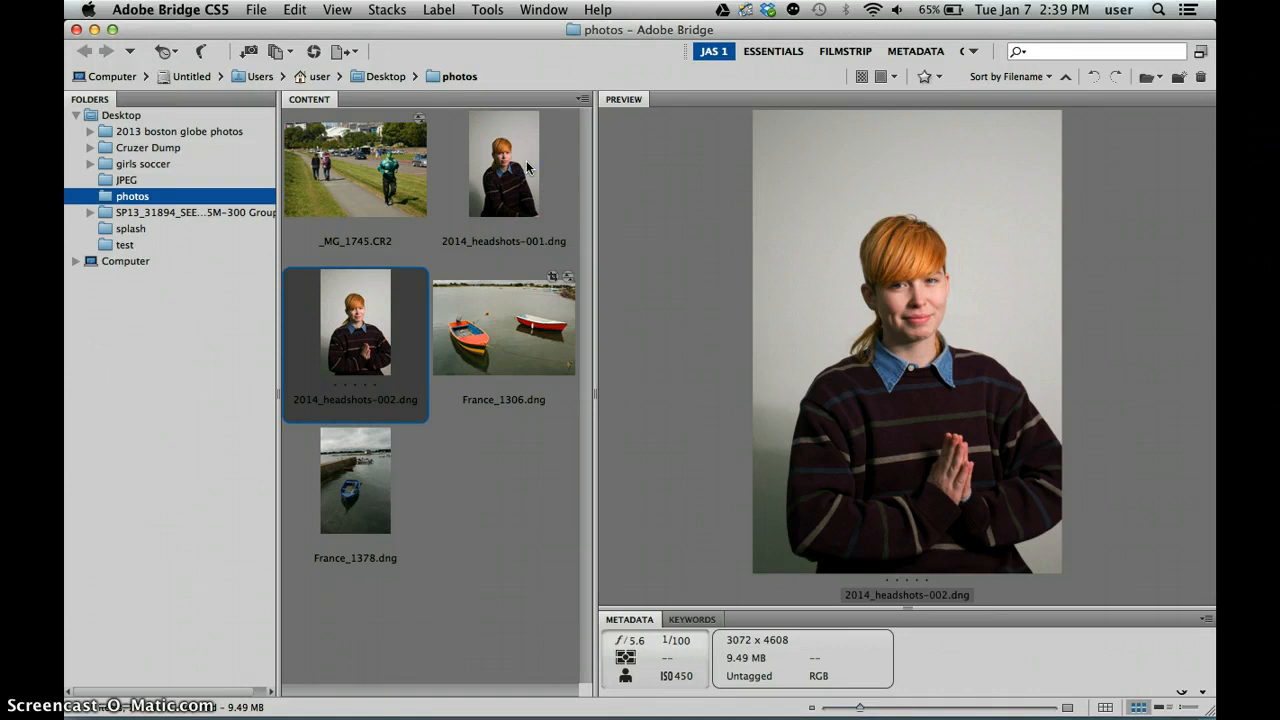
Step: Open 2014_headshots-002.dng in Camera Raw, convert it to grayscale and return to the basic adjustments
{"action": "double_click", "coordinate": [366, 339]}
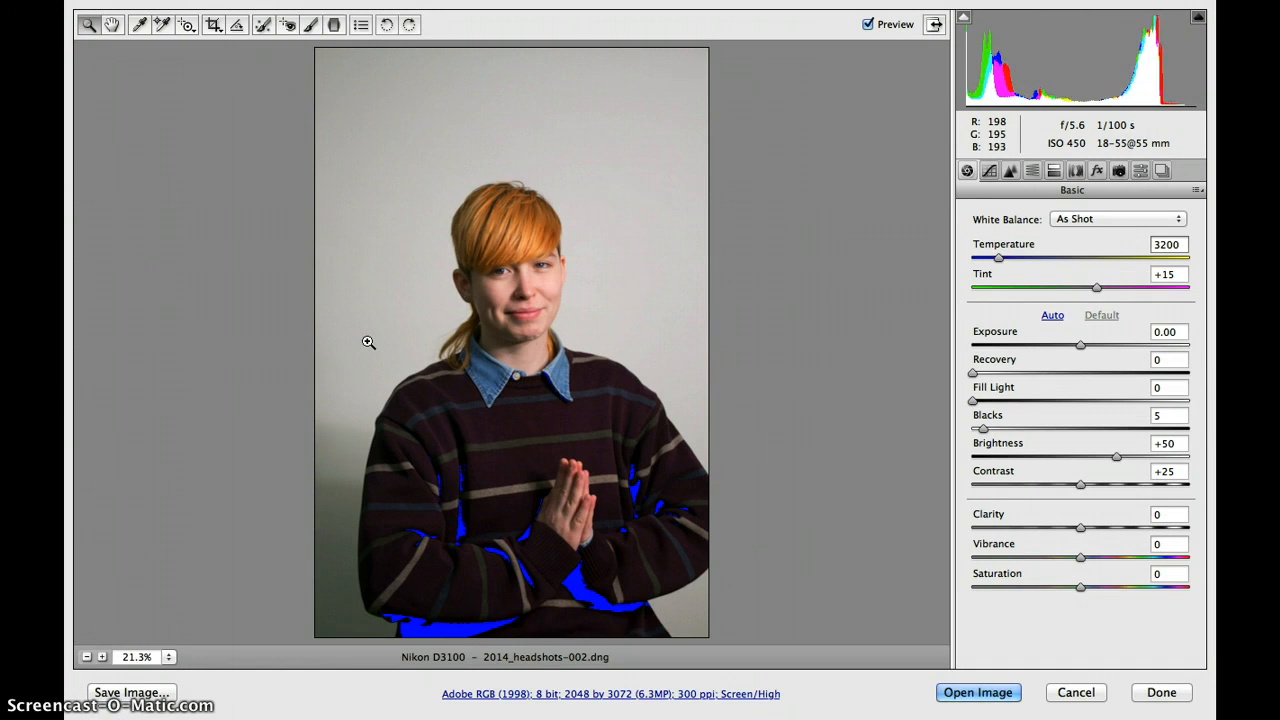
{"action": "left_click", "coordinate": [1031, 171]}
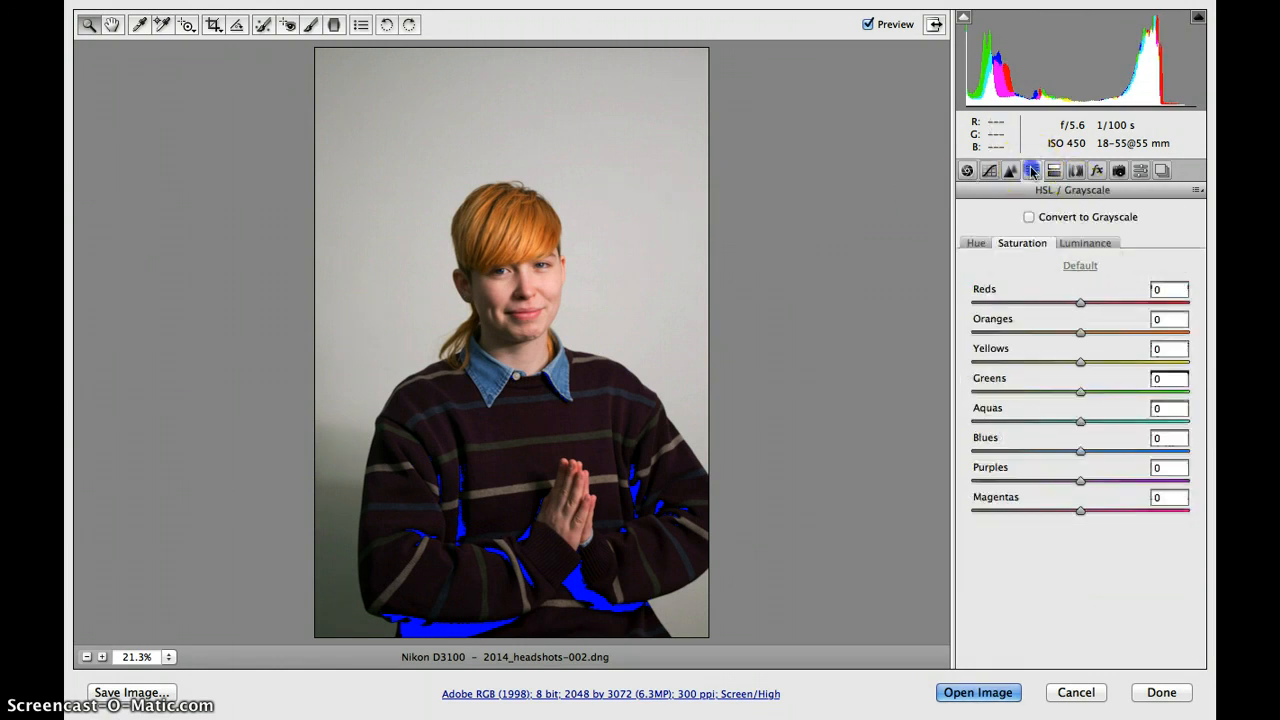
{"action": "left_click", "coordinate": [1031, 219]}
{"action": "left_click", "coordinate": [966, 170]}
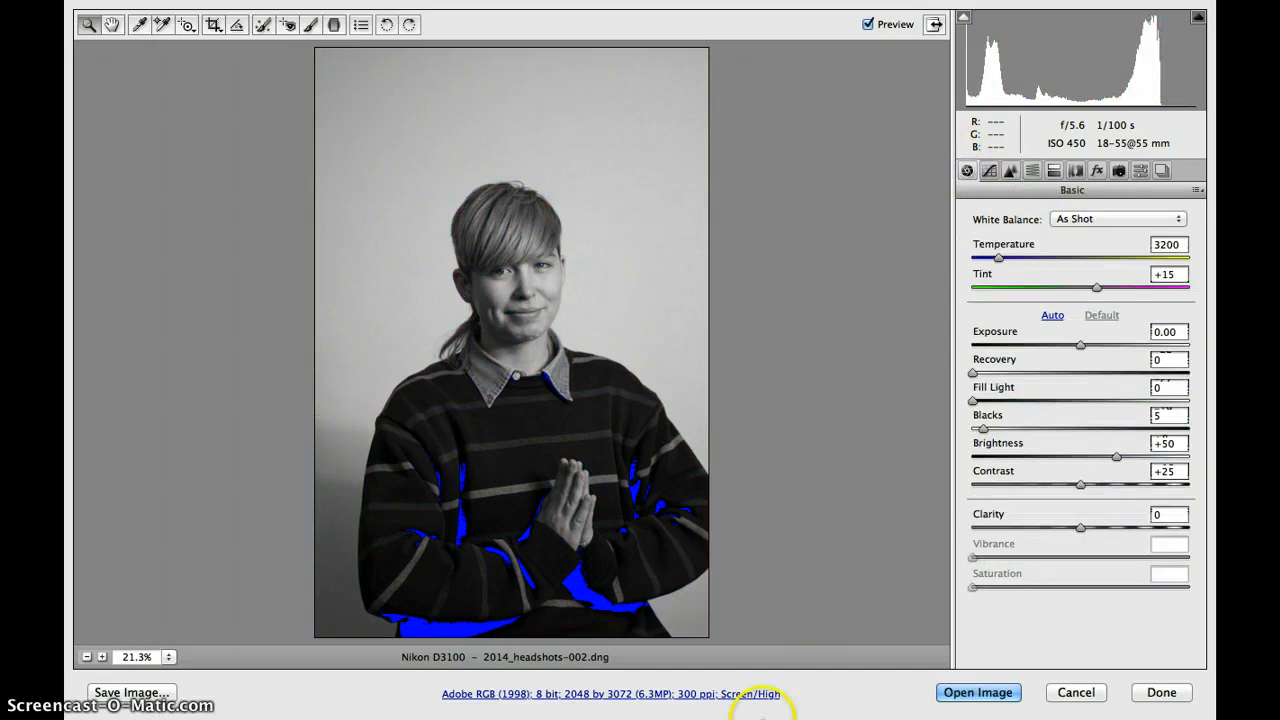
Step: Set the workflow options to Adobe RGB (1998), 8 bits/channel, size 4096 by 6144 and resolution 240 pixels/inch
{"action": "left_click", "coordinate": [575, 694]}
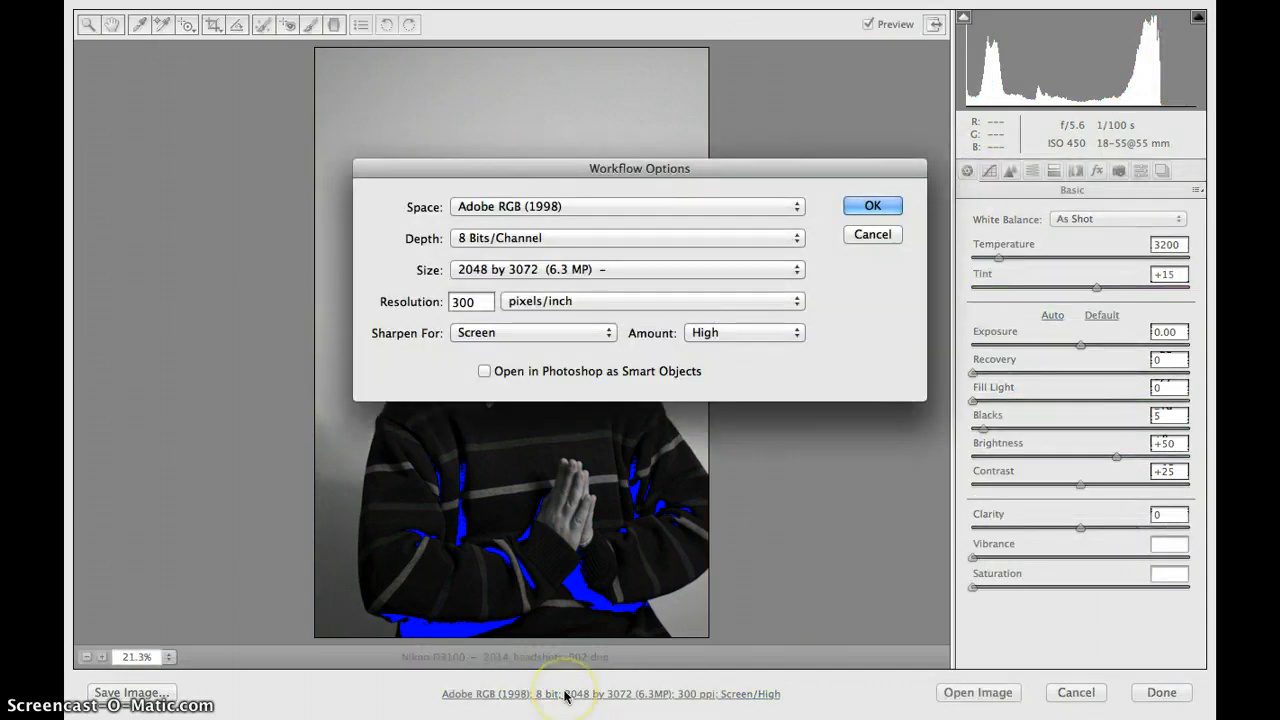
{"action": "left_click", "coordinate": [535, 207]}
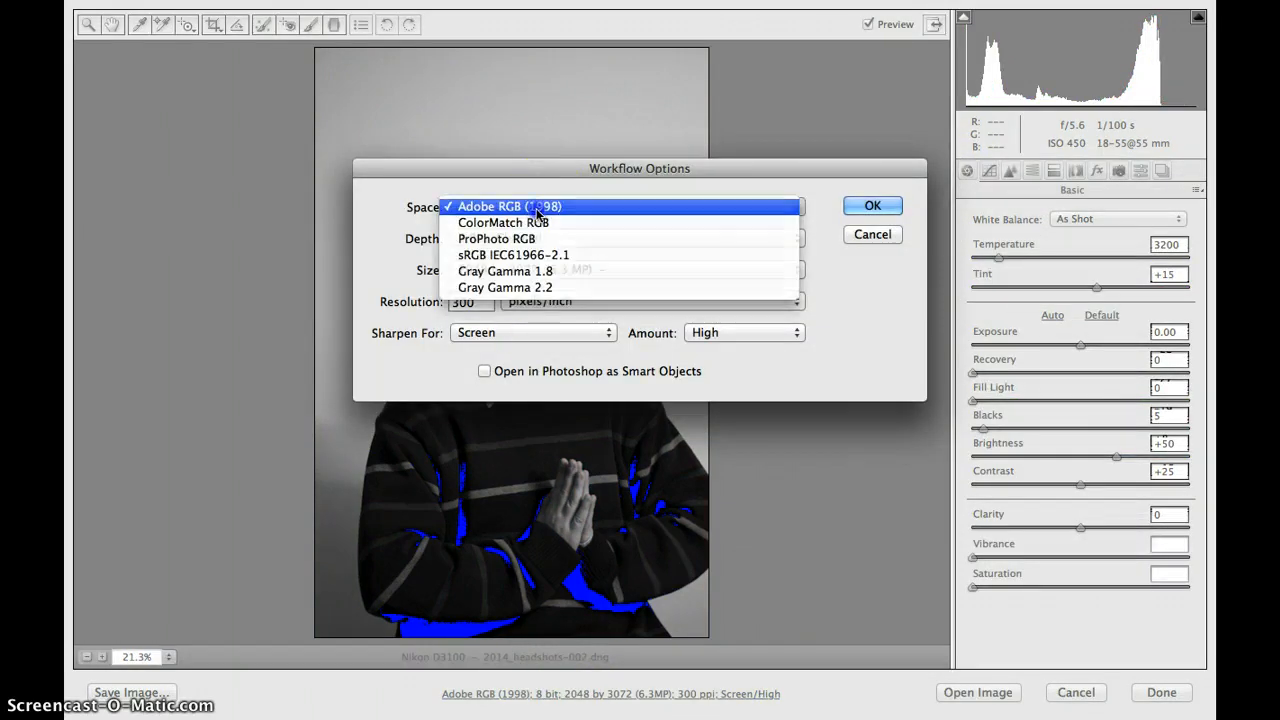
{"action": "left_click", "coordinate": [537, 207]}
{"action": "left_click", "coordinate": [537, 238]}
{"action": "left_click", "coordinate": [535, 238]}
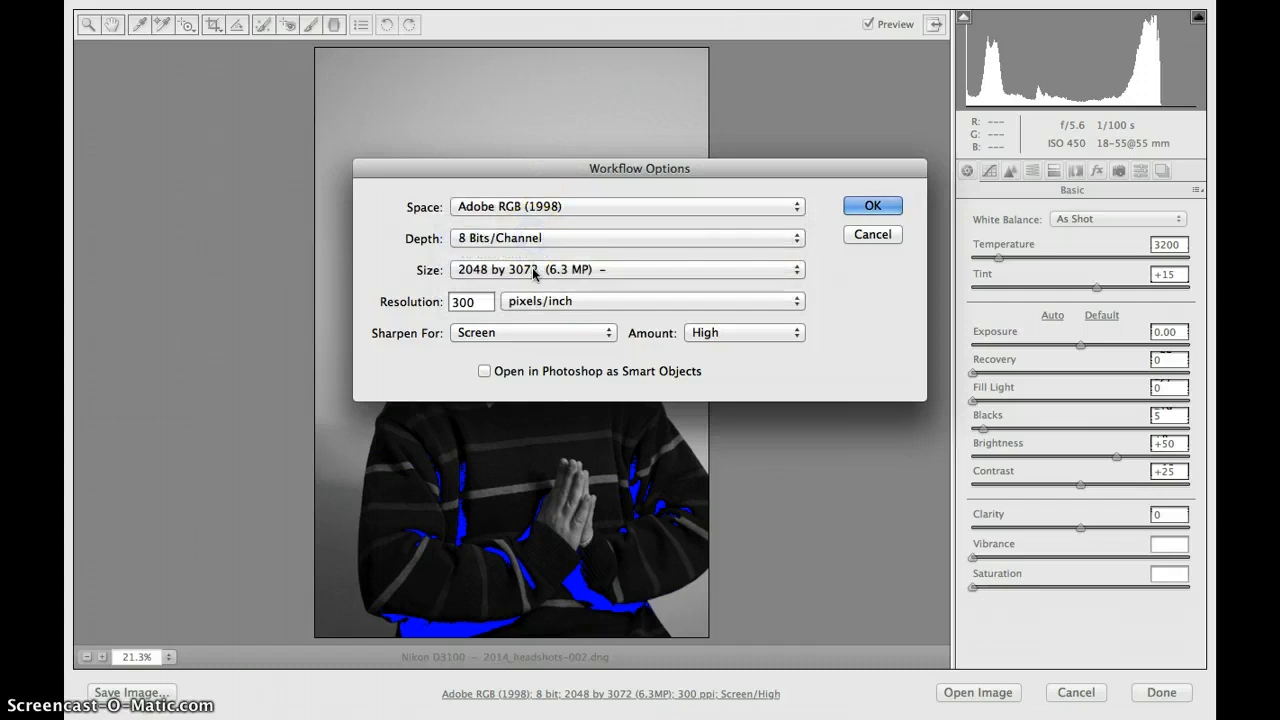
{"action": "left_click", "coordinate": [535, 270]}
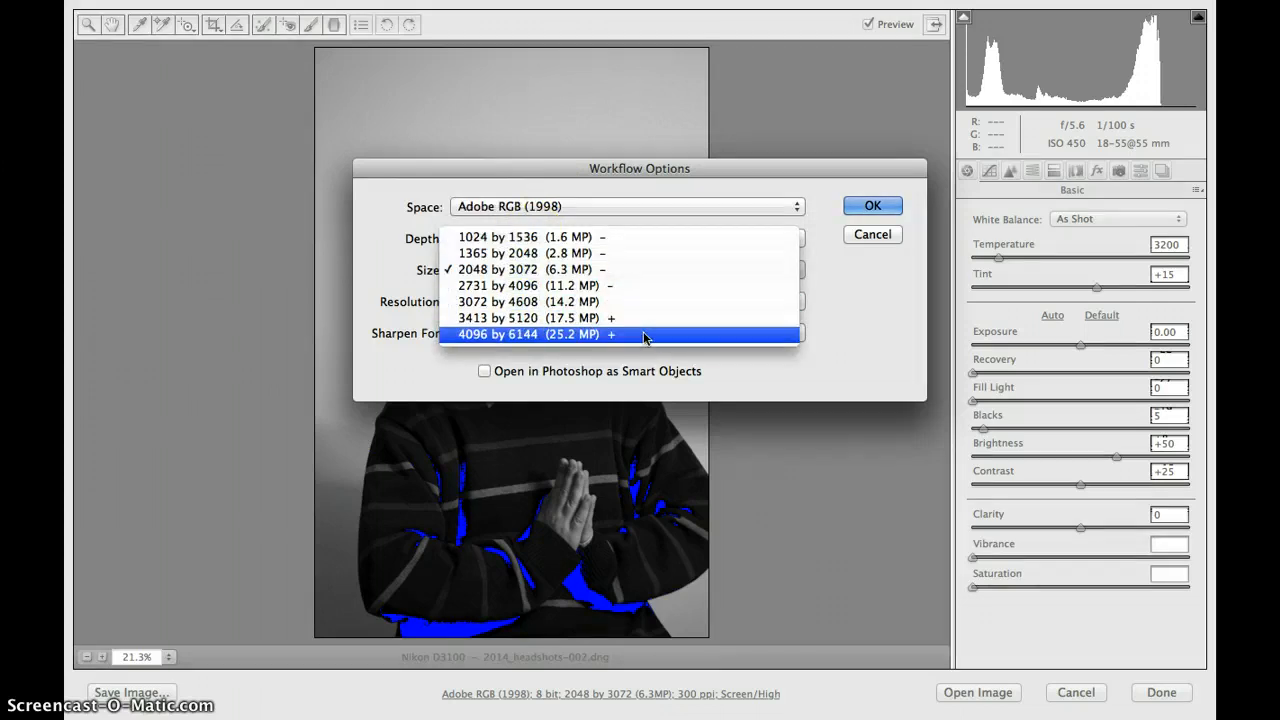
{"action": "left_click", "coordinate": [500, 334]}
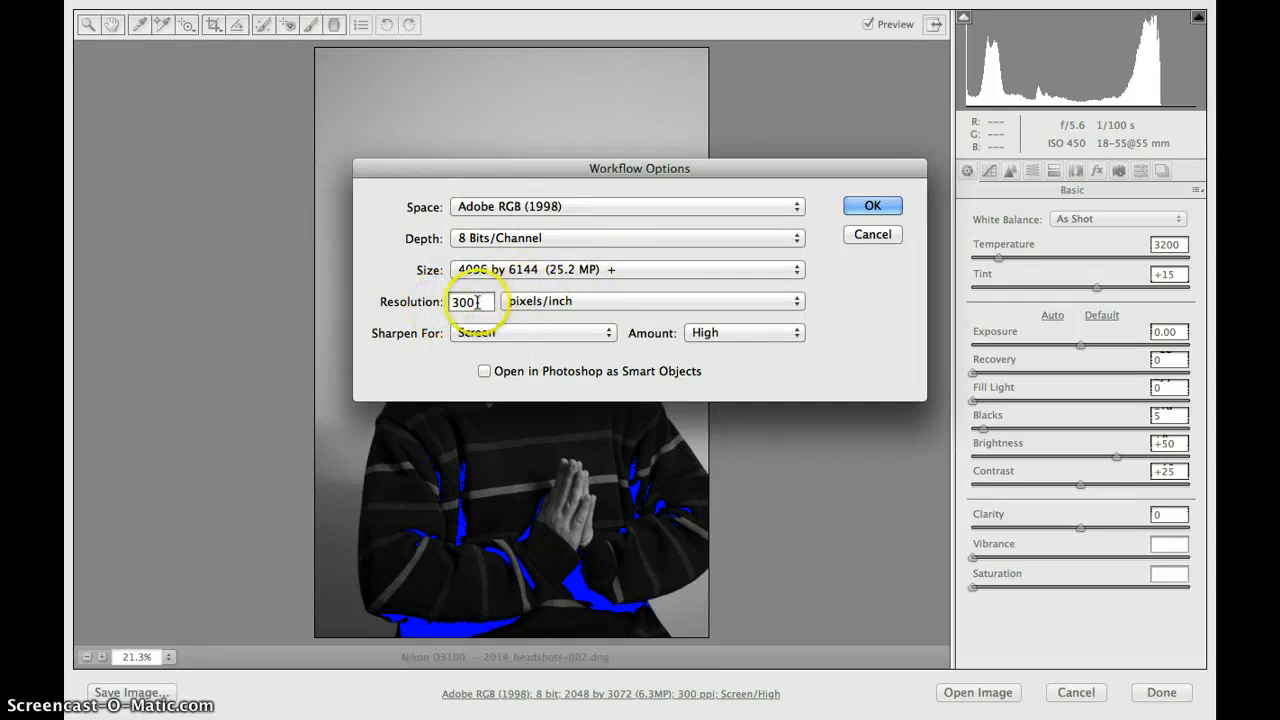
{"action": "left_click_drag", "start_coordinate": [480, 302], "coordinate": [357, 305]}
{"action": "type", "text": "240"}
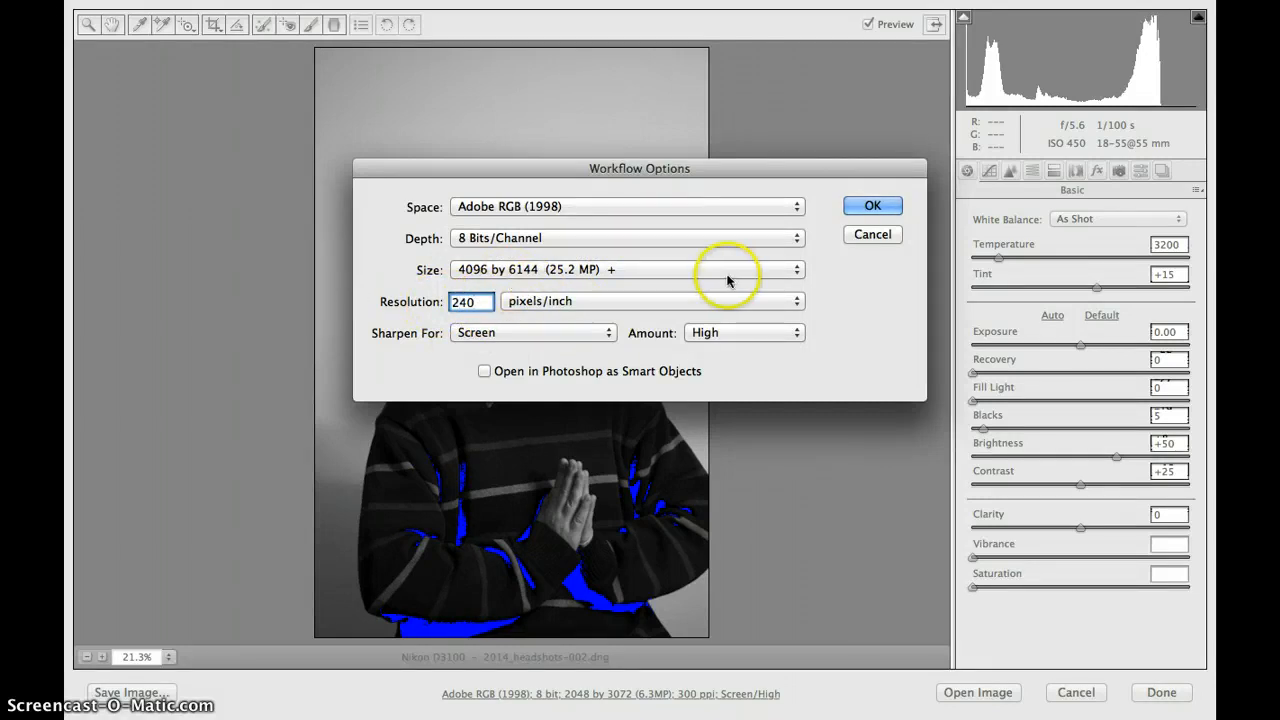
{"action": "left_click", "coordinate": [893, 205]}
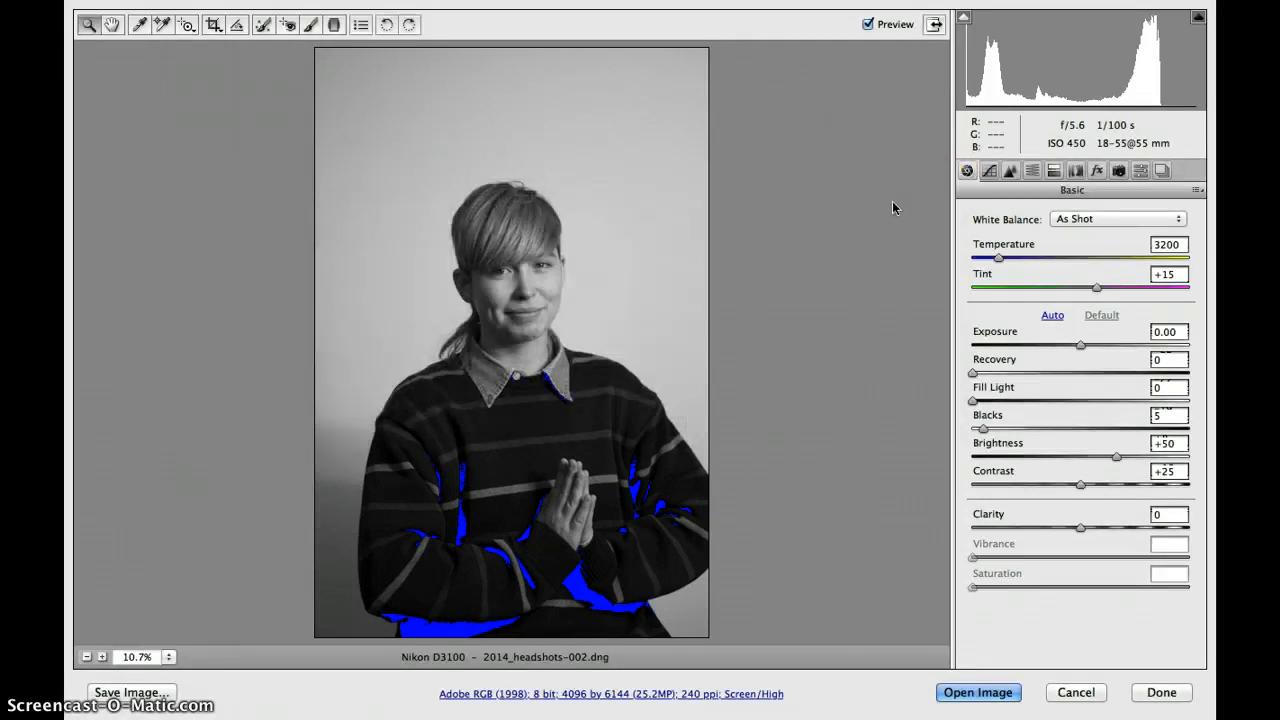
Step: Apply the automatic tone adjustments to the portrait, comparing them with the default settings
{"action": "left_click", "coordinate": [1052, 316]}
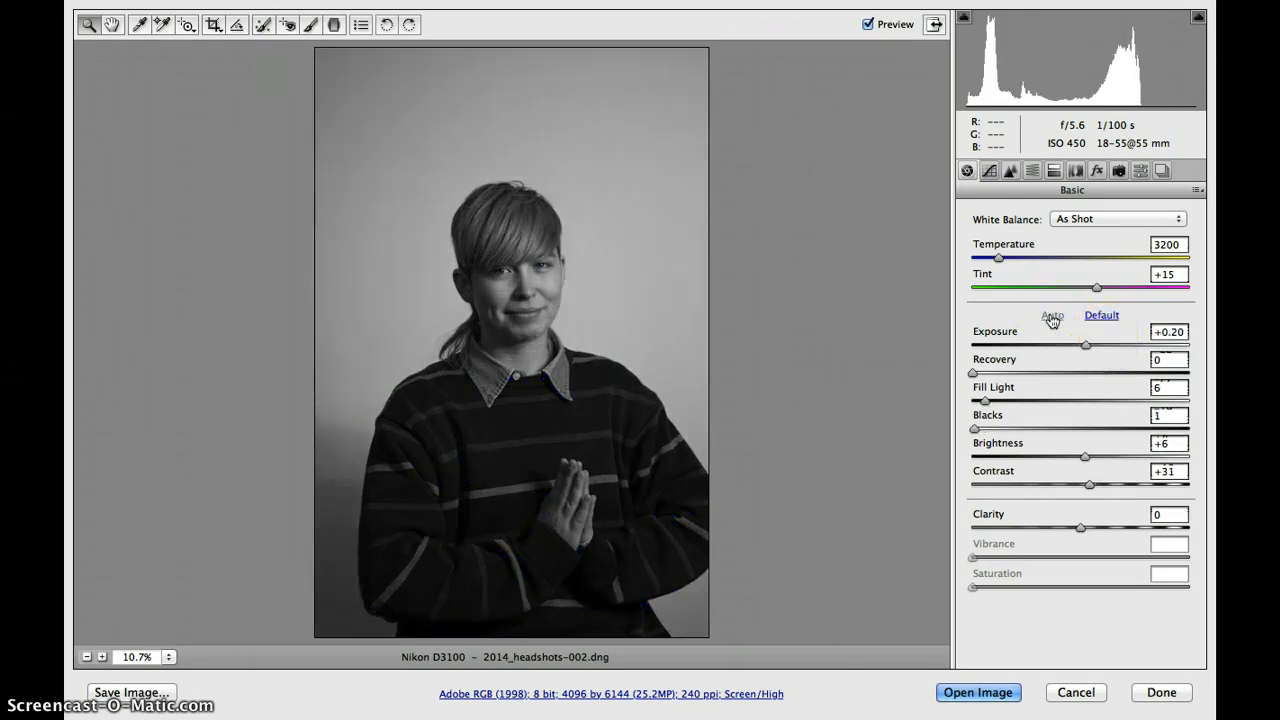
{"action": "left_click", "coordinate": [1100, 315]}
{"action": "left_click", "coordinate": [1052, 317]}
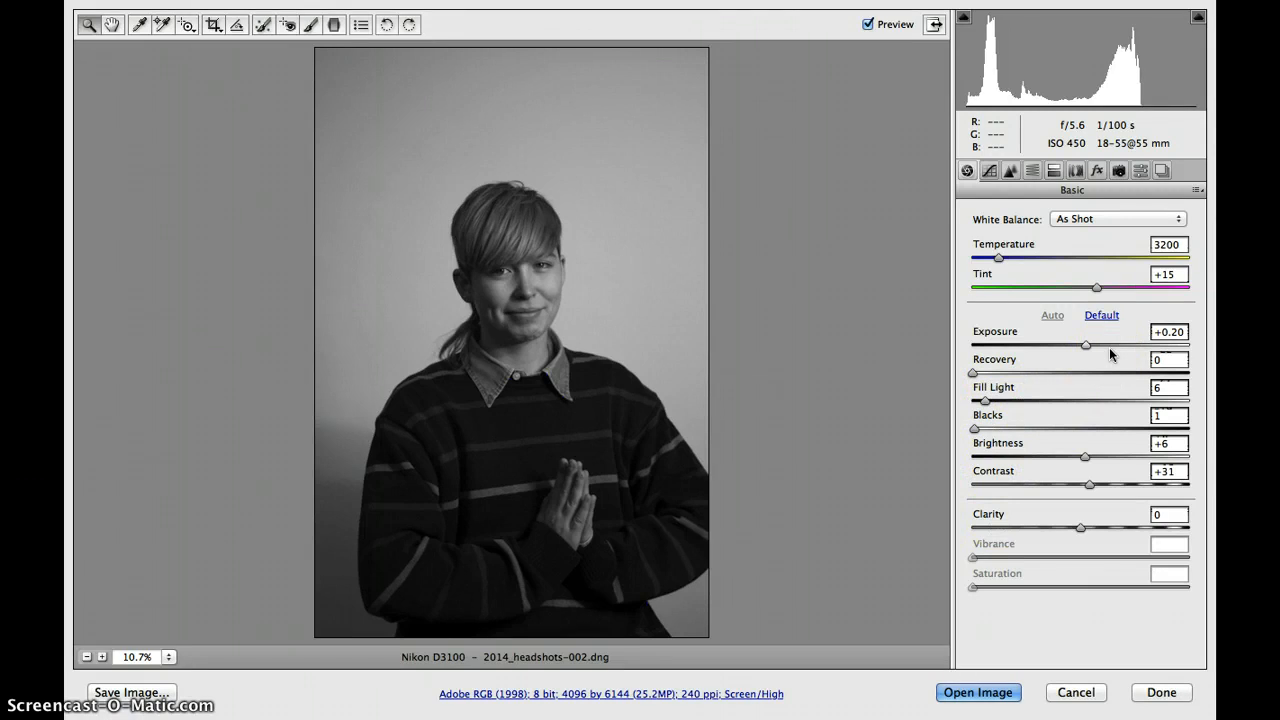
{"action": "left_click", "coordinate": [1077, 222]}
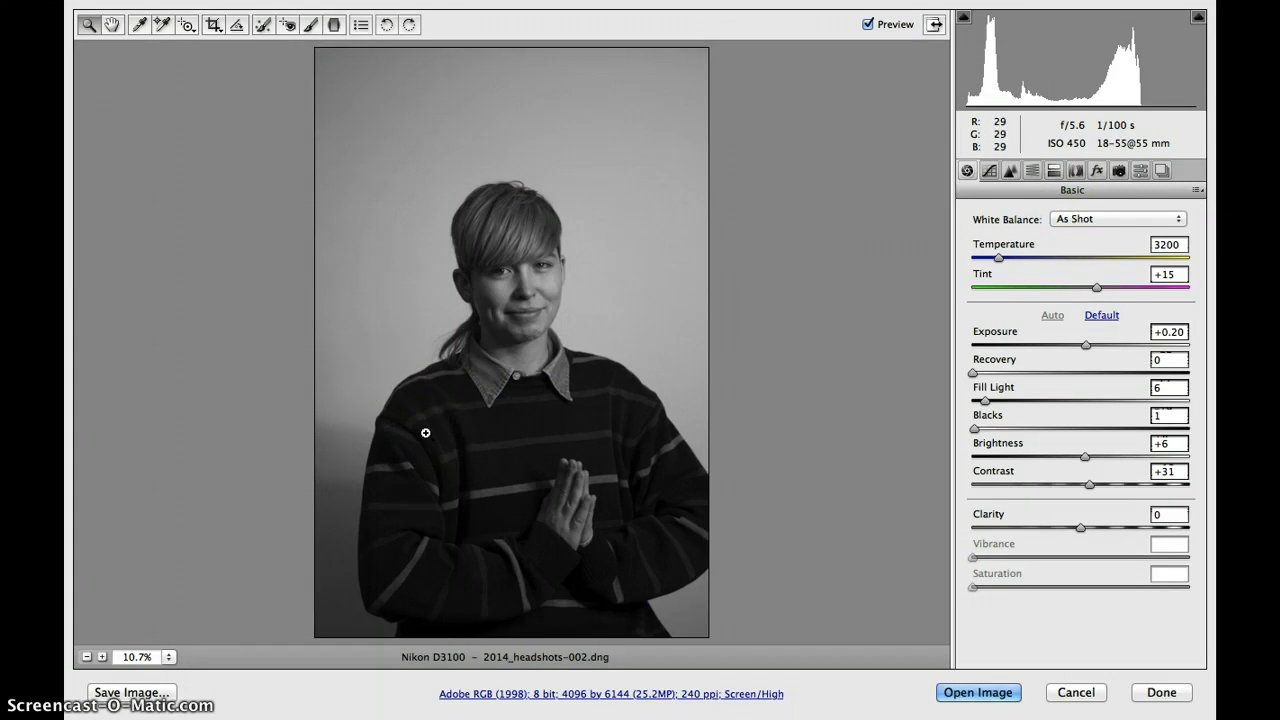
Step: Set the exposure to +0.30 while checking the face up close, and fit the whole image in the view again
{"action": "left_click", "coordinate": [102, 657]}
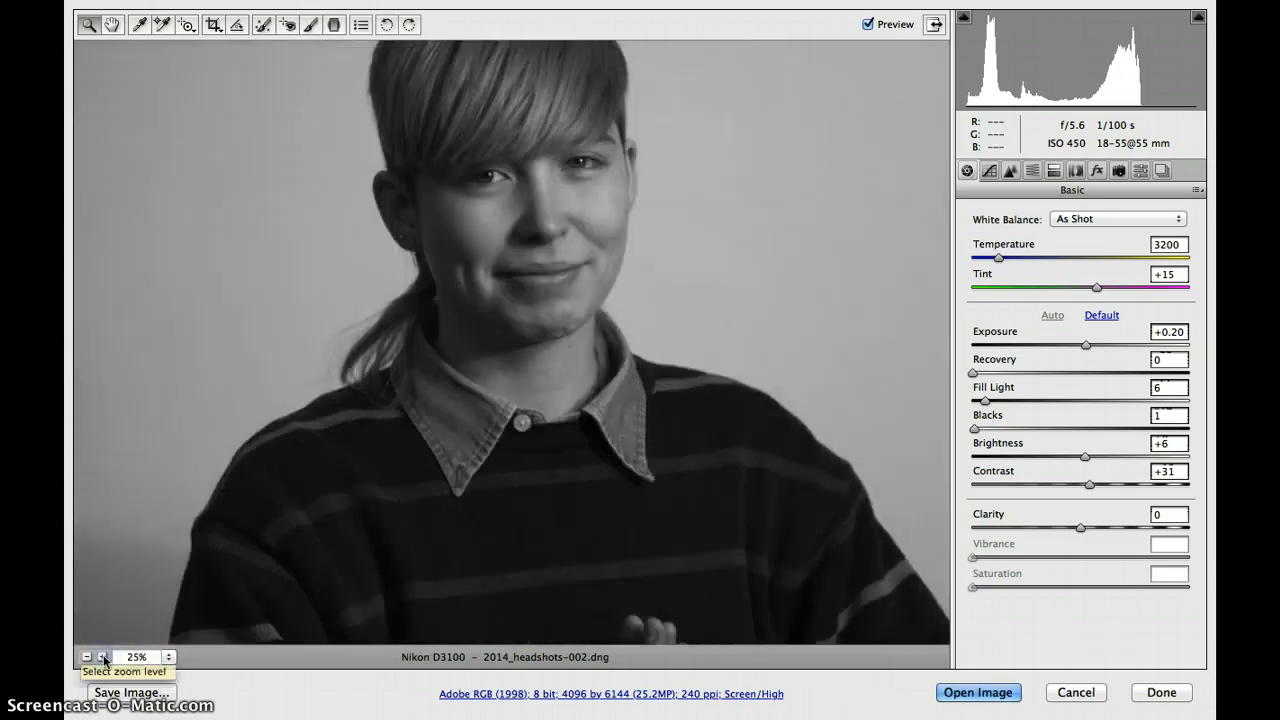
{"action": "scroll", "coordinate": [572, 577], "scroll_direction": "up", "scroll_amount": 3}
{"action": "scroll", "coordinate": [572, 577], "scroll_direction": "up", "scroll_amount": 2}
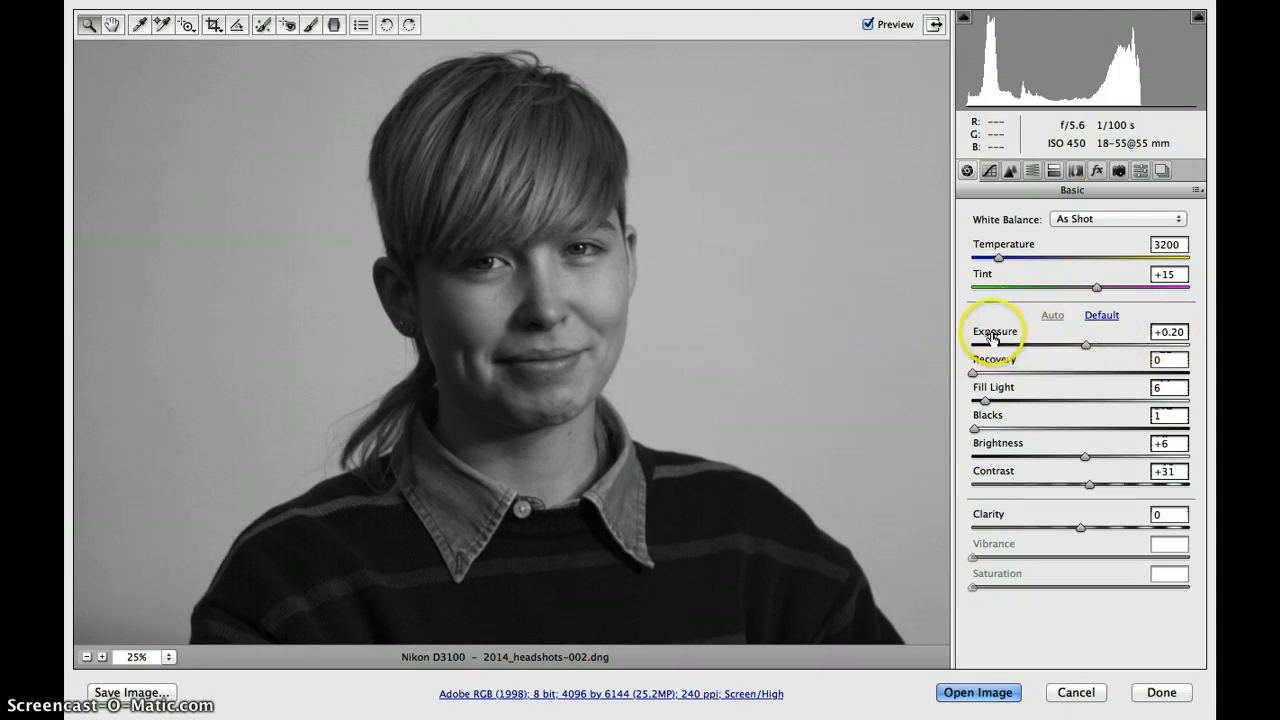
{"action": "left_click_drag", "start_coordinate": [991, 335], "coordinate": [994, 337]}
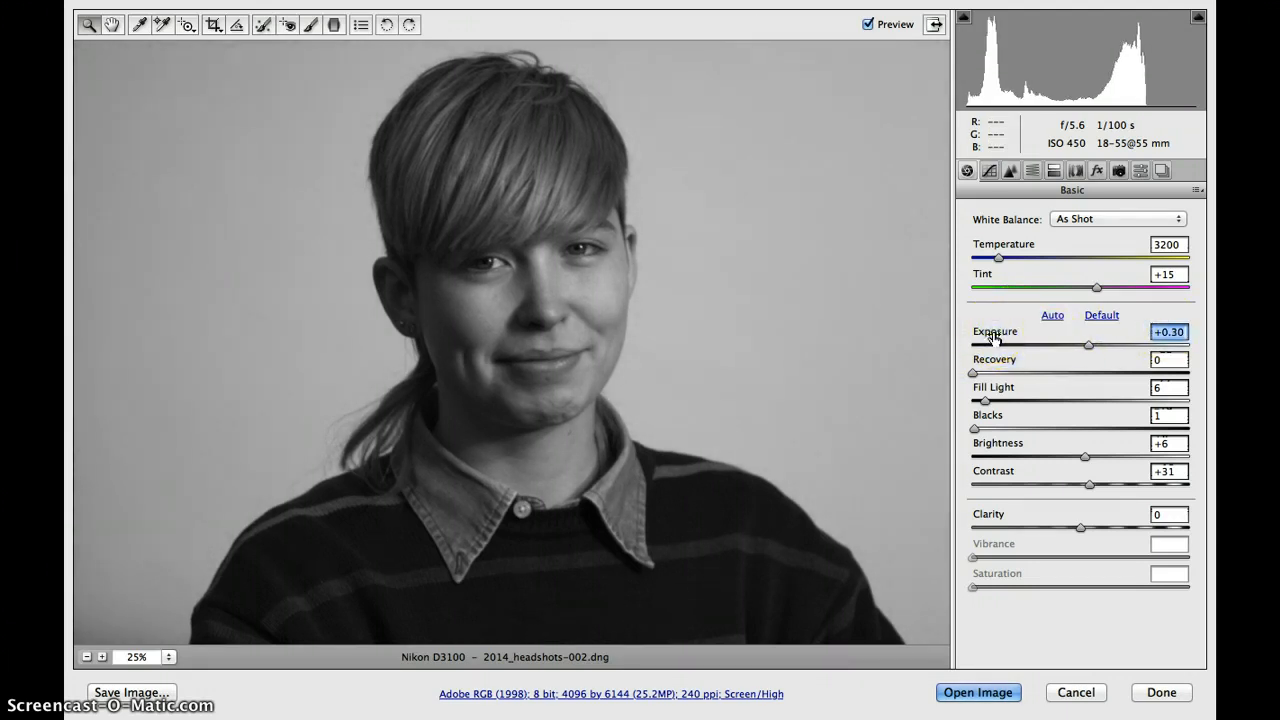
{"action": "left_click", "coordinate": [990, 364]}
{"action": "left_click", "coordinate": [568, 388], "text": "alt"}
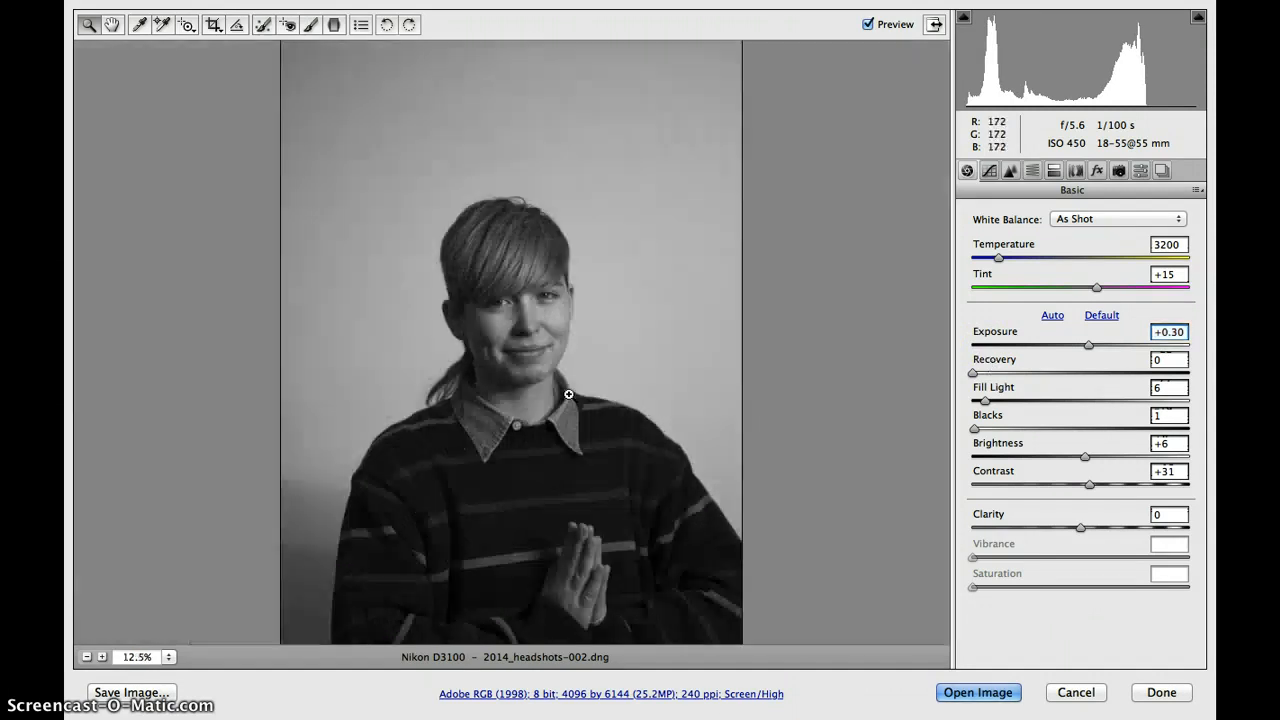
{"action": "left_click", "coordinate": [568, 394], "text": "alt"}
{"action": "key", "text": "super+0"}
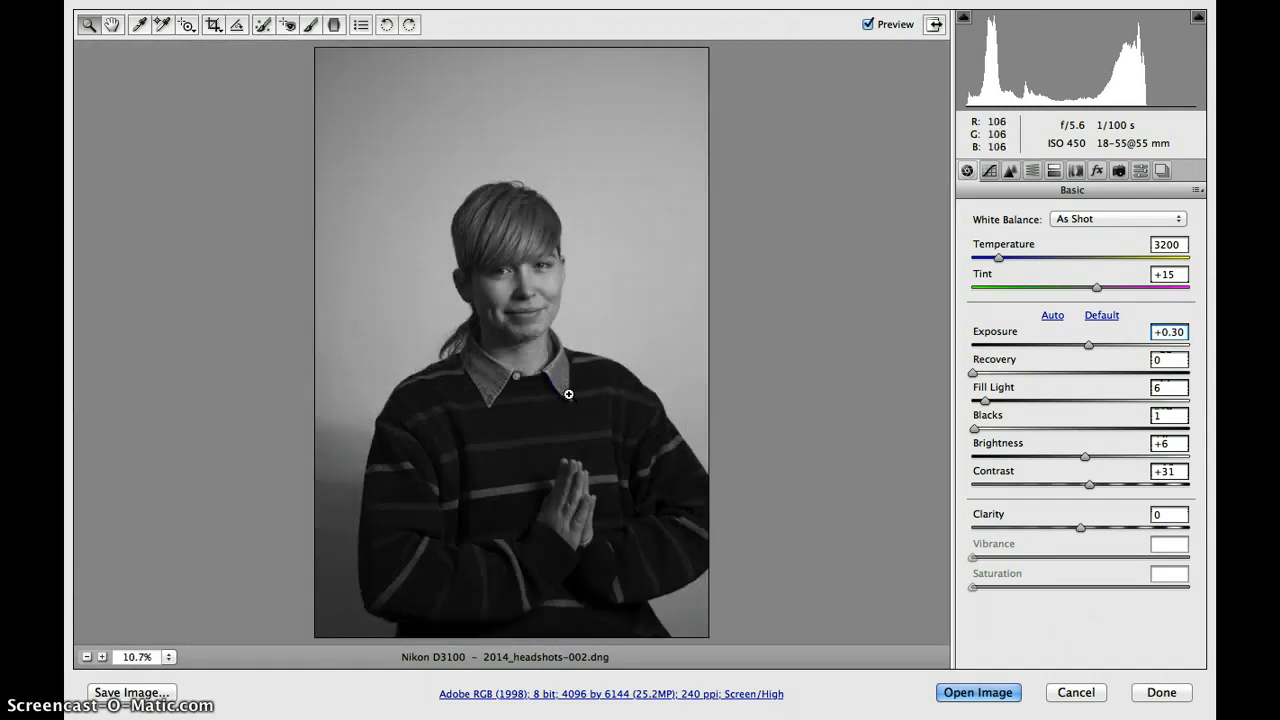
Step: Toggle the shadow and highlight clipping warnings of the histogram off and back on
{"action": "left_click", "coordinate": [1198, 22]}
{"action": "left_click", "coordinate": [963, 18]}
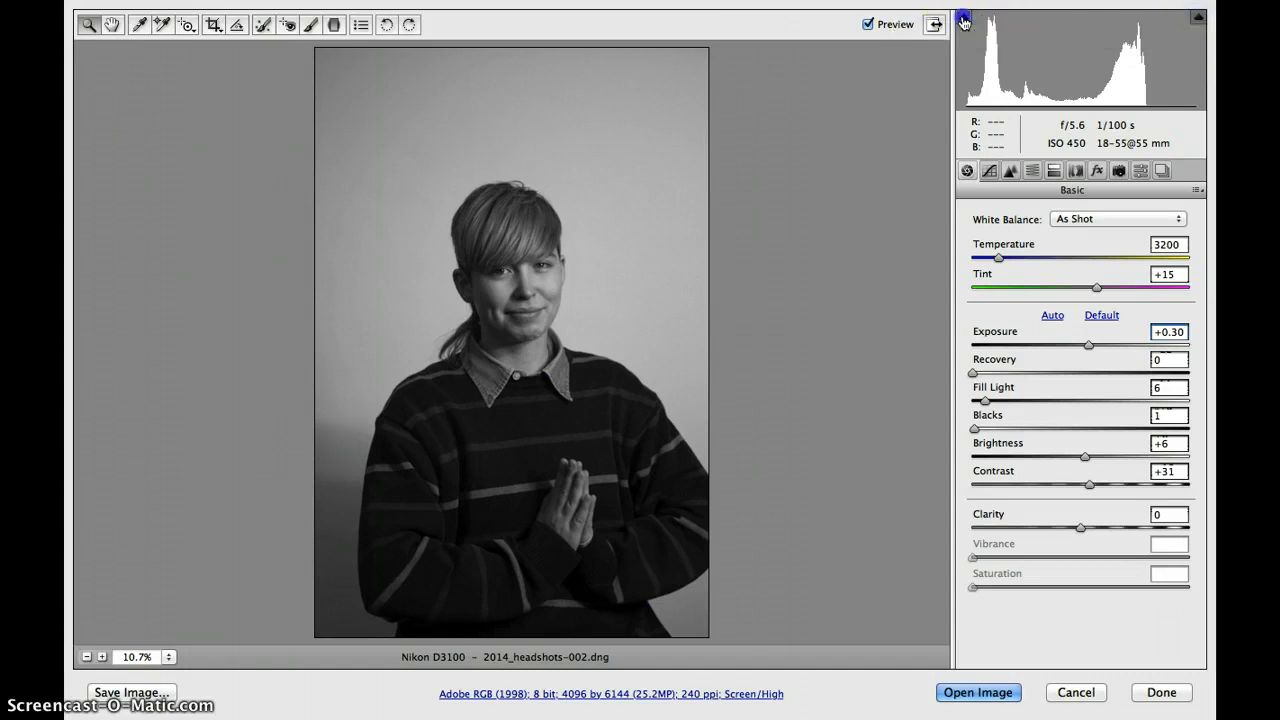
{"action": "left_click", "coordinate": [1197, 22]}
{"action": "left_click", "coordinate": [893, 267]}
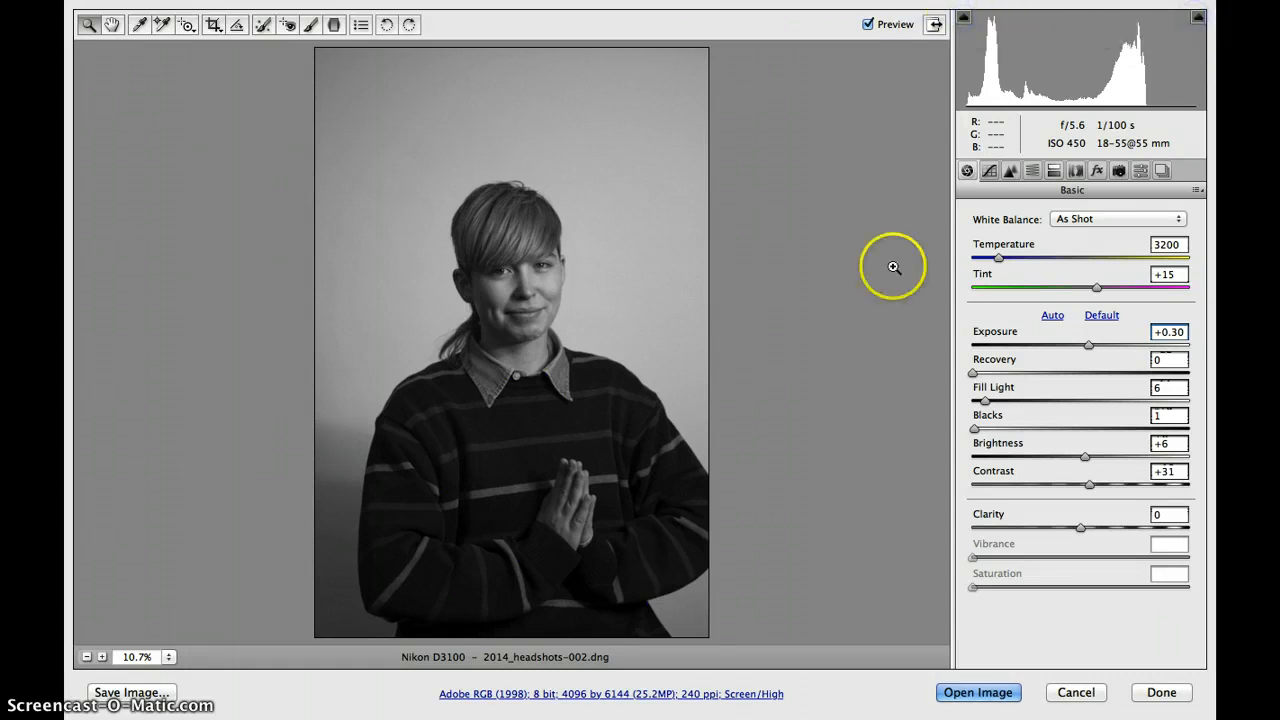
Step: Try Blacks at 54, compare the image with and without the shadow clipping warning, and reduce Blacks to 0
{"action": "left_click_drag", "start_coordinate": [998, 416], "coordinate": [1037, 422]}
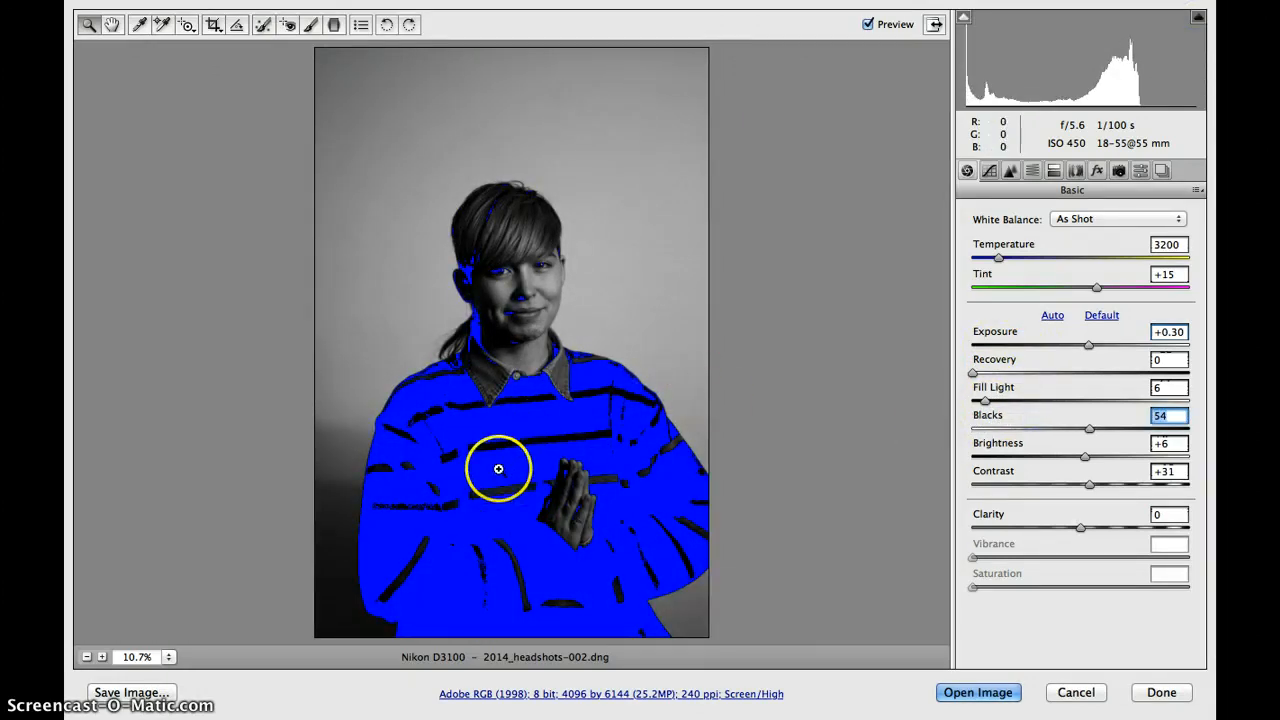
{"action": "left_click", "coordinate": [963, 19]}
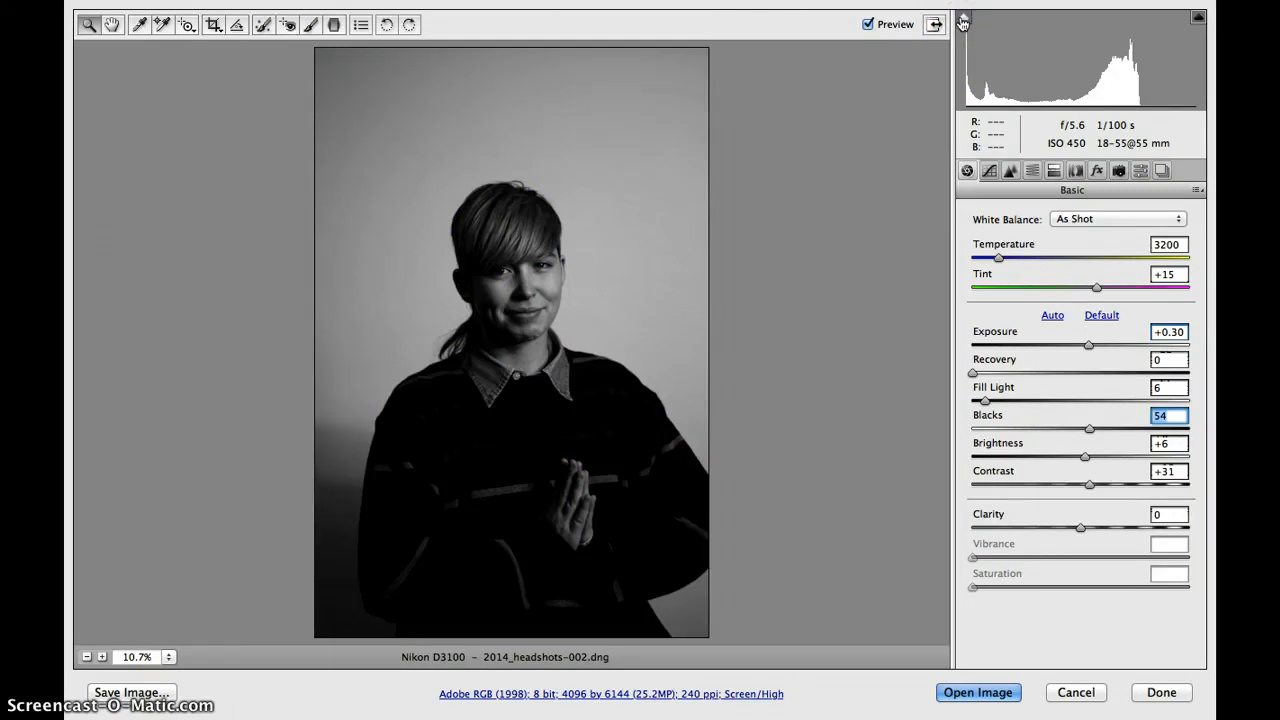
{"action": "left_click", "coordinate": [963, 21]}
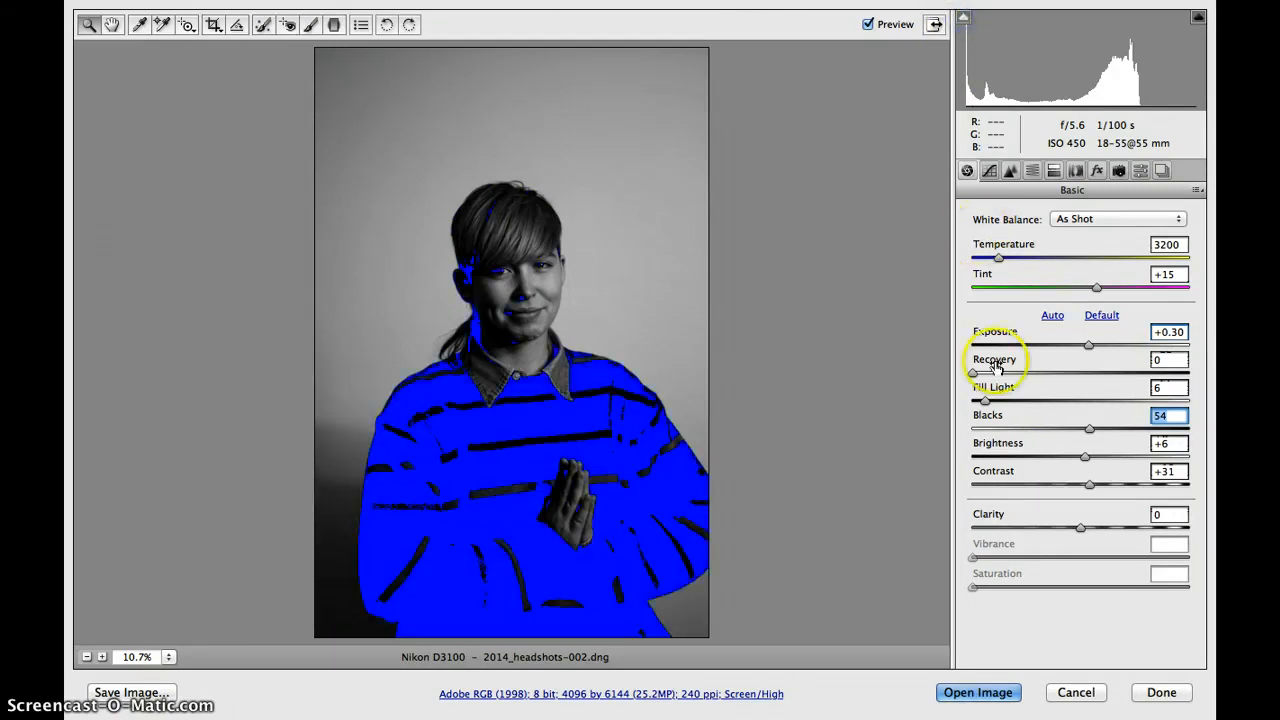
{"action": "left_click", "coordinate": [979, 429]}
{"action": "left_click_drag", "start_coordinate": [979, 429], "coordinate": [972, 429]}
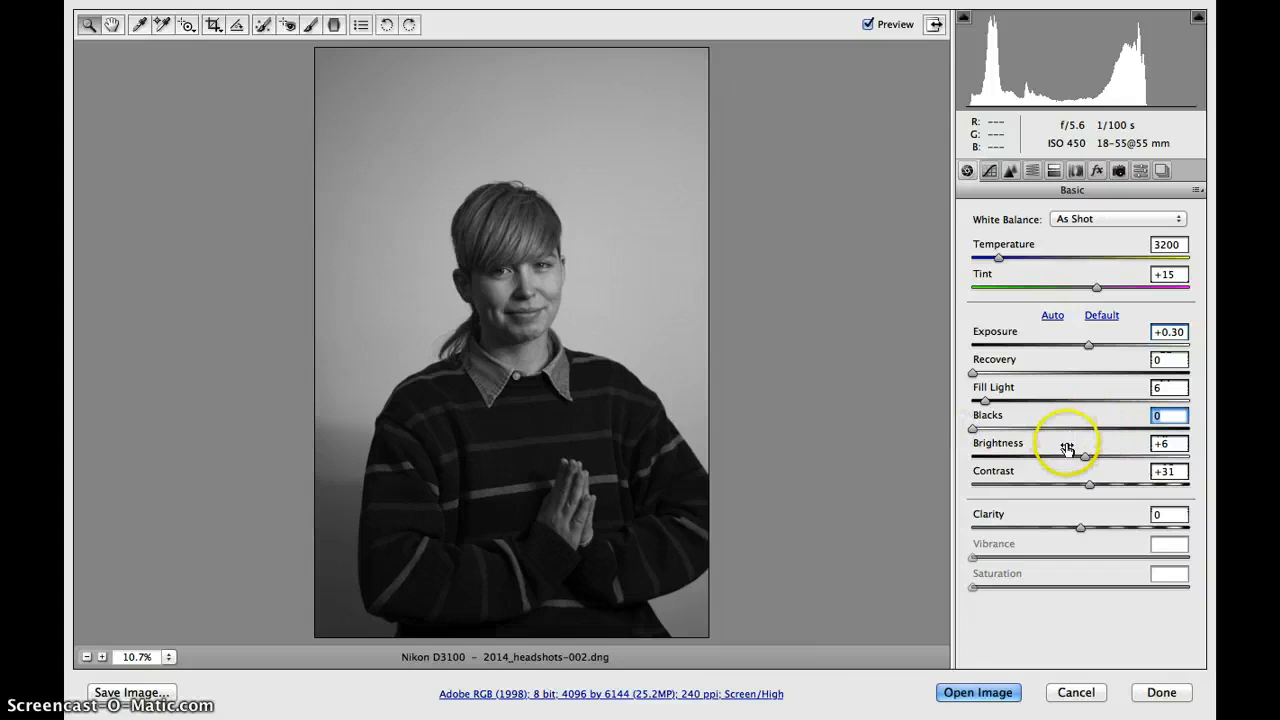
Step: Try a brightness of +48 and an exposure of +2.35 to examine highlight clipping, and restore the automatic tone adjustments
{"action": "left_click", "coordinate": [1116, 345]}
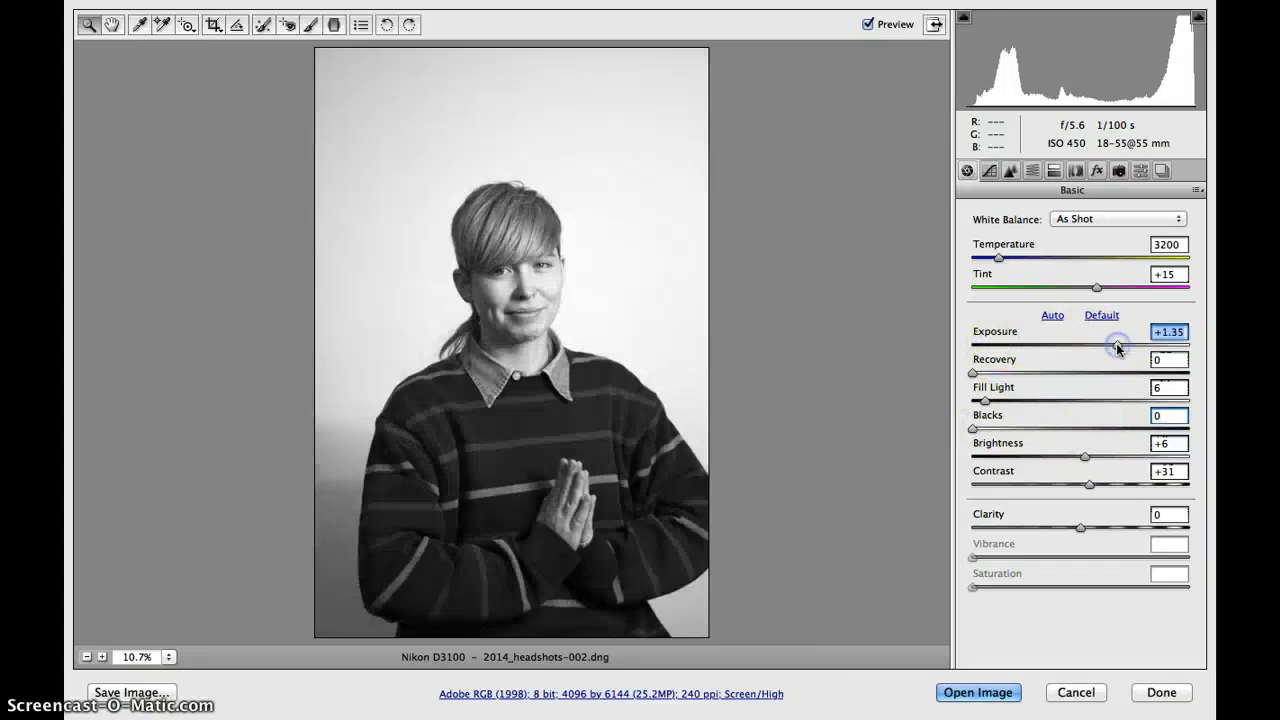
{"action": "left_click", "coordinate": [1115, 457]}
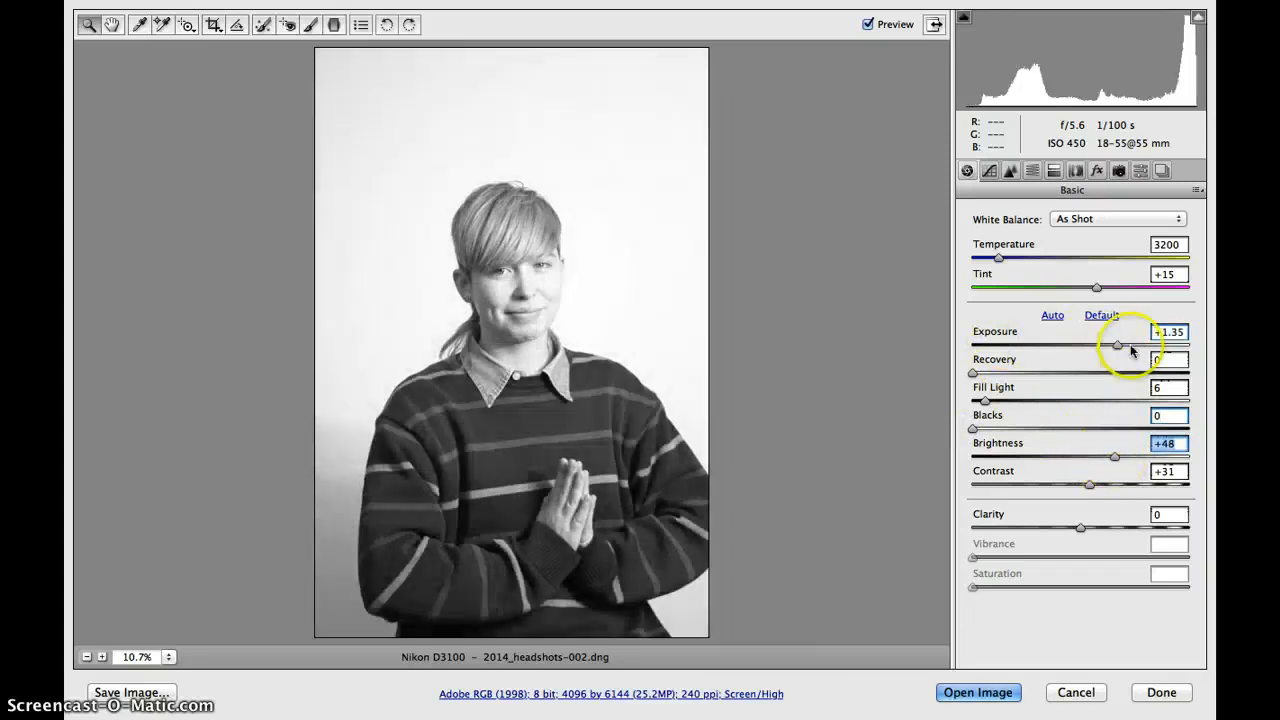
{"action": "left_click", "coordinate": [1144, 345]}
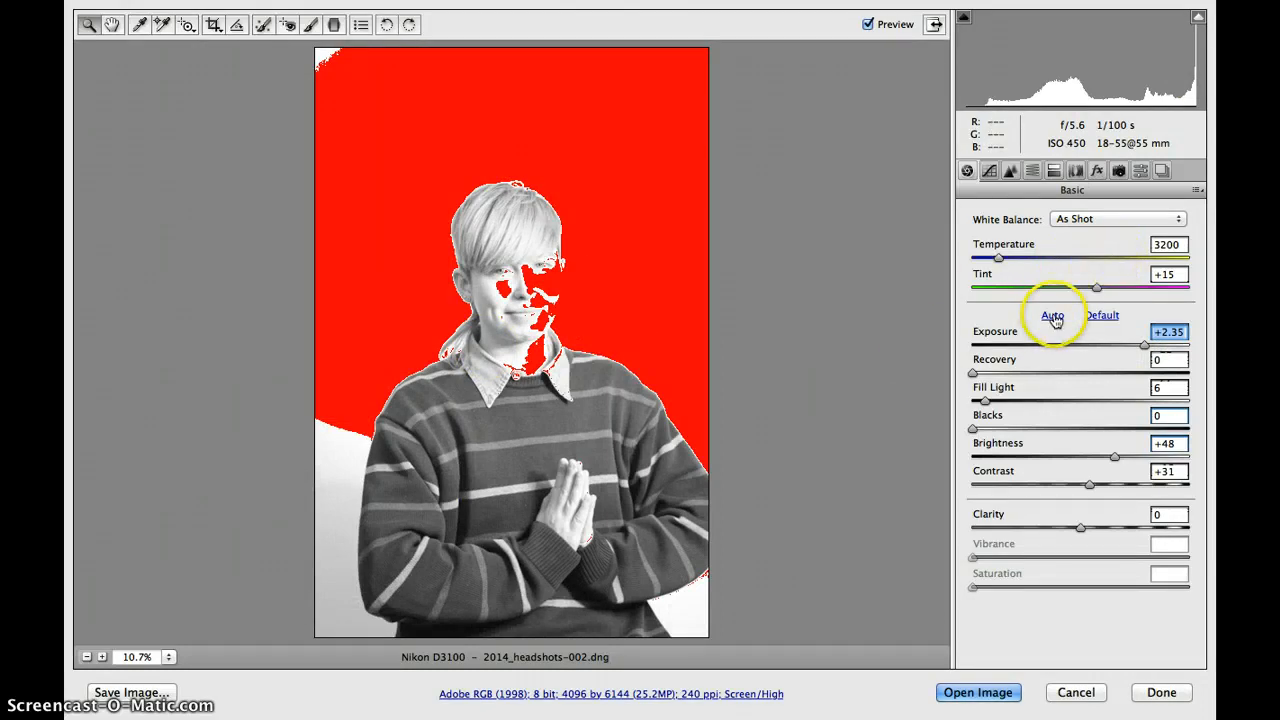
{"action": "left_click", "coordinate": [1053, 316]}
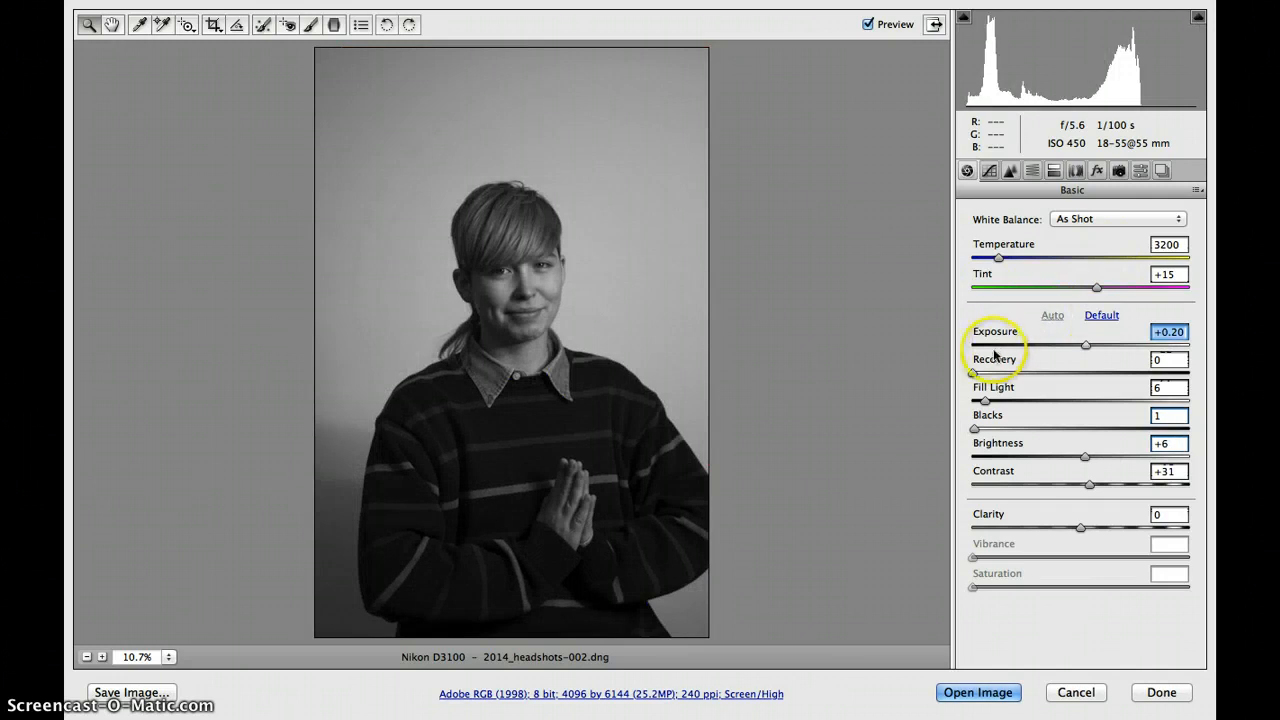
Step: Set the exposure to +0.90, Recovery to 20 and Fill Light to 19
{"action": "left_click_drag", "start_coordinate": [998, 334], "coordinate": [1013, 336]}
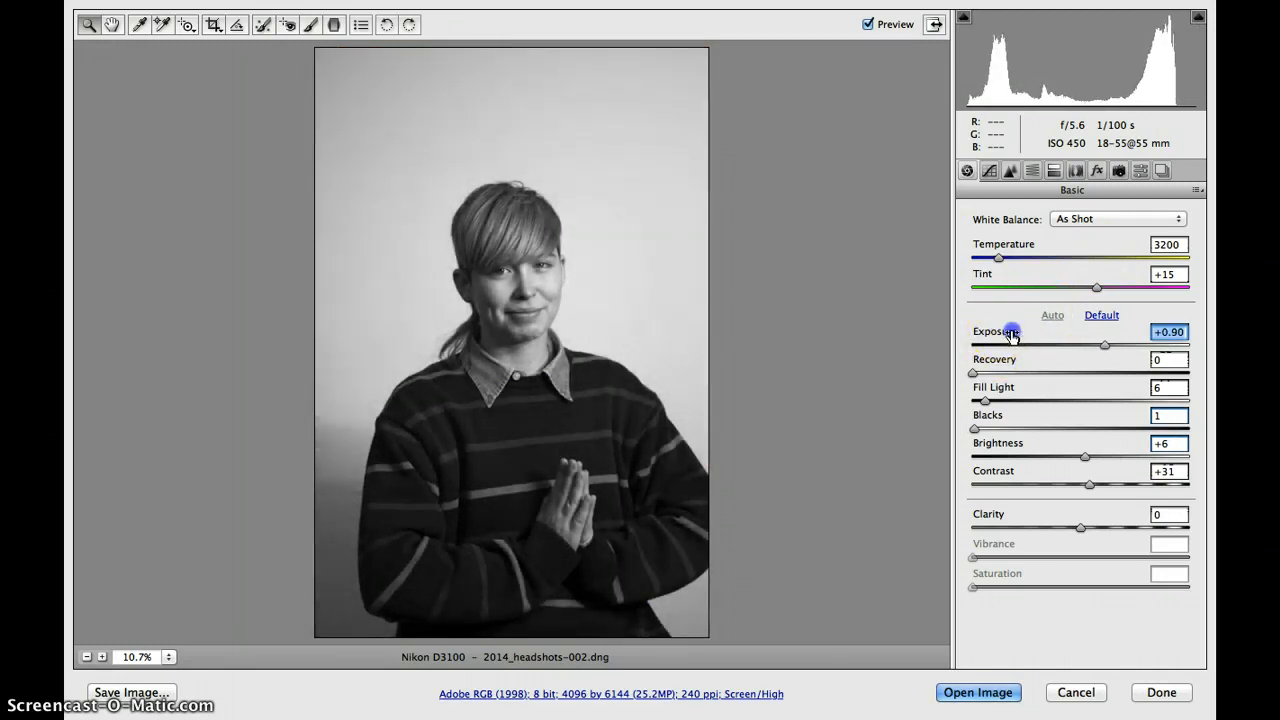
{"action": "left_click_drag", "start_coordinate": [1011, 360], "coordinate": [1010, 365]}
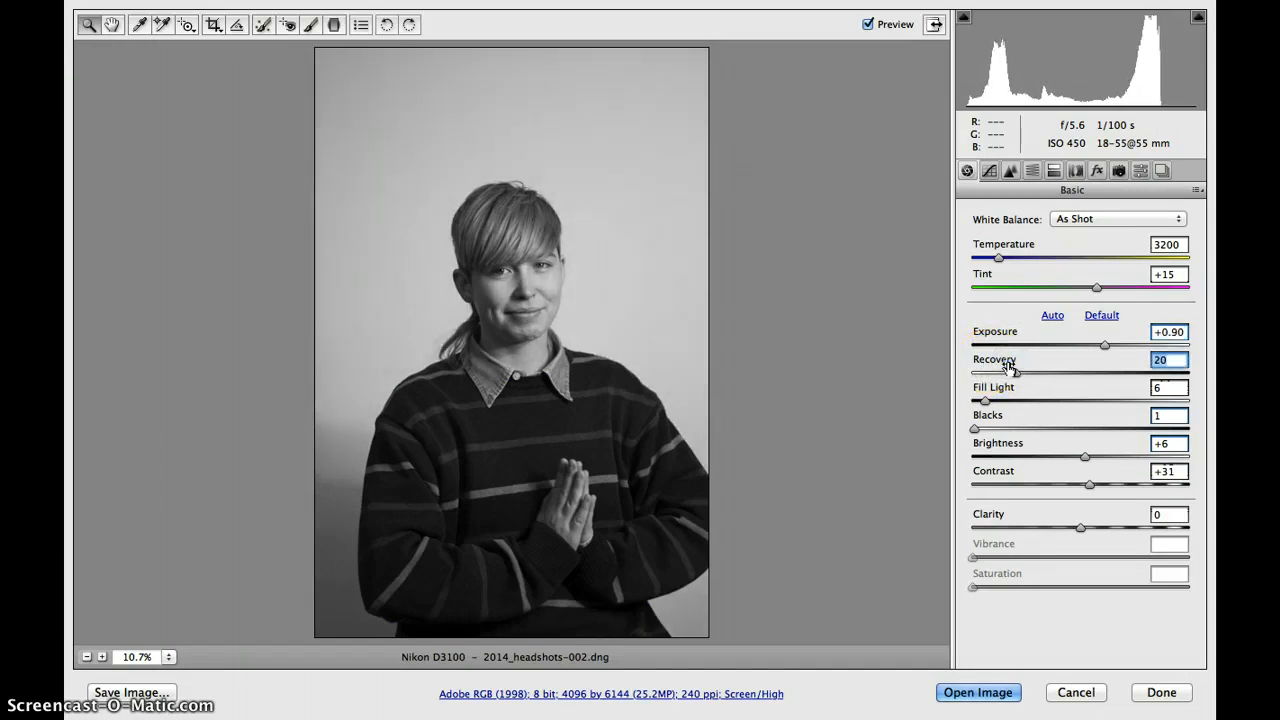
{"action": "left_click", "coordinate": [986, 393]}
{"action": "left_click_drag", "start_coordinate": [986, 391], "coordinate": [997, 391]}
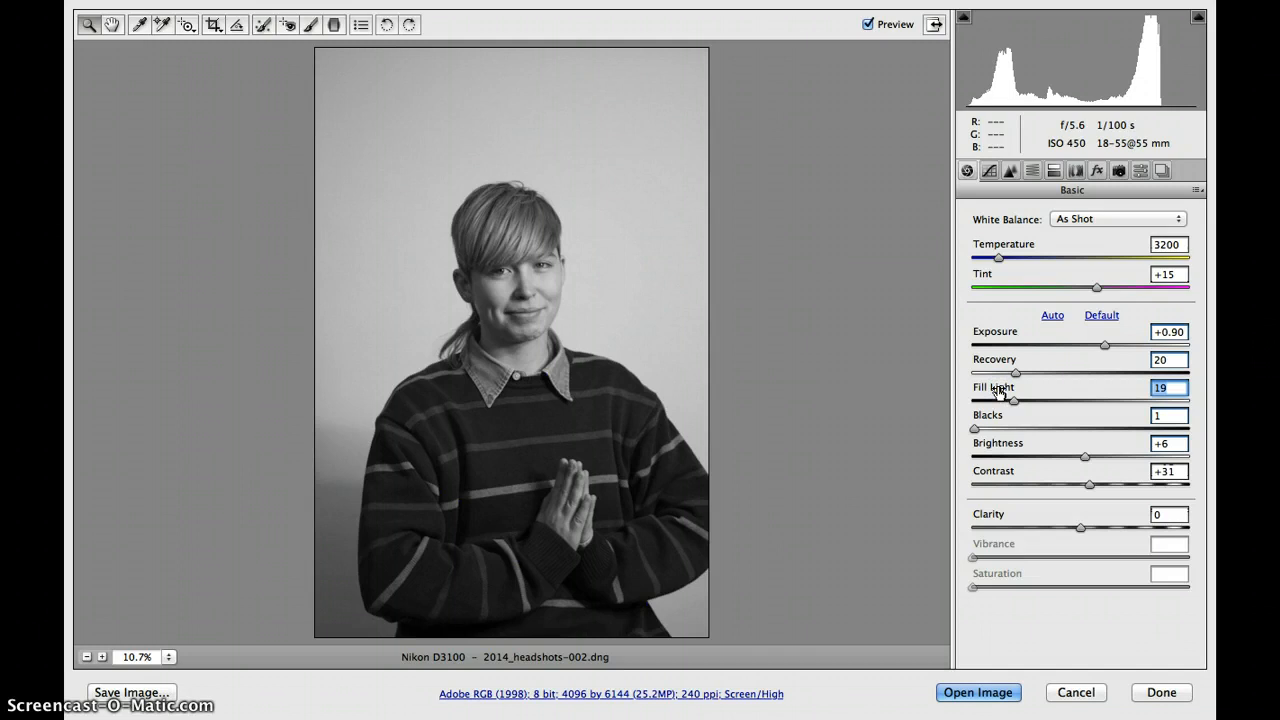
Step: Set Blacks to 0, Brightness to +13 and Contrast to +48, and open the image in Photoshop
{"action": "left_click_drag", "start_coordinate": [978, 420], "coordinate": [998, 456]}
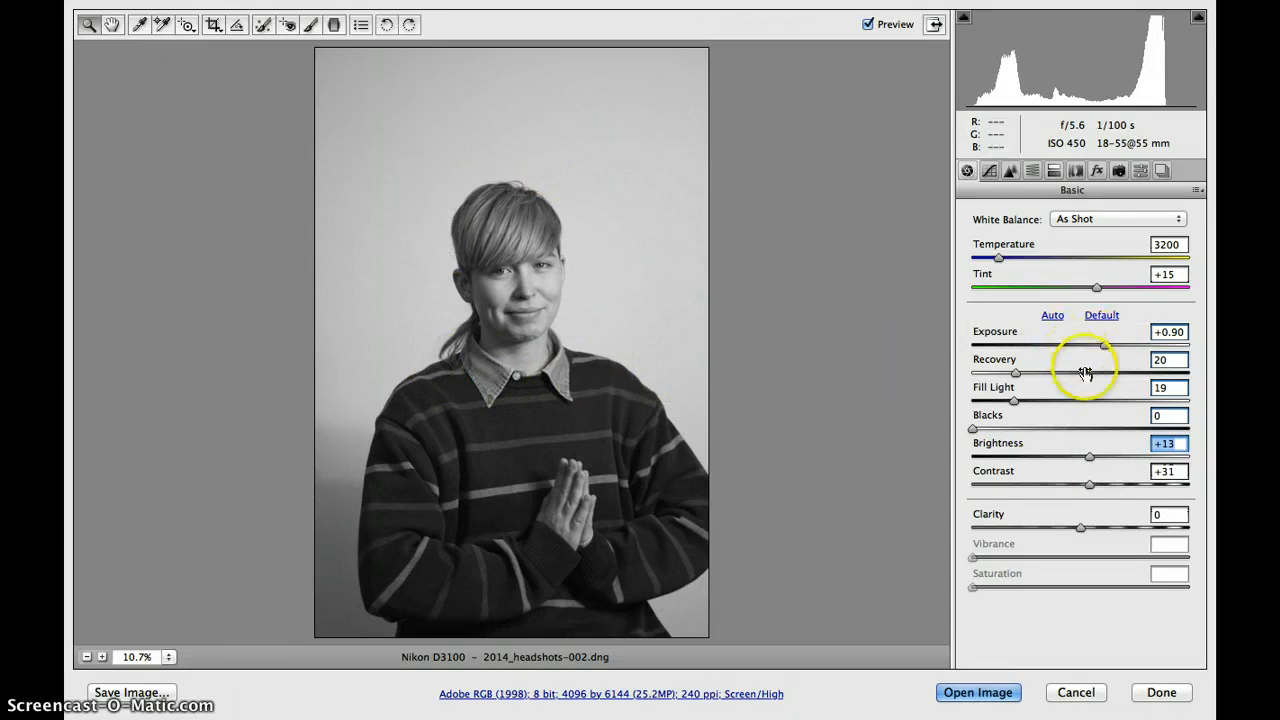
{"action": "left_click_drag", "start_coordinate": [1089, 484], "coordinate": [922, 486]}
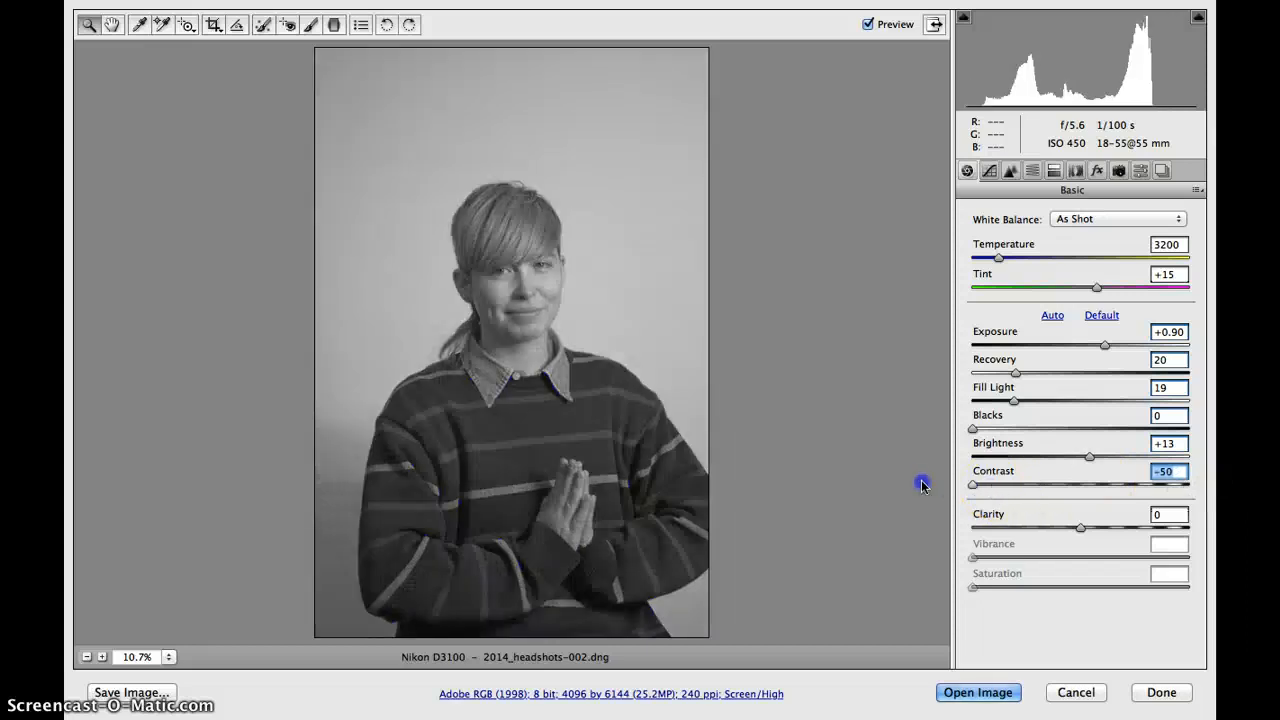
{"action": "left_click_drag", "start_coordinate": [1080, 486], "coordinate": [1115, 489]}
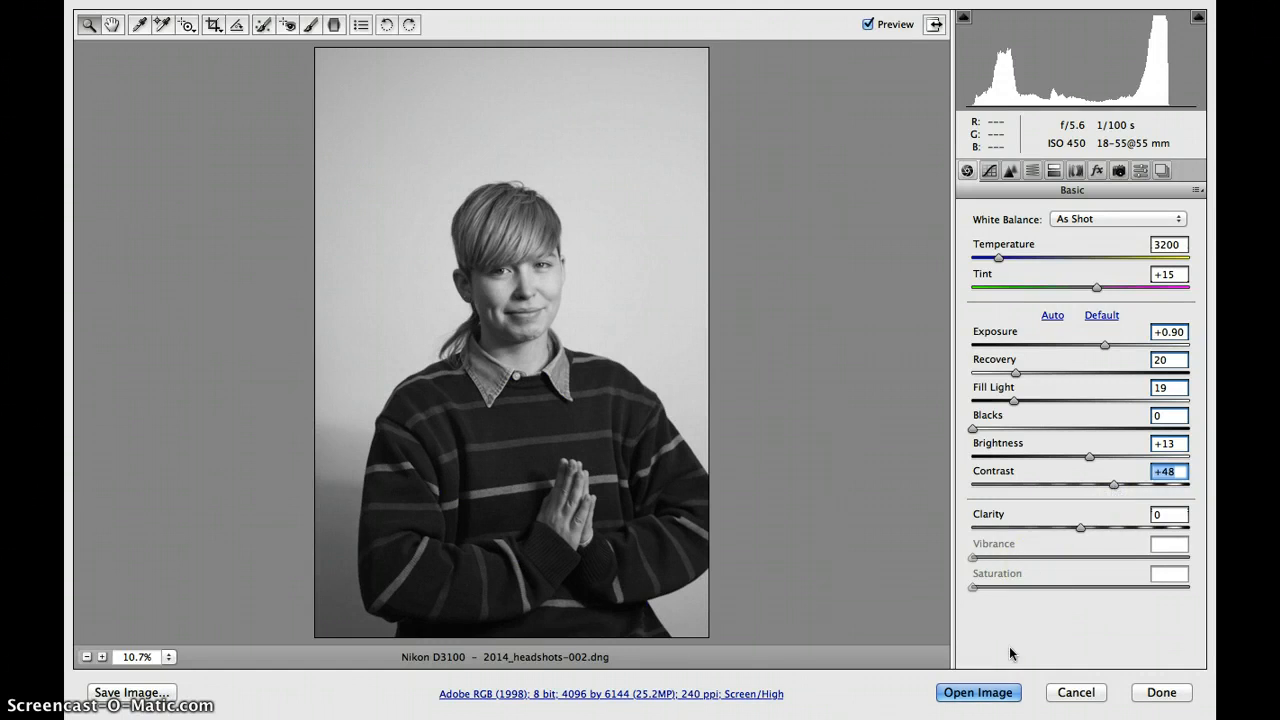
{"action": "left_click", "coordinate": [988, 681]}
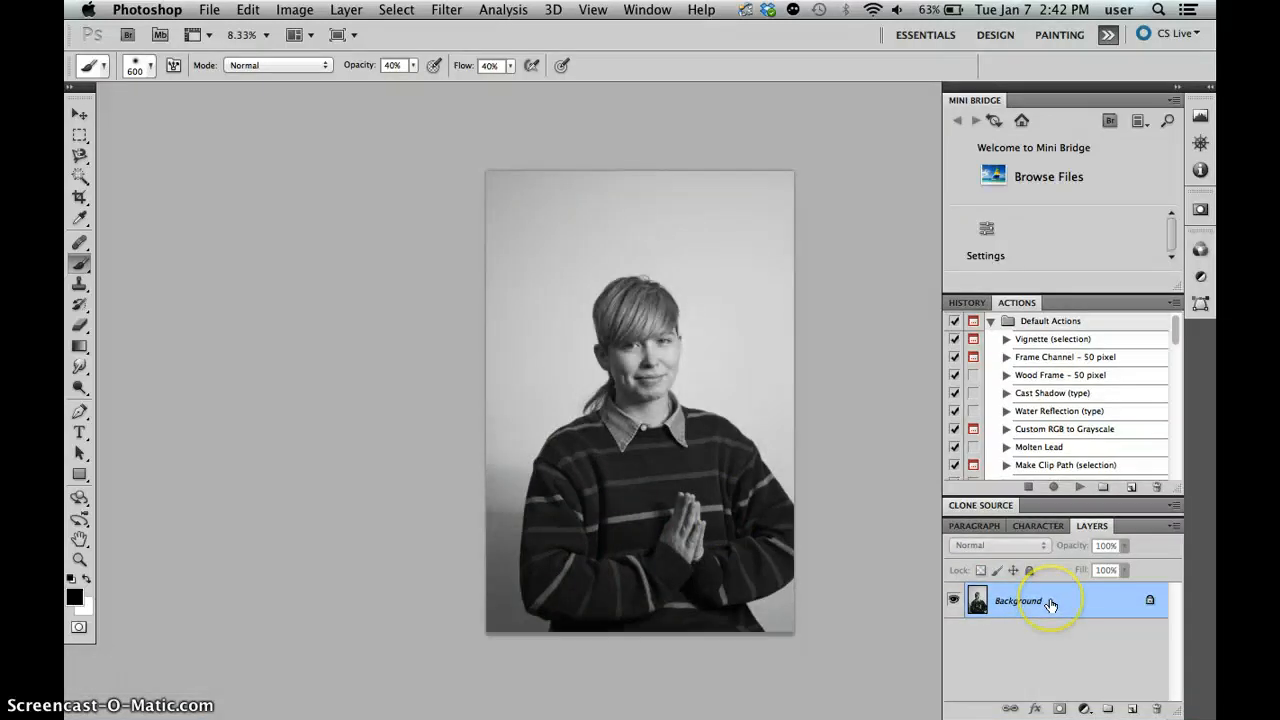
Step: Duplicate the Background layer and set the Rectangular Marquee tool to a fixed ratio of 8 wide by 10.5 high
{"action": "left_click_drag", "start_coordinate": [1074, 600], "coordinate": [1131, 708]}
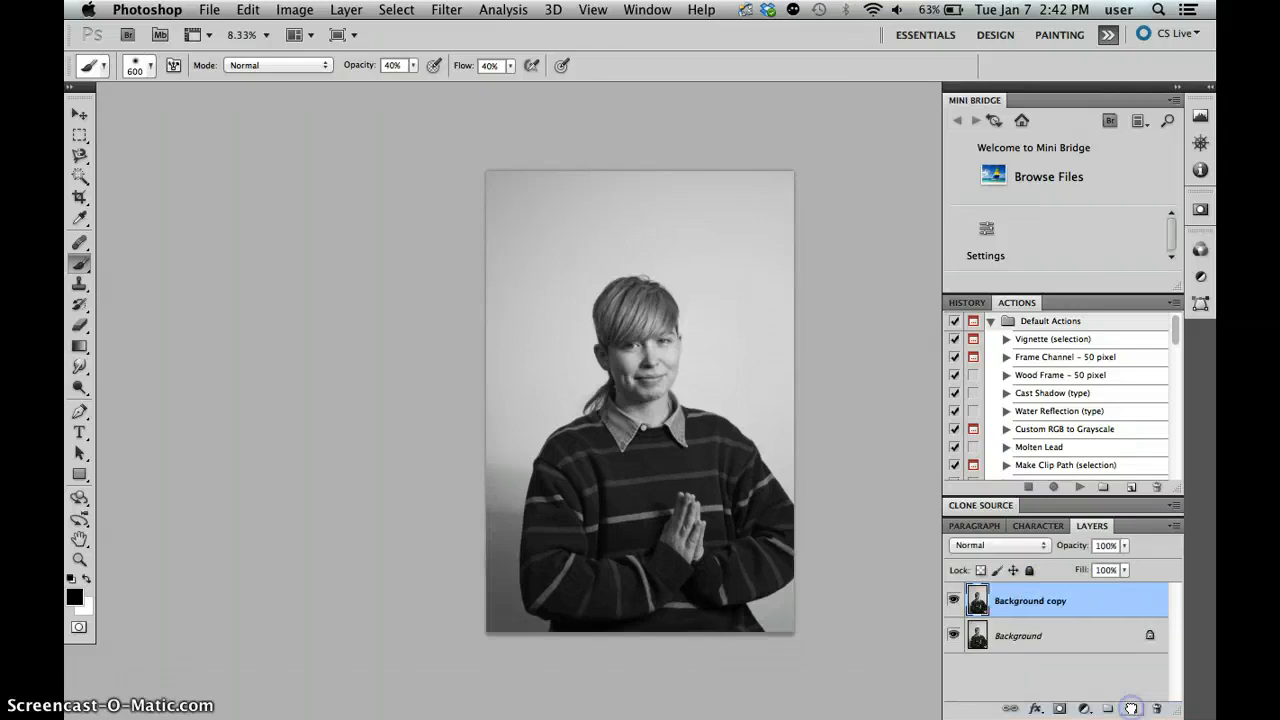
{"action": "left_click", "coordinate": [79, 137]}
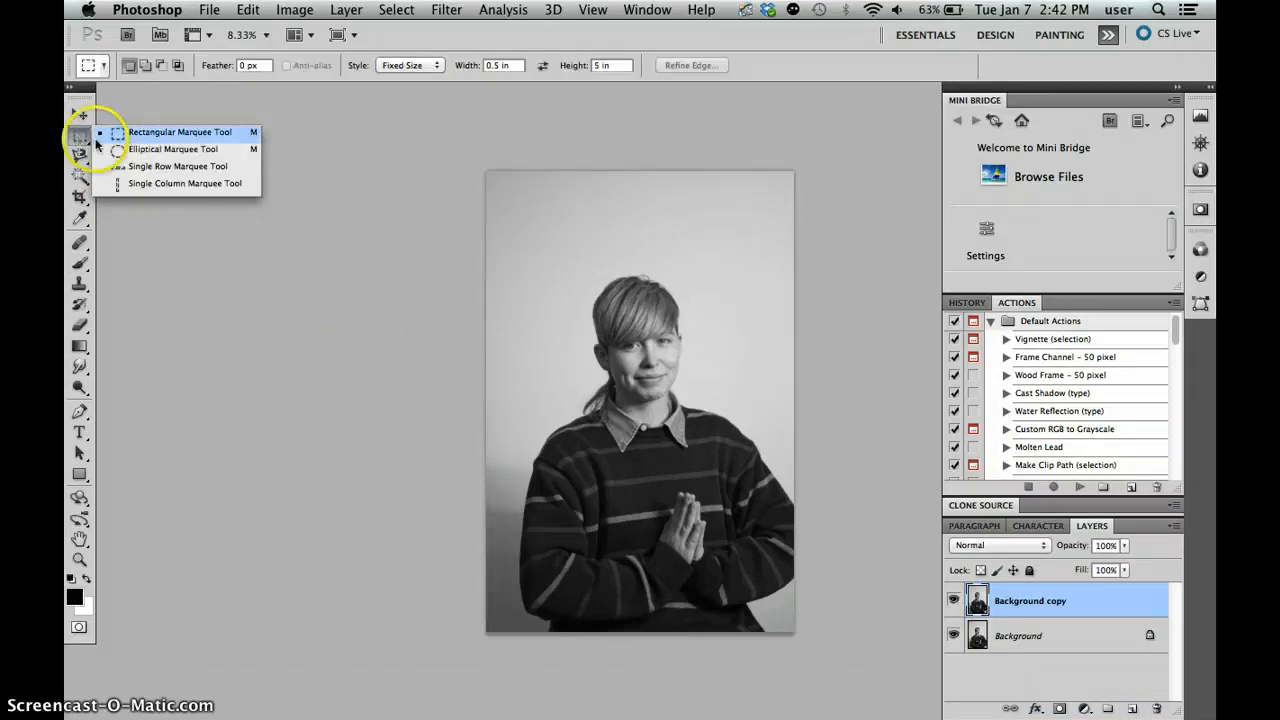
{"action": "left_click", "coordinate": [148, 132]}
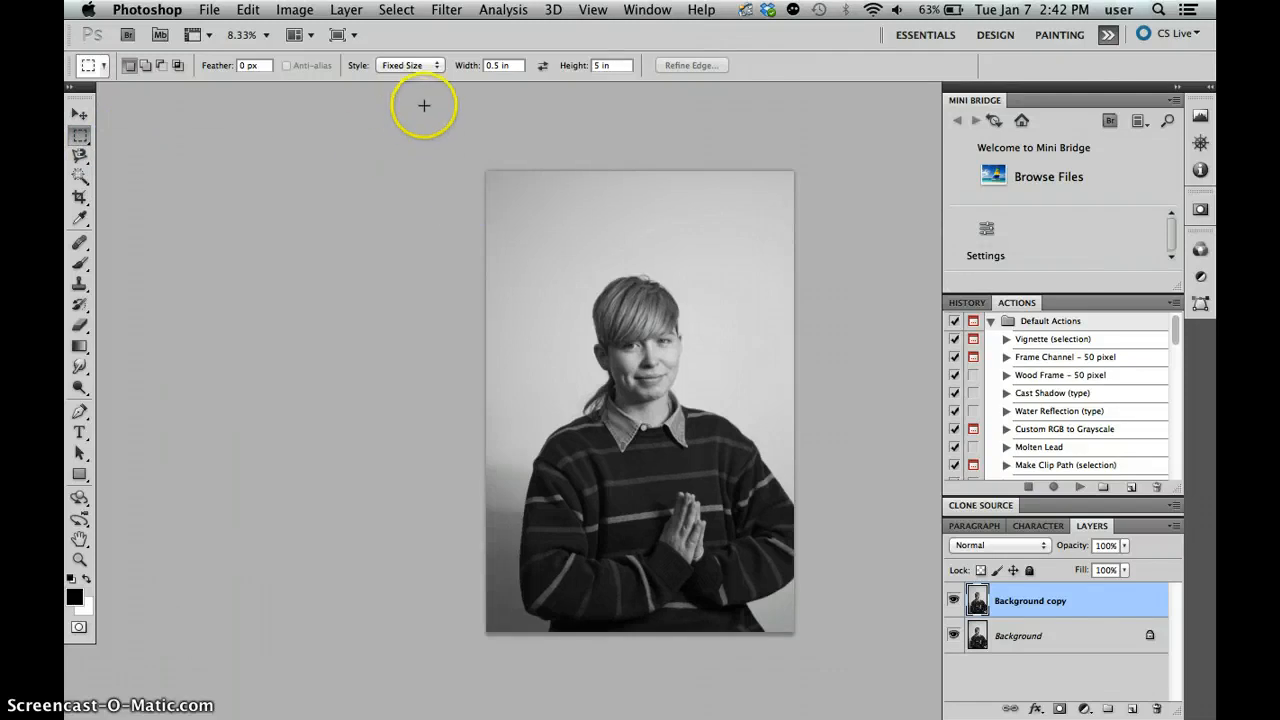
{"action": "left_click", "coordinate": [410, 65]}
{"action": "left_click", "coordinate": [414, 55]}
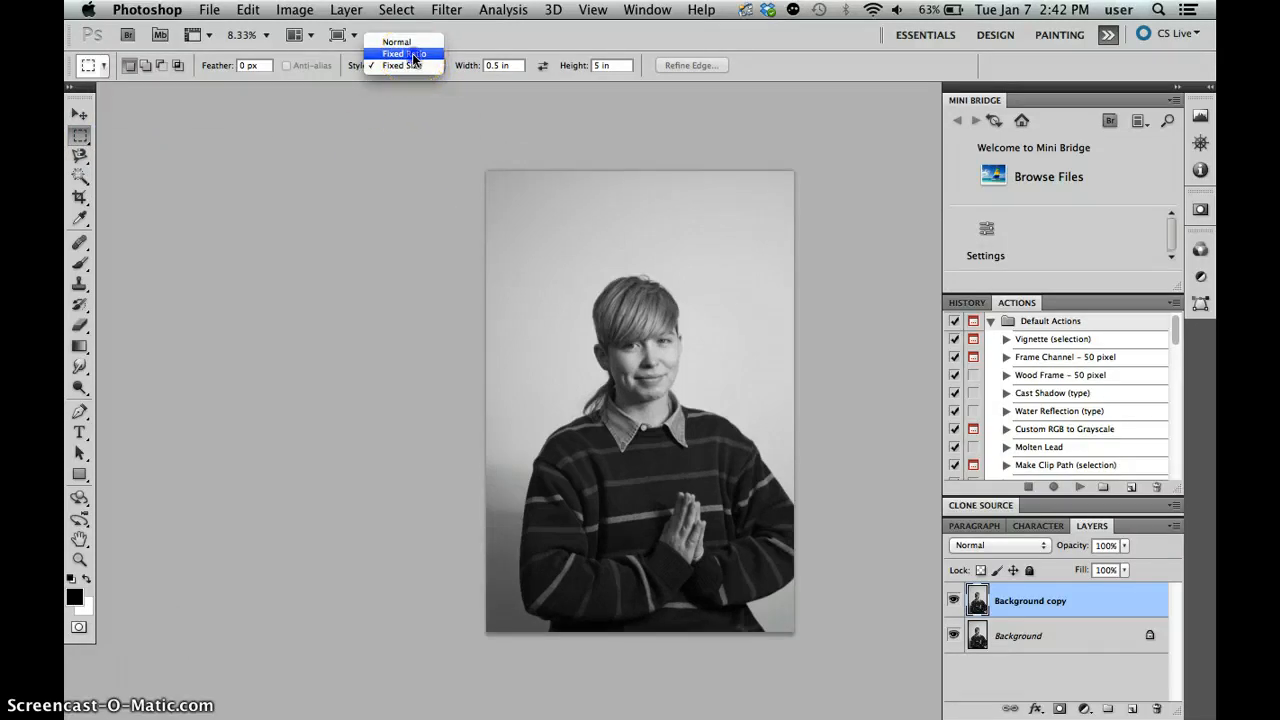
{"action": "left_click_drag", "start_coordinate": [503, 66], "coordinate": [416, 66]}
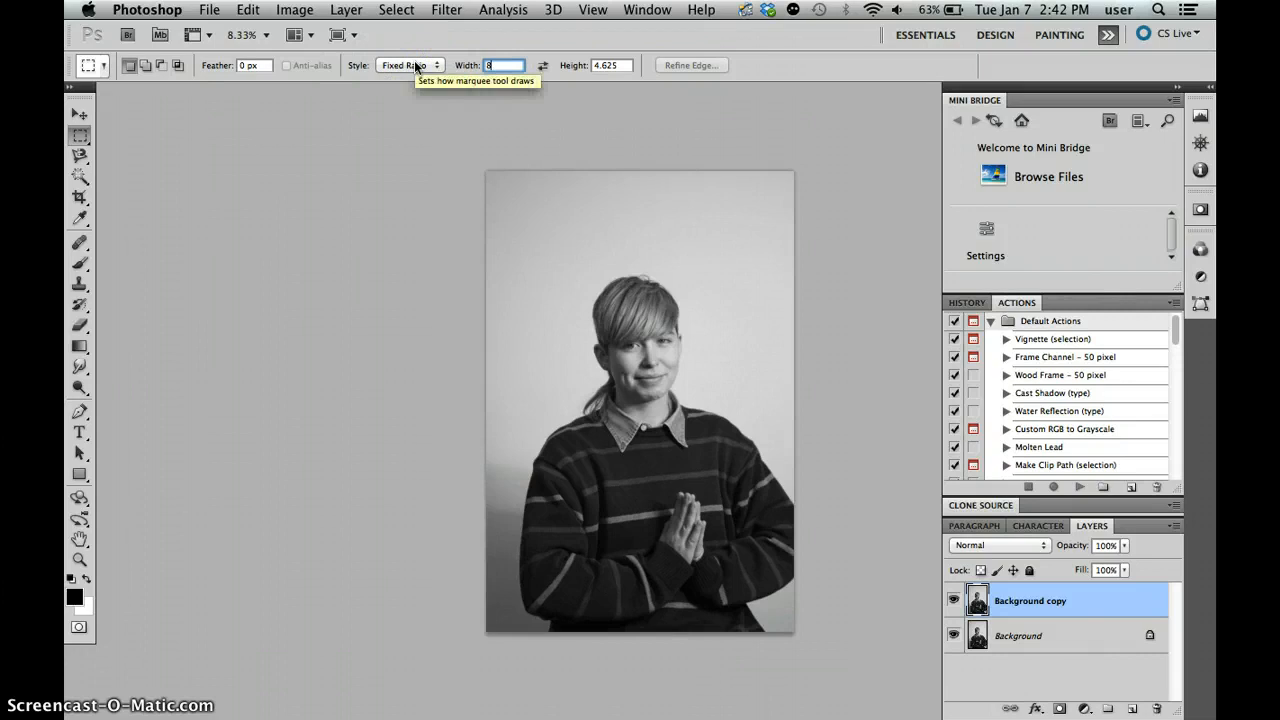
{"action": "type", "text": "8"}
{"action": "key", "text": "Tab"}
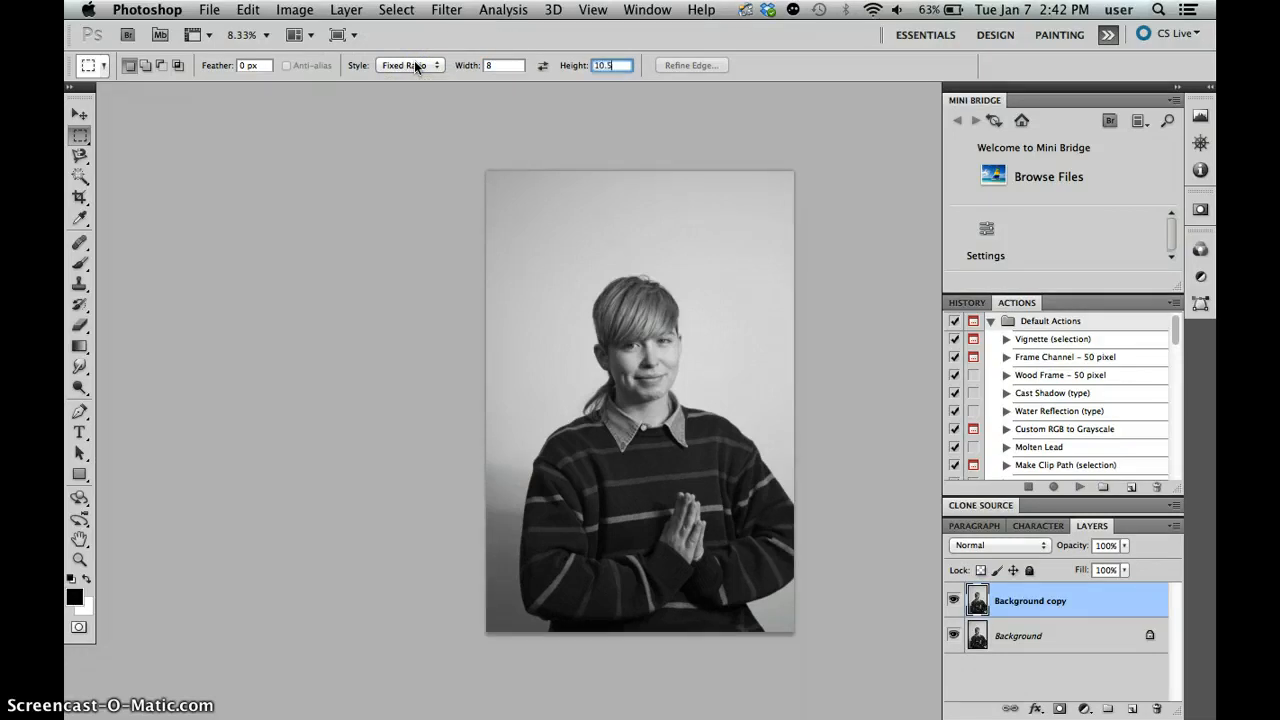
{"action": "type", "text": "10.5"}
{"action": "left_click_drag", "start_coordinate": [544, 251], "coordinate": [751, 462]}
{"action": "left_click_drag", "start_coordinate": [623, 428], "coordinate": [640, 428]}
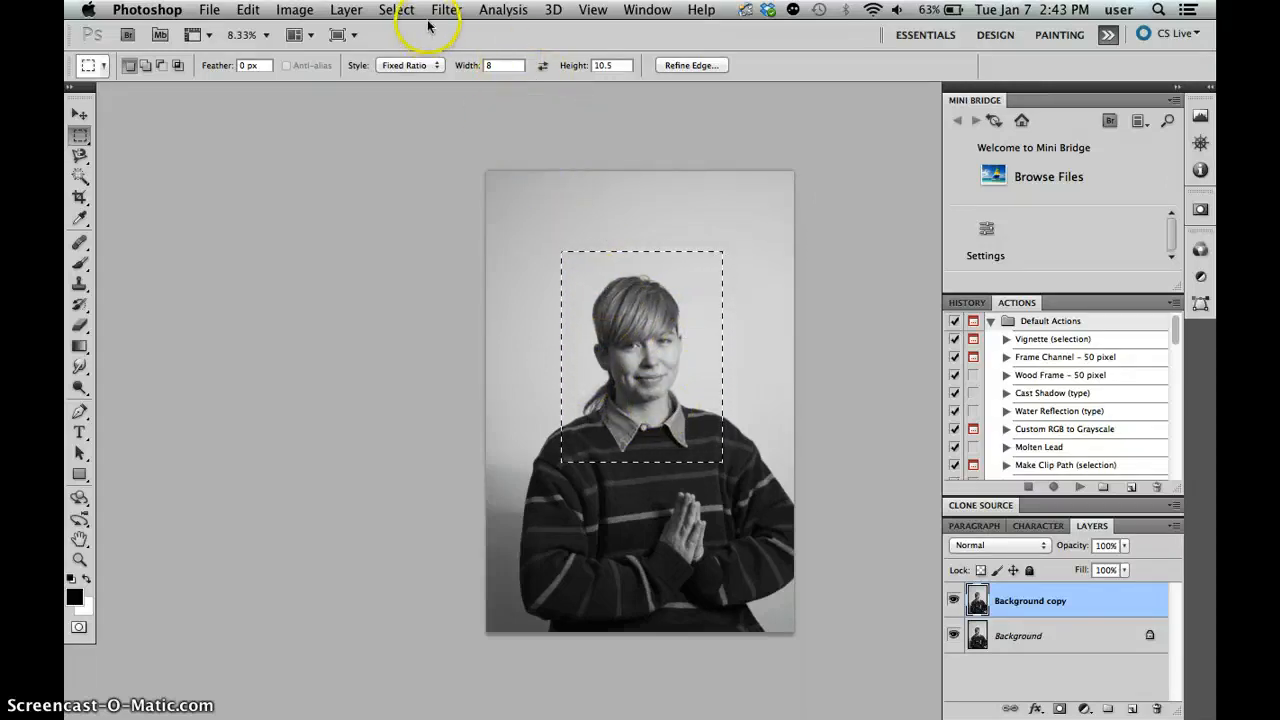
{"action": "left_click", "coordinate": [396, 10]}
{"action": "left_click", "coordinate": [402, 48]}
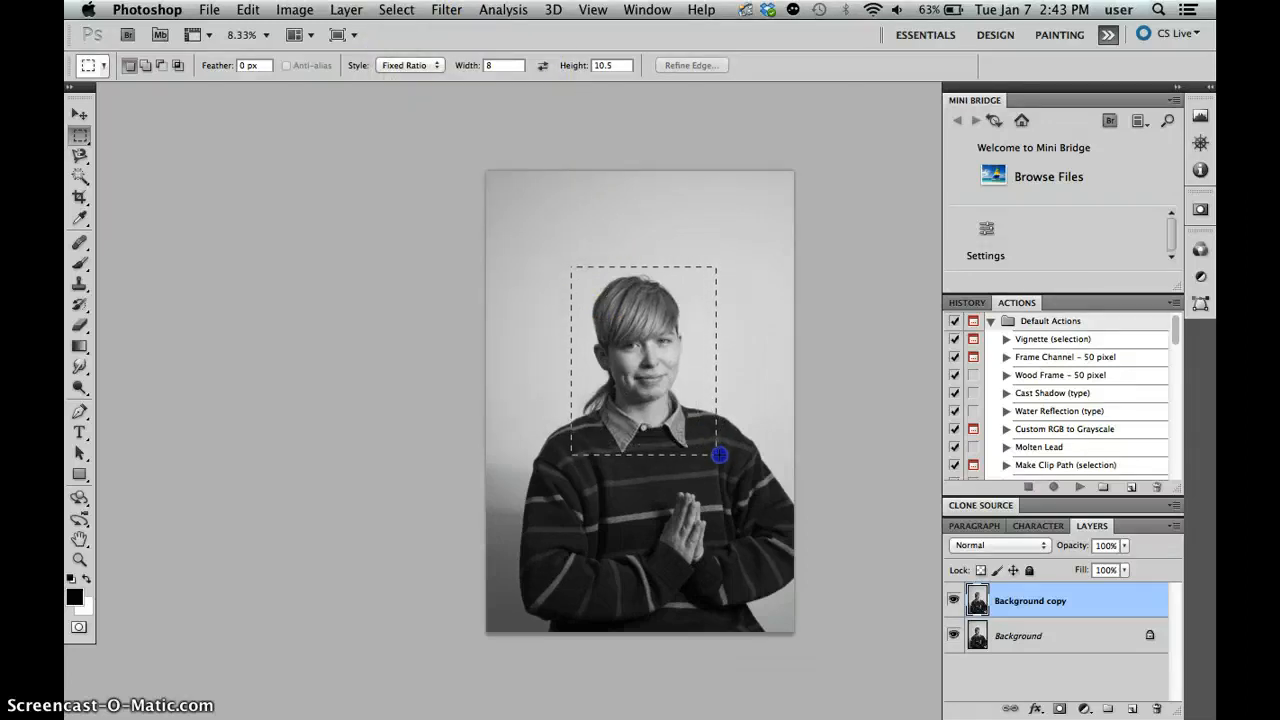
Step: Try cropping the image to a tight 8 by 10.5 ratio selection around the head and collar, and clear the selection
{"action": "left_click_drag", "start_coordinate": [719, 455], "coordinate": [716, 455]}
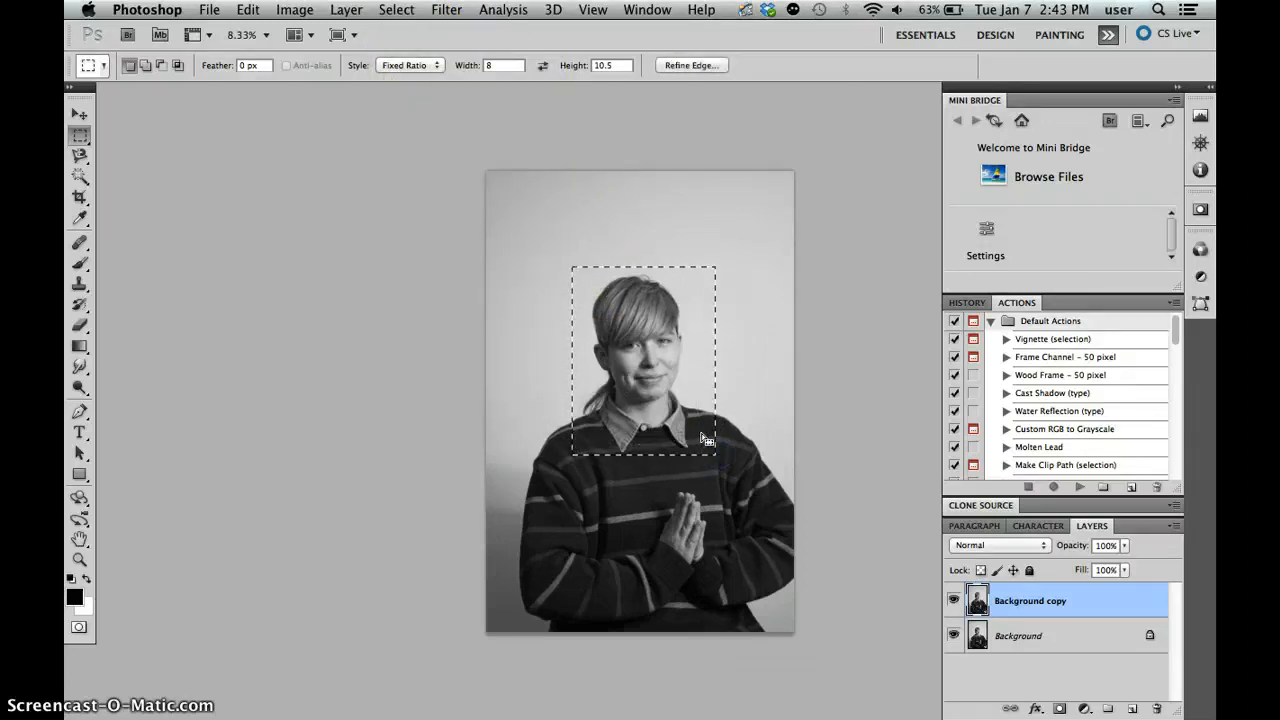
{"action": "left_click", "coordinate": [295, 12]}
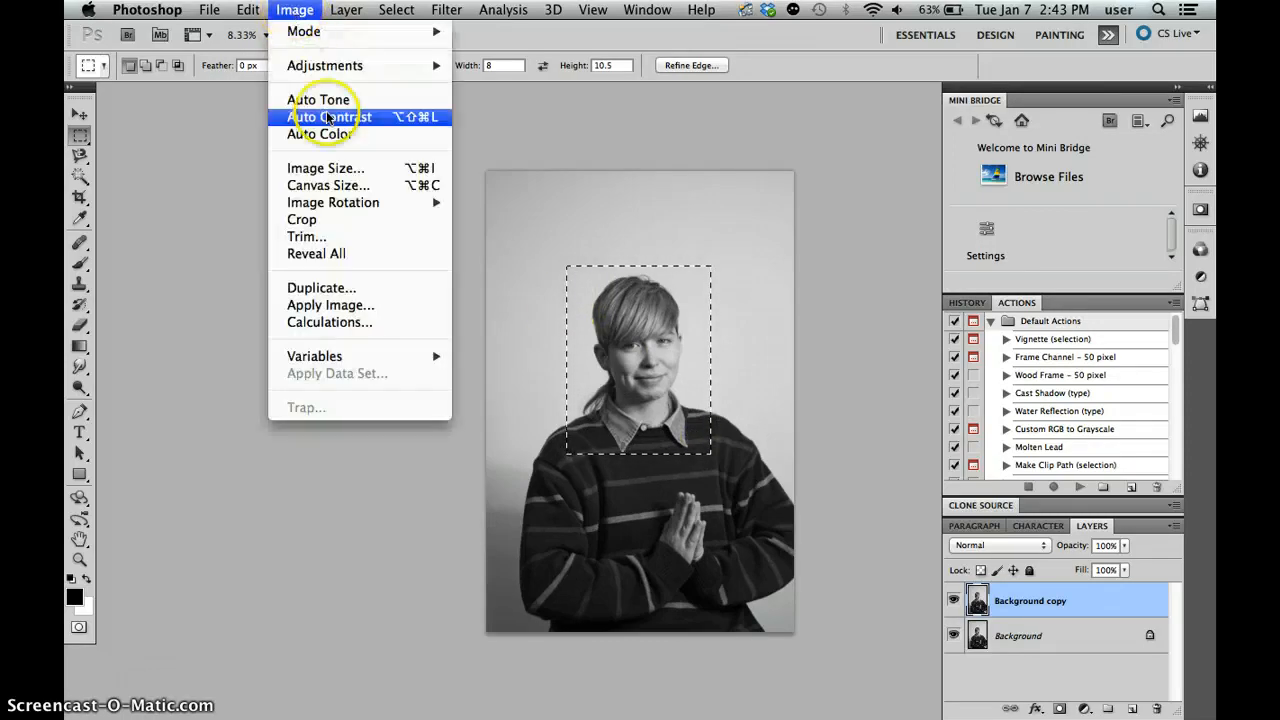
{"action": "left_click", "coordinate": [350, 218]}
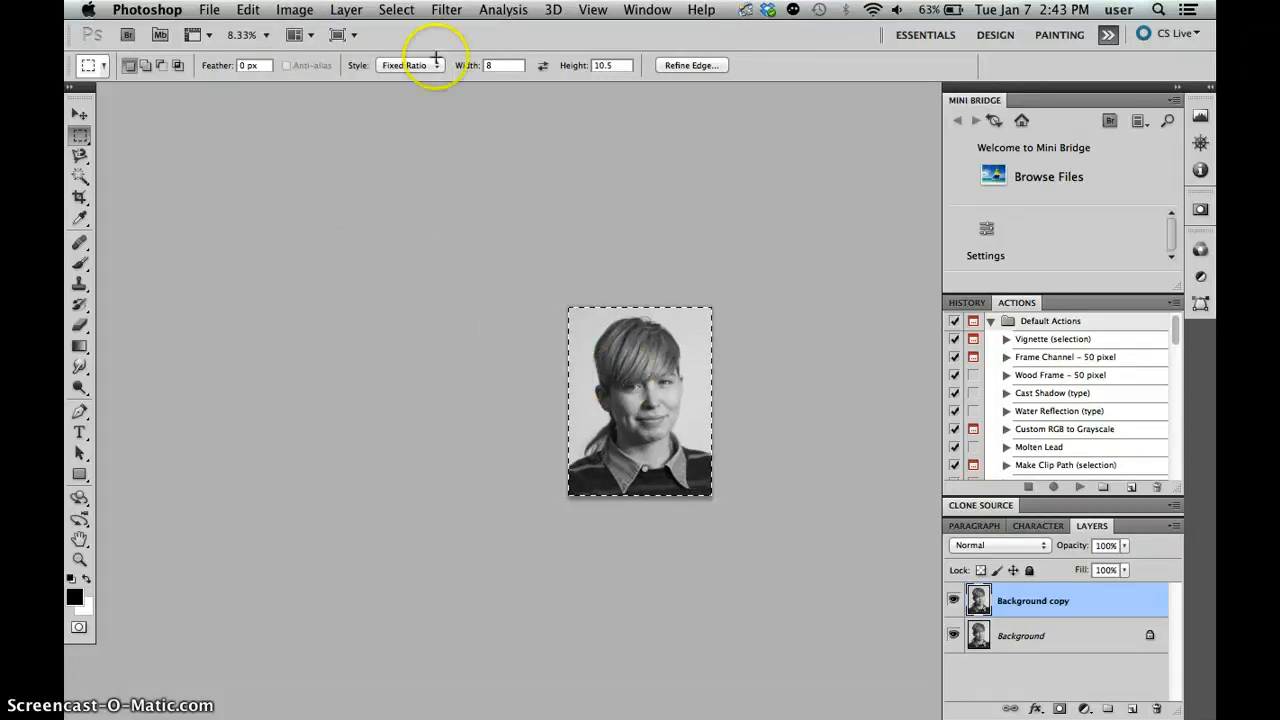
{"action": "left_click", "coordinate": [396, 10]}
{"action": "left_click", "coordinate": [415, 50]}
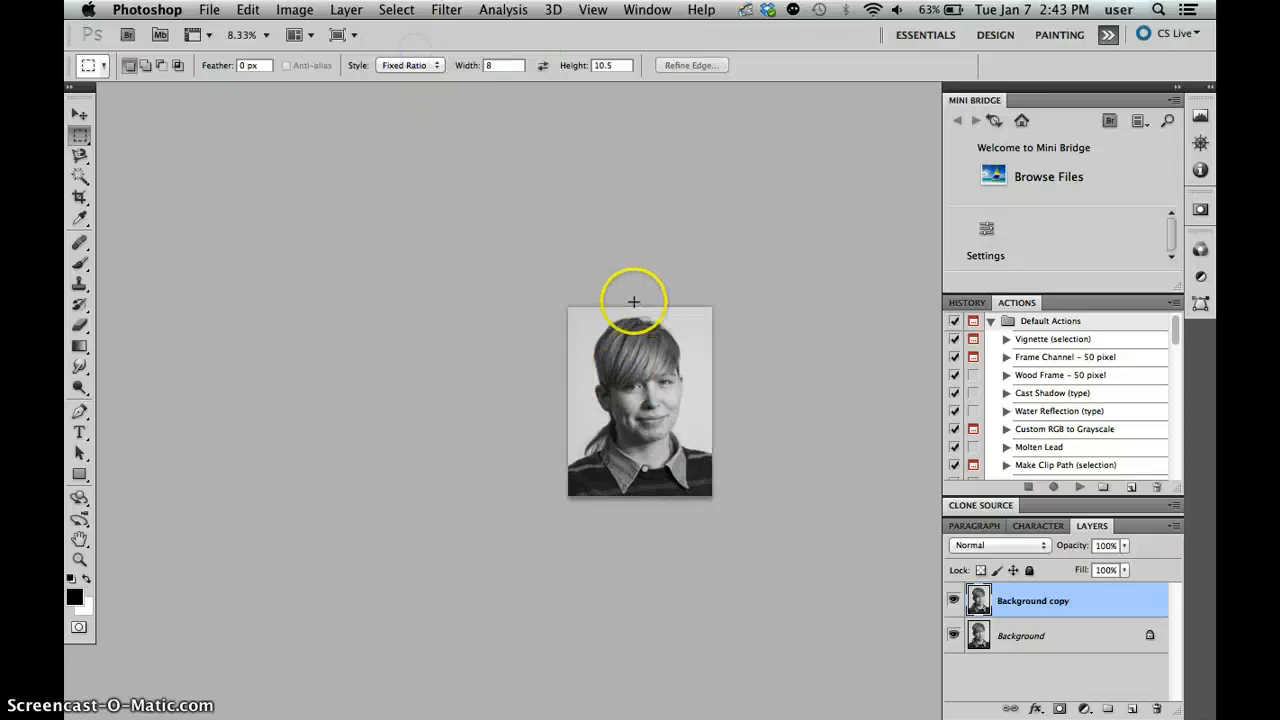
Step: Check the cropped image's document width and height in Image Size without changing them, and undo the crop
{"action": "left_click", "coordinate": [295, 10]}
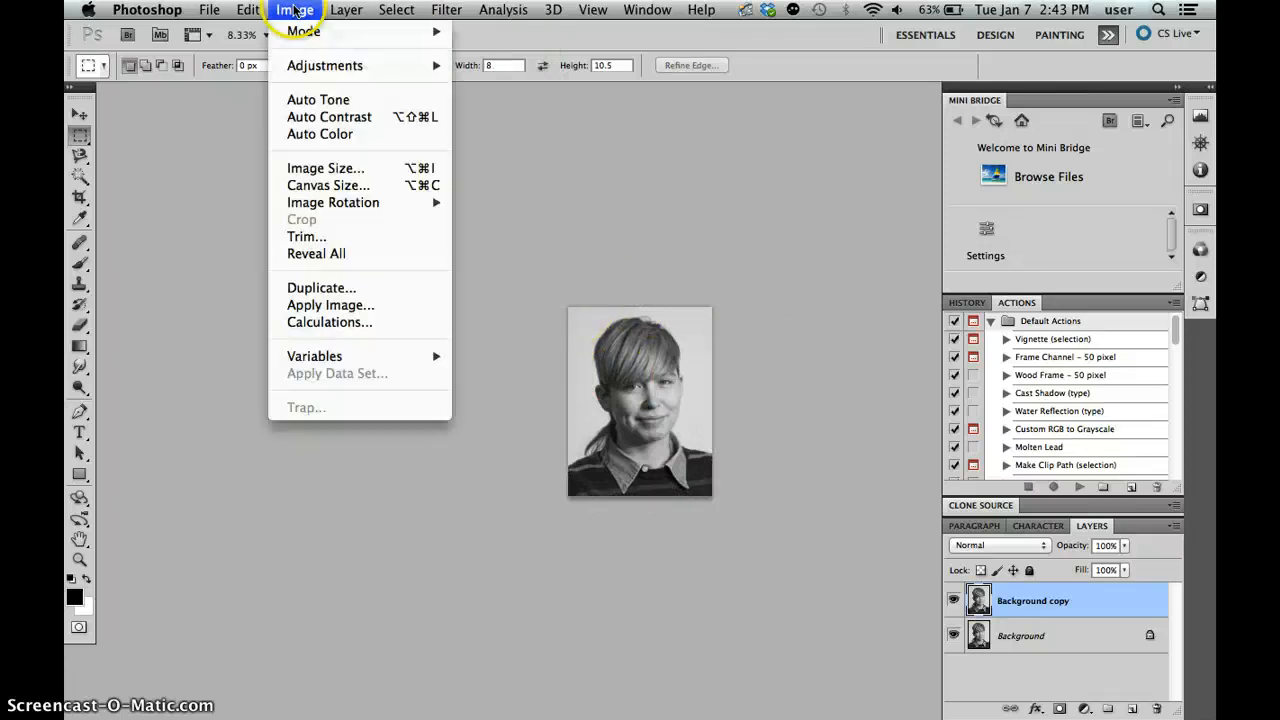
{"action": "left_click", "coordinate": [344, 172]}
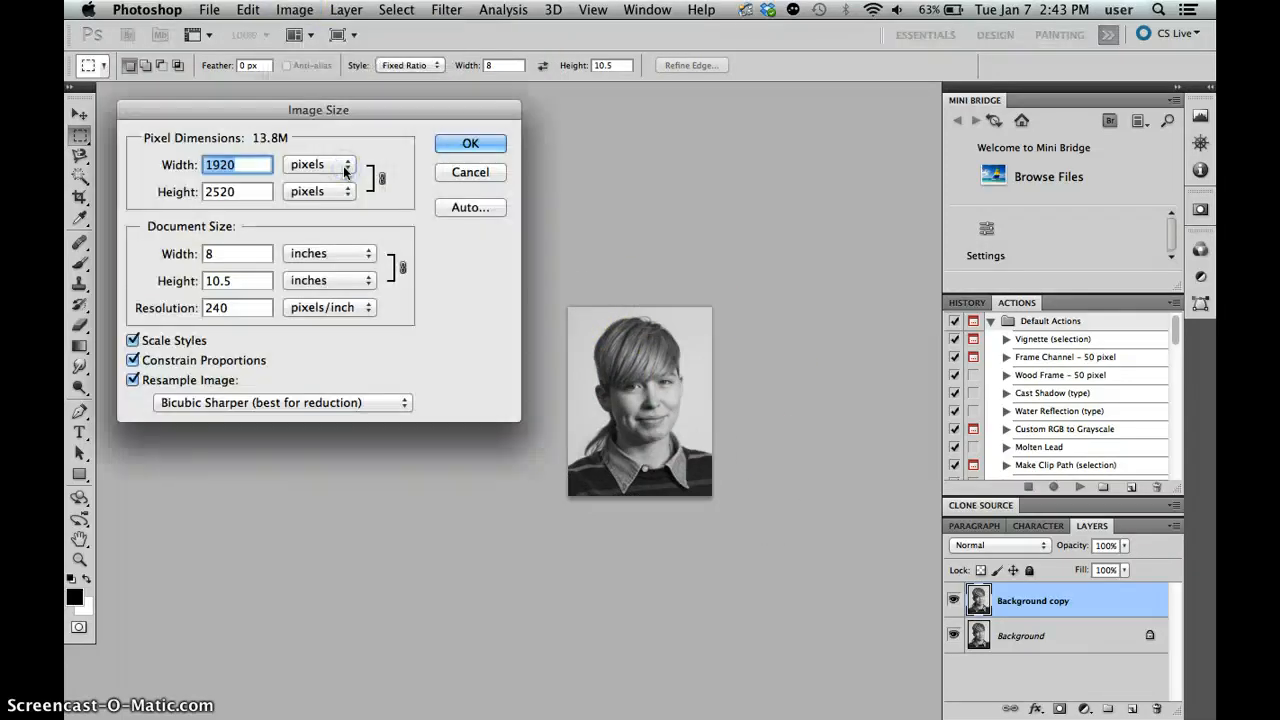
{"action": "double_click", "coordinate": [210, 253]}
{"action": "double_click", "coordinate": [222, 281]}
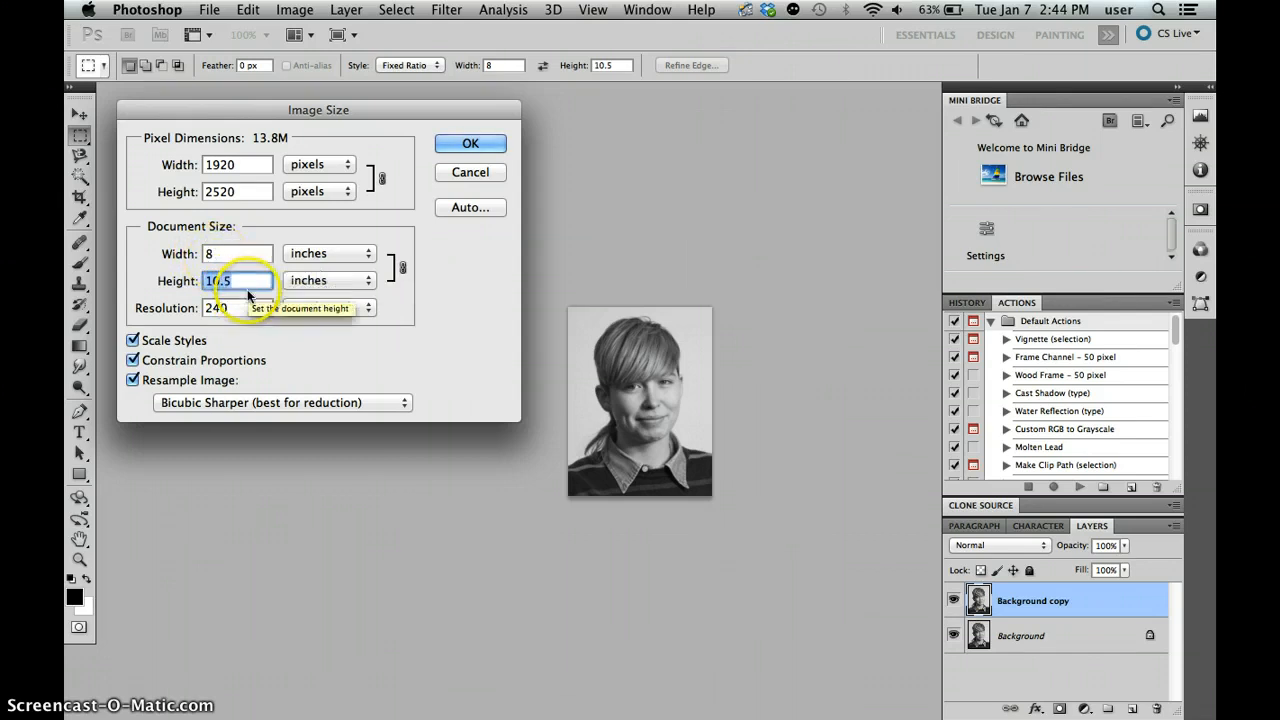
{"action": "left_click", "coordinate": [475, 175]}
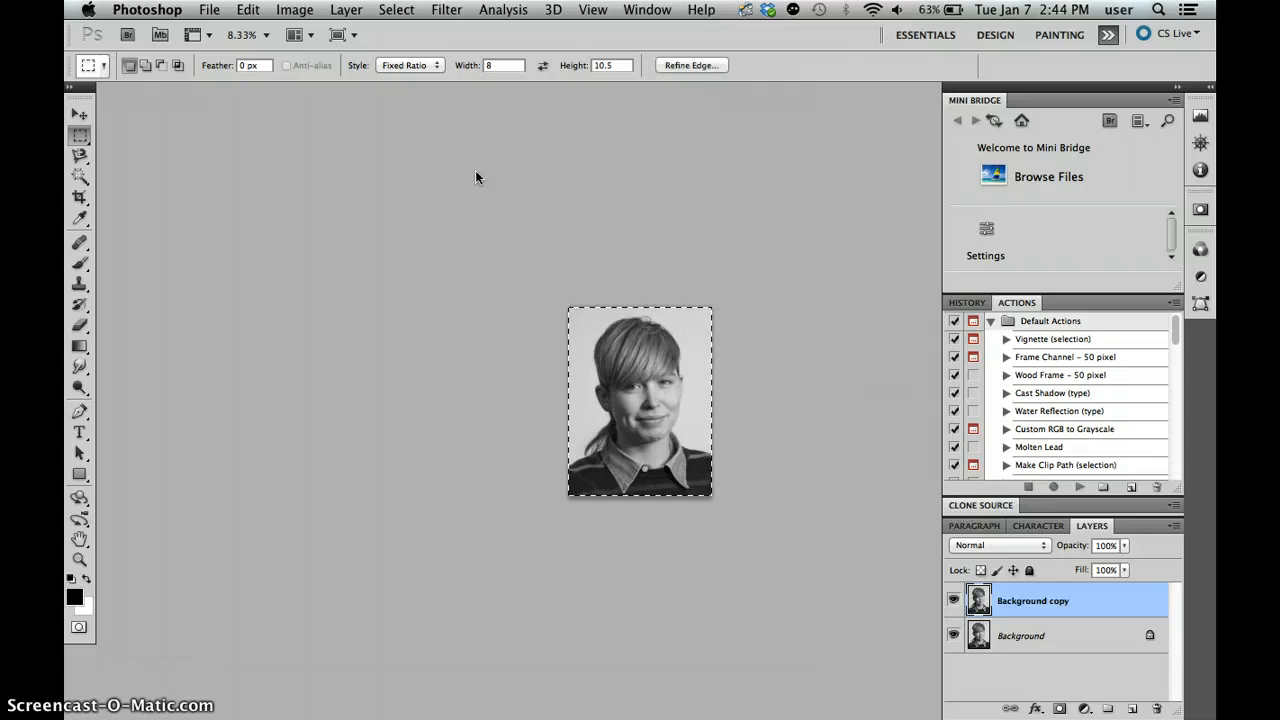
{"action": "key", "text": "super+z"}
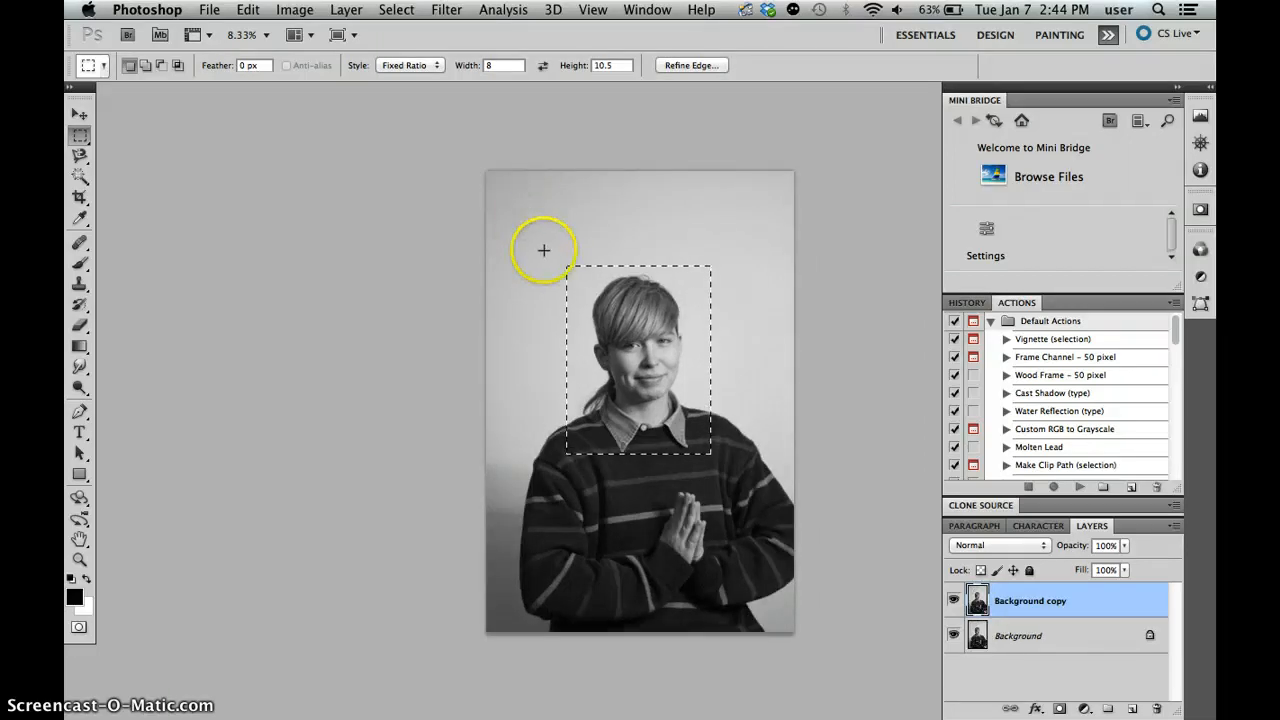
Step: Crop the image to a looser 8 by 10.5 ratio selection around the head, shoulders and upper chest, and clear the selection
{"action": "left_click_drag", "start_coordinate": [545, 254], "coordinate": [696, 368]}
{"action": "left_click_drag", "start_coordinate": [769, 467], "coordinate": [803, 512]}
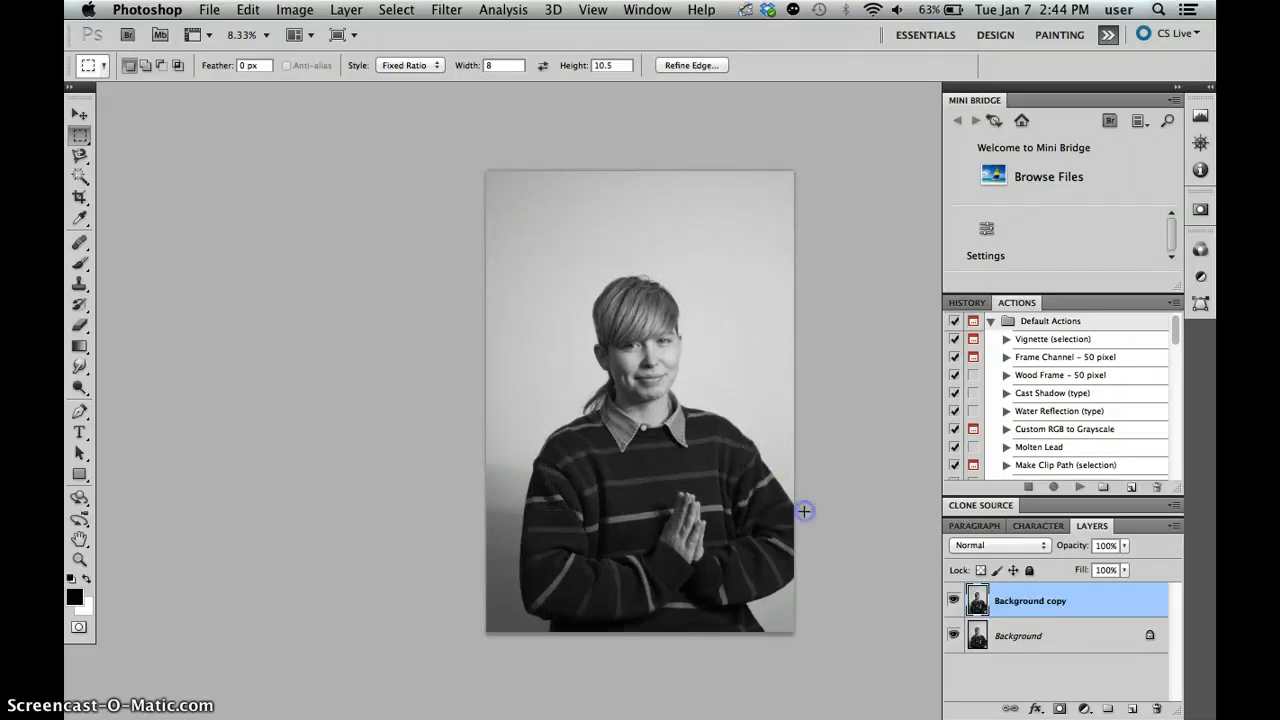
{"action": "left_click_drag", "start_coordinate": [706, 473], "coordinate": [706, 453]}
{"action": "left_click", "coordinate": [295, 9]}
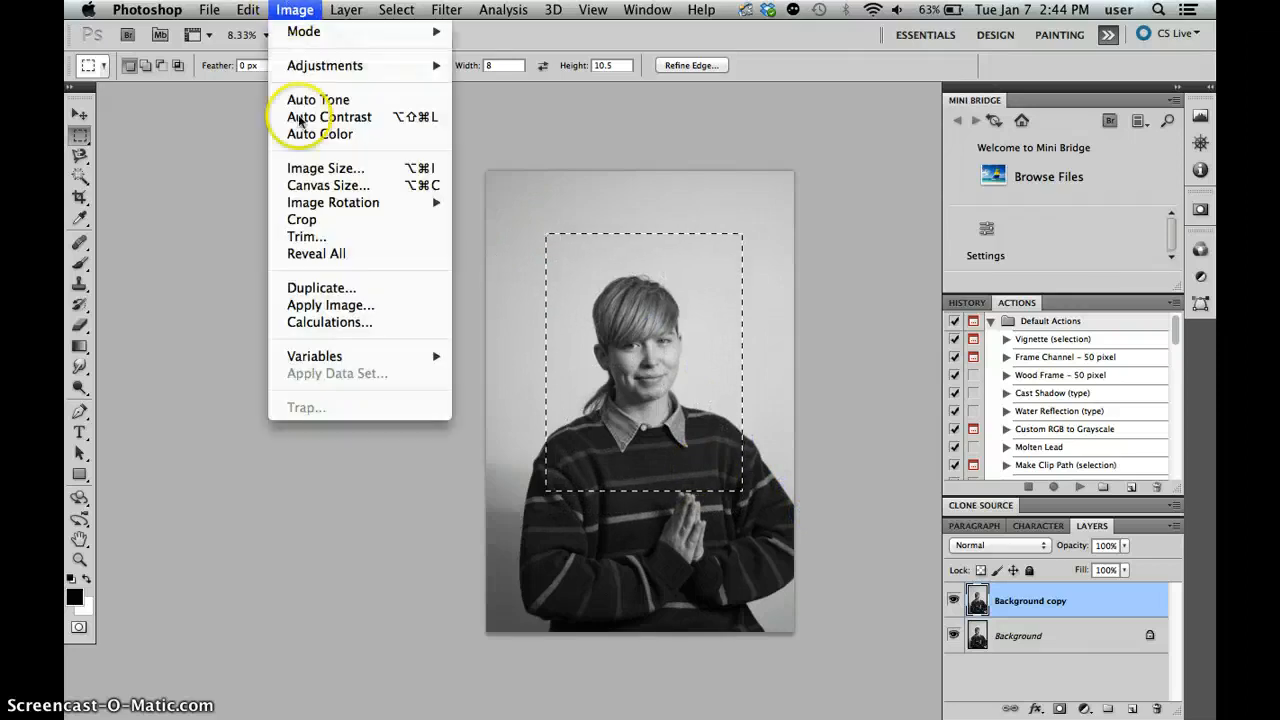
{"action": "left_click", "coordinate": [323, 218]}
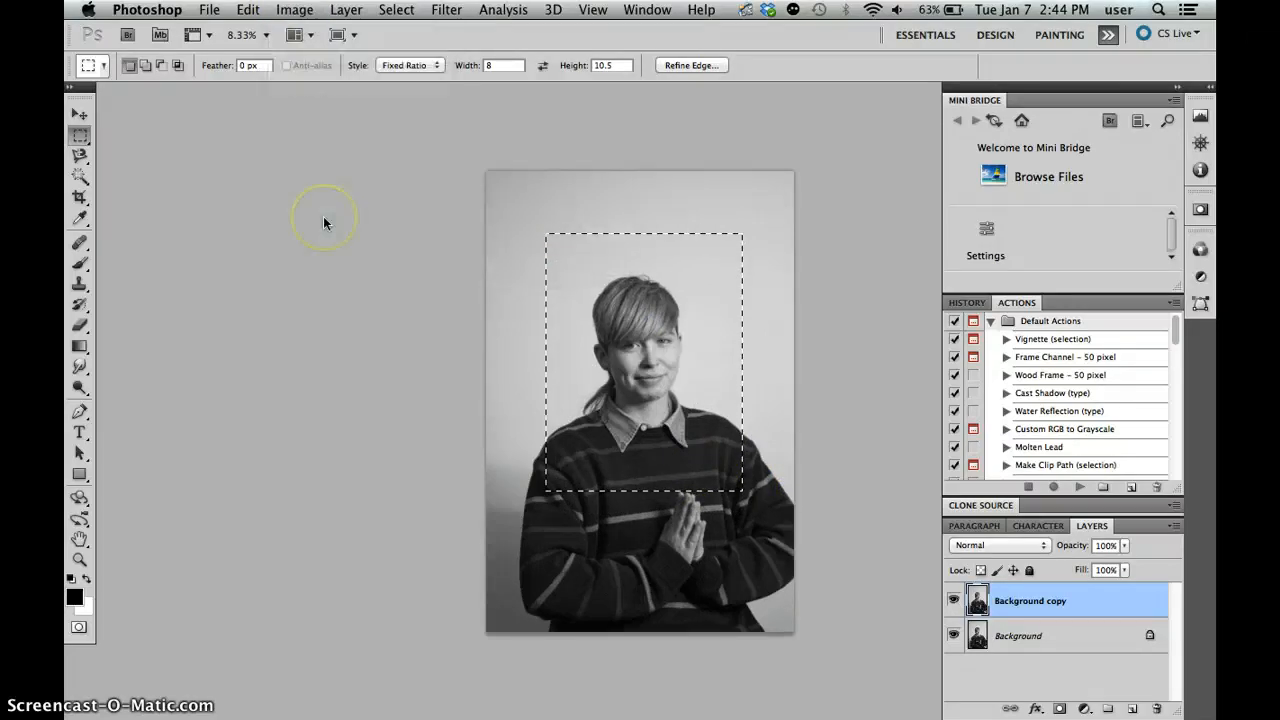
{"action": "left_click", "coordinate": [396, 9]}
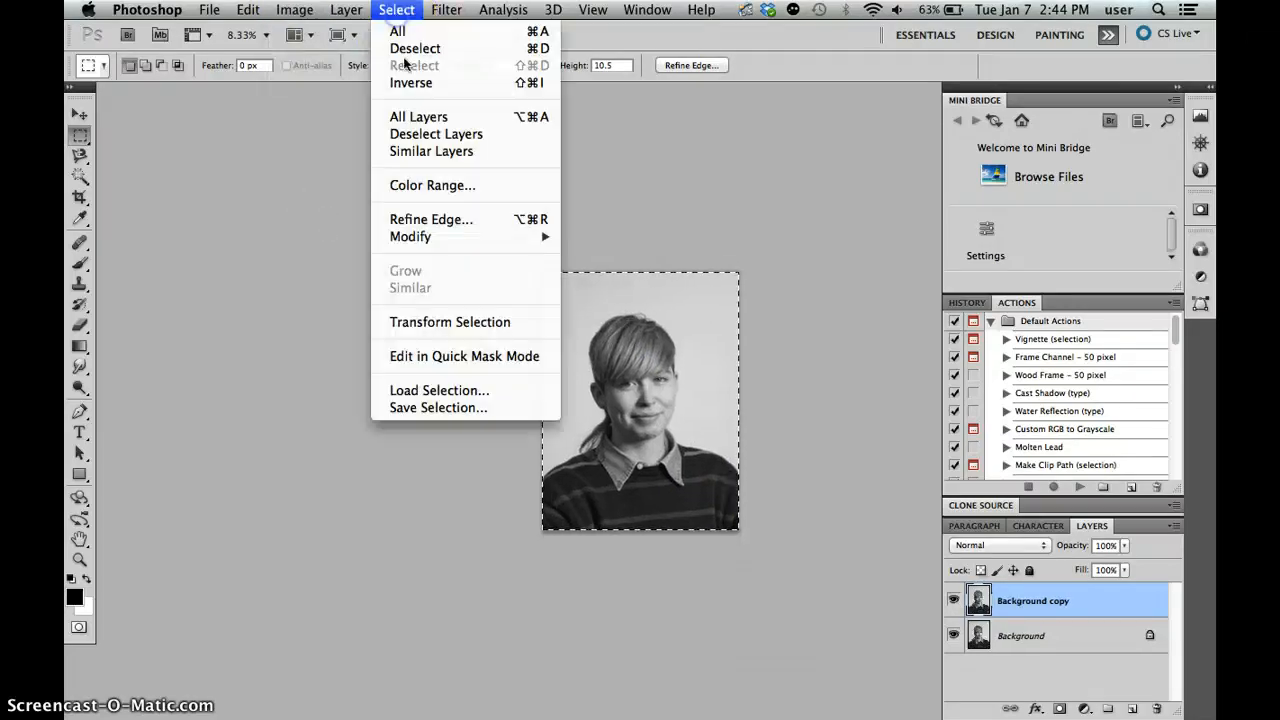
{"action": "left_click", "coordinate": [428, 52]}
Step: Open the Image Size settings and set the document width to 8 inches
{"action": "left_click", "coordinate": [295, 9]}
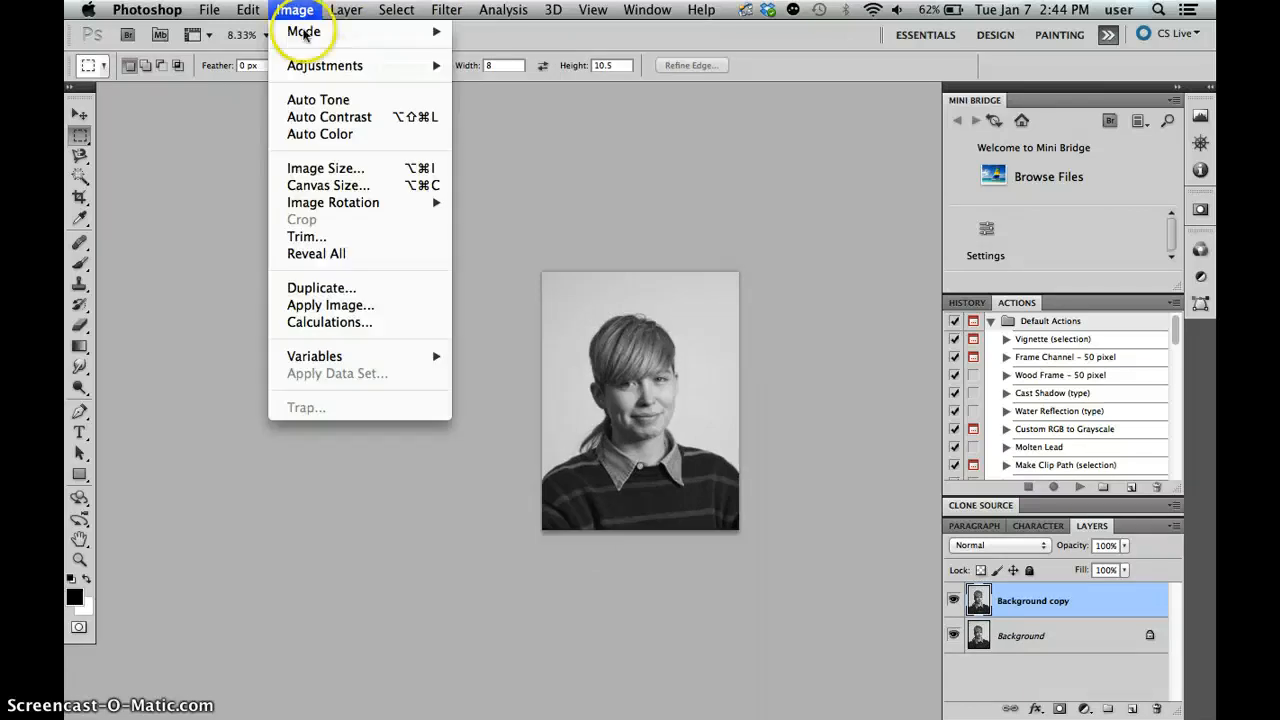
{"action": "left_click", "coordinate": [335, 170]}
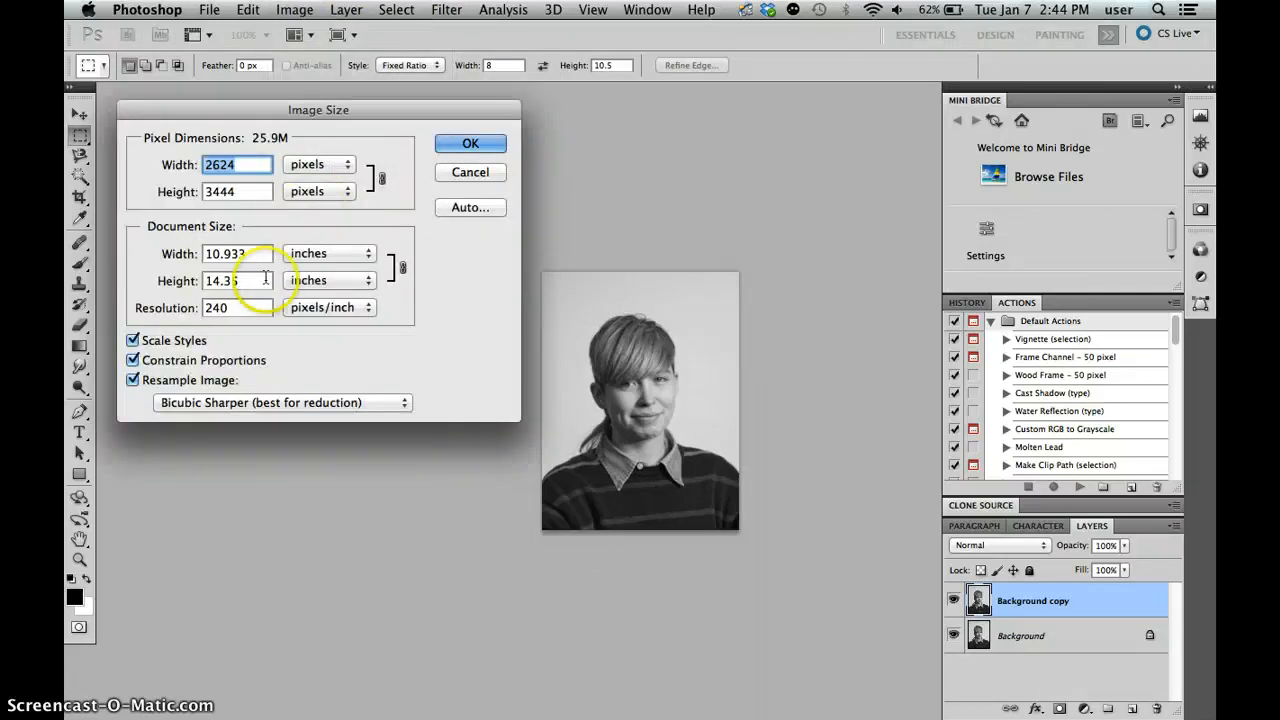
{"action": "left_click_drag", "start_coordinate": [270, 254], "coordinate": [150, 256]}
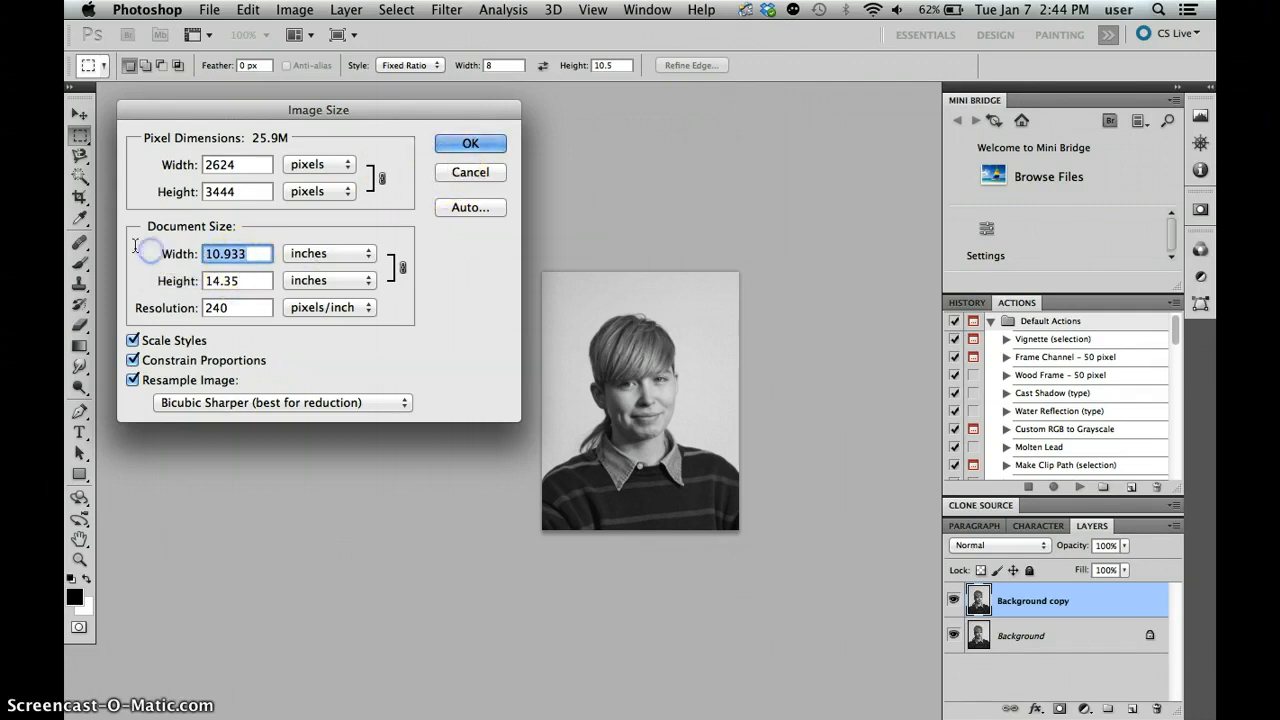
{"action": "type", "text": "8"}
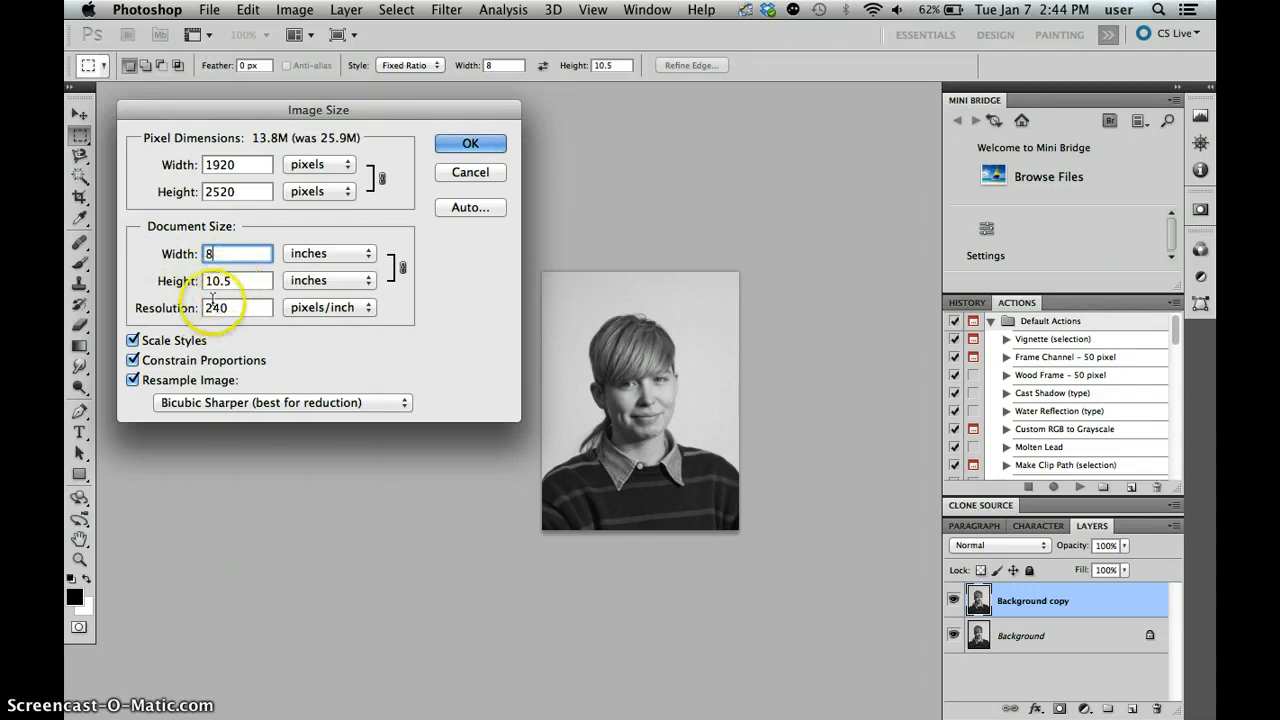
Step: Try turning off Constrain Proportions and Resample Image, and re-enable both together with Scale Styles
{"action": "left_click", "coordinate": [134, 357]}
{"action": "left_click", "coordinate": [134, 380]}
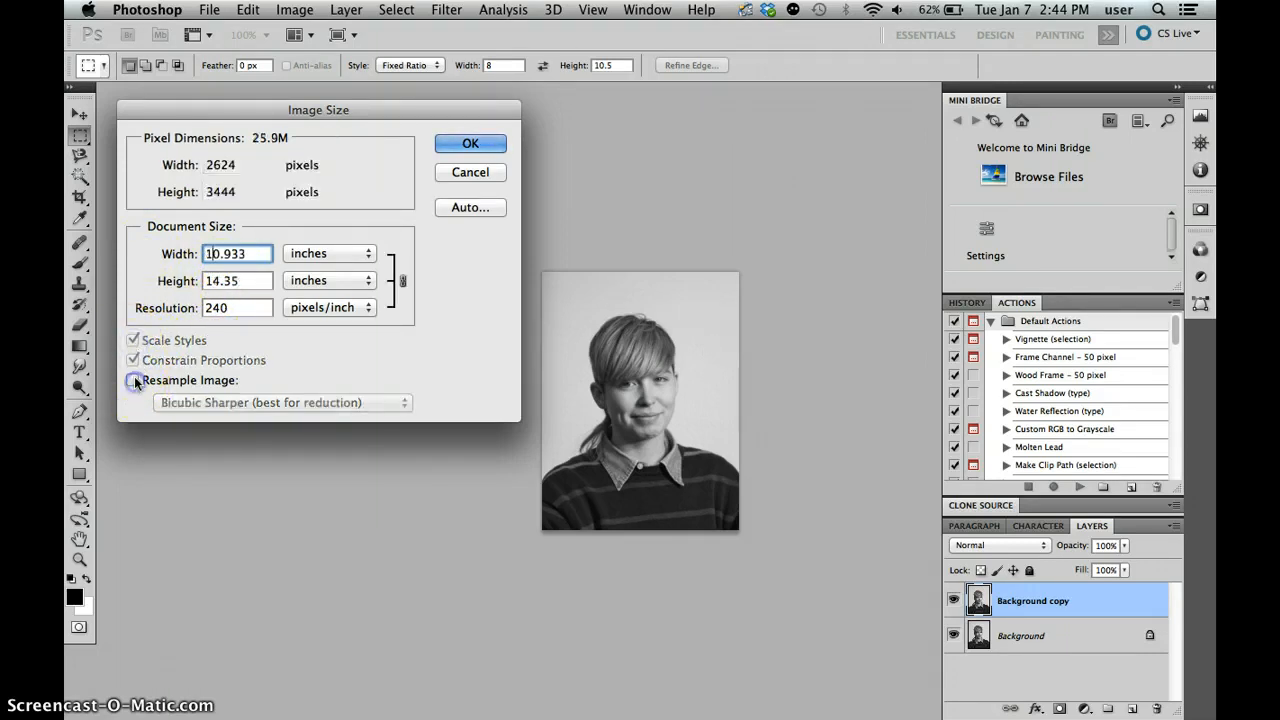
{"action": "left_click", "coordinate": [133, 380]}
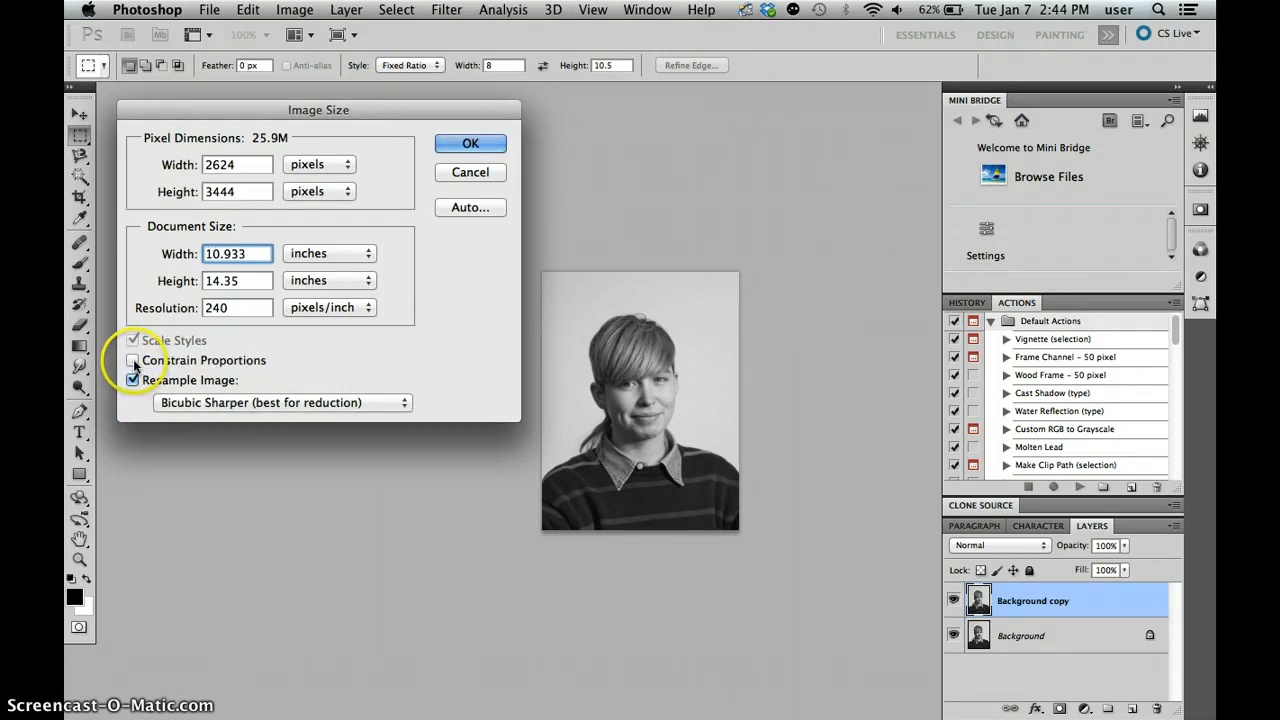
{"action": "left_click", "coordinate": [133, 360]}
{"action": "left_click", "coordinate": [133, 380]}
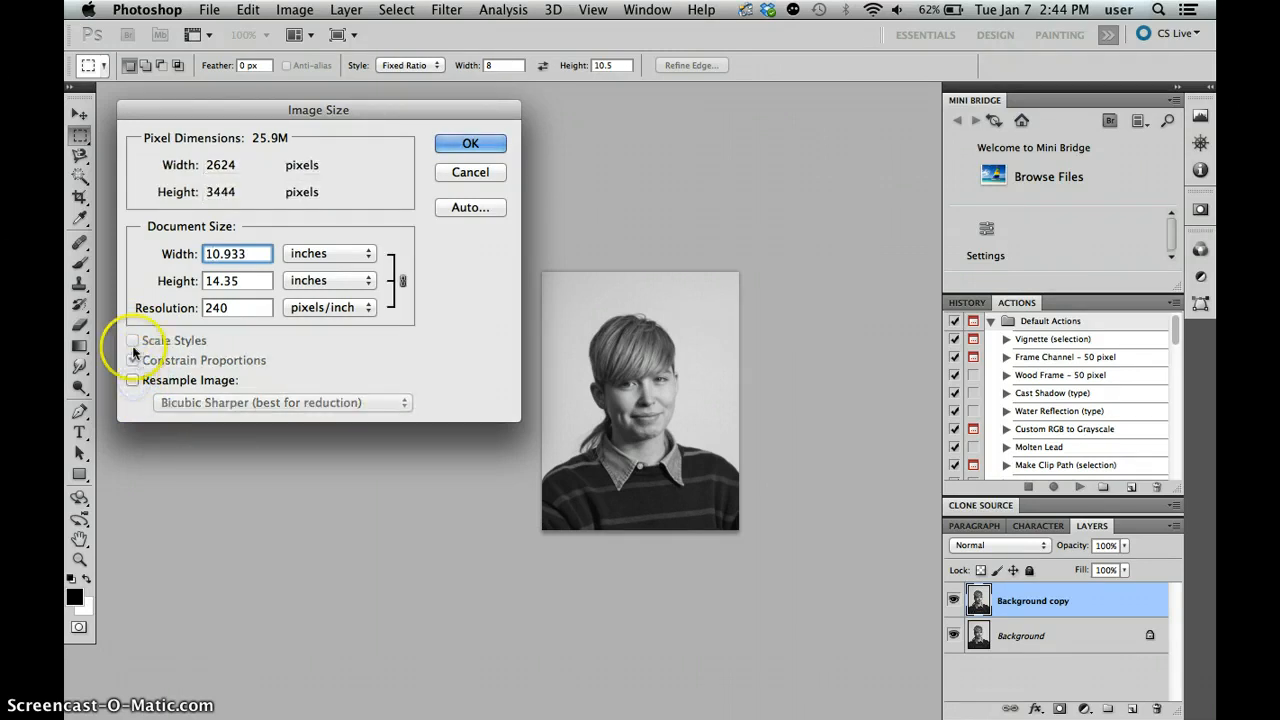
{"action": "left_click", "coordinate": [133, 380]}
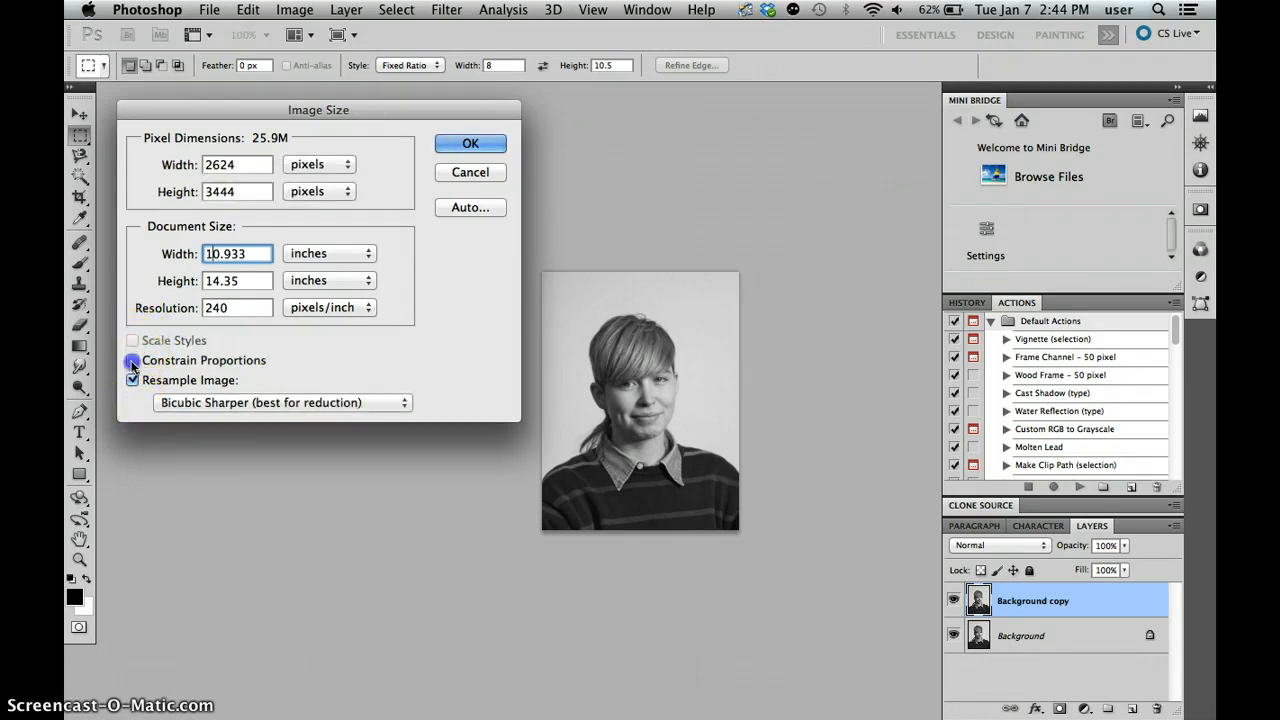
{"action": "left_click", "coordinate": [136, 340]}
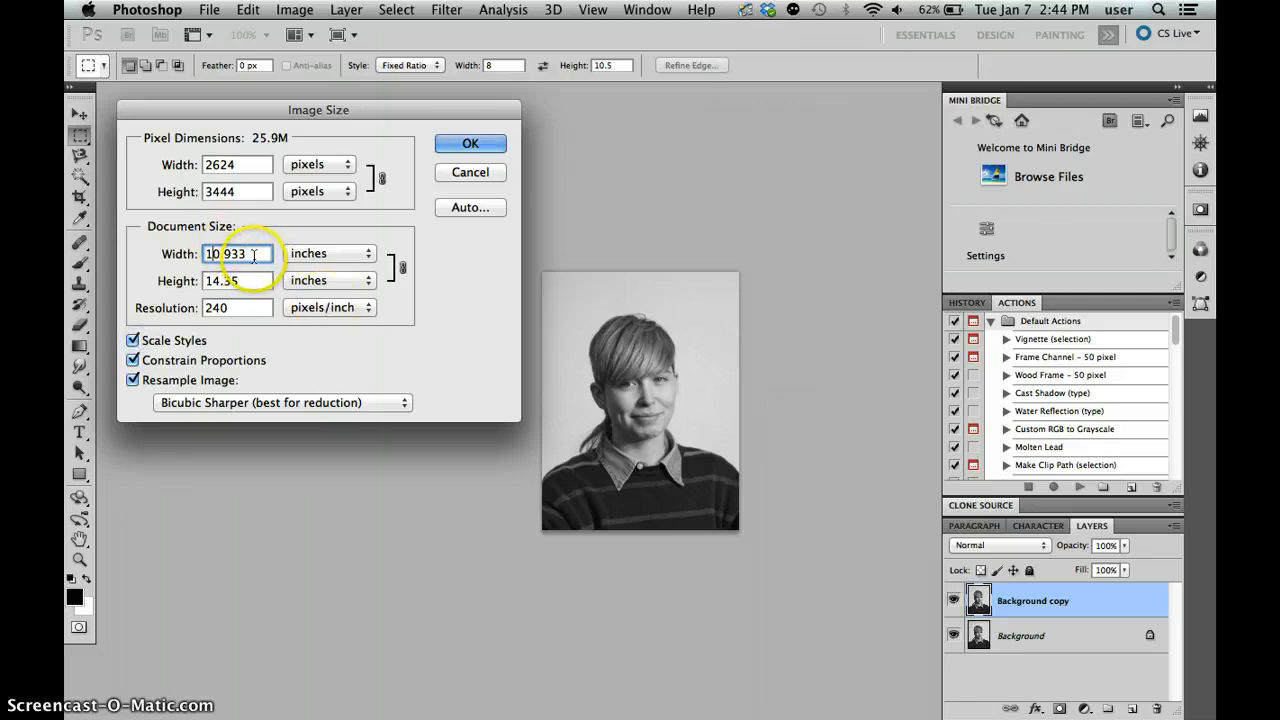
Step: Set the document width to 8 inches again, try Bicubic resampling, and return to Bicubic Sharper (best for reduction)
{"action": "left_click_drag", "start_coordinate": [257, 253], "coordinate": [123, 206]}
{"action": "type", "text": "8"}
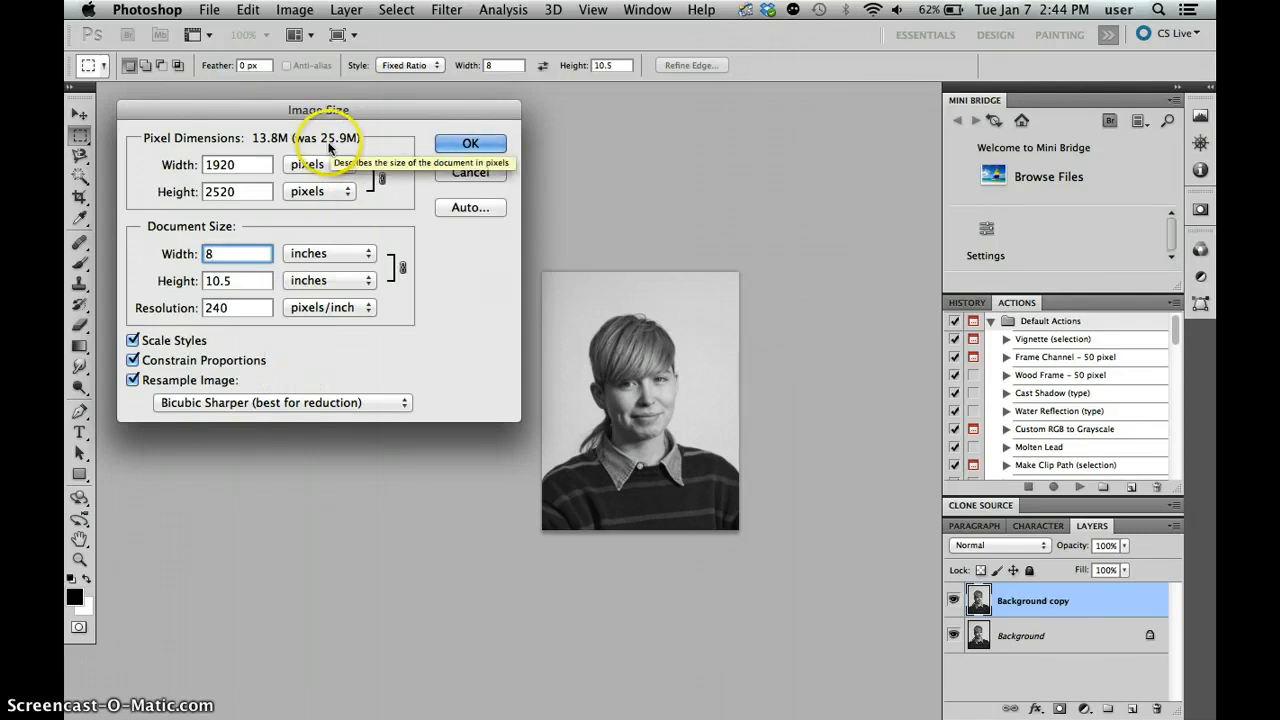
{"action": "left_click", "coordinate": [254, 403]}
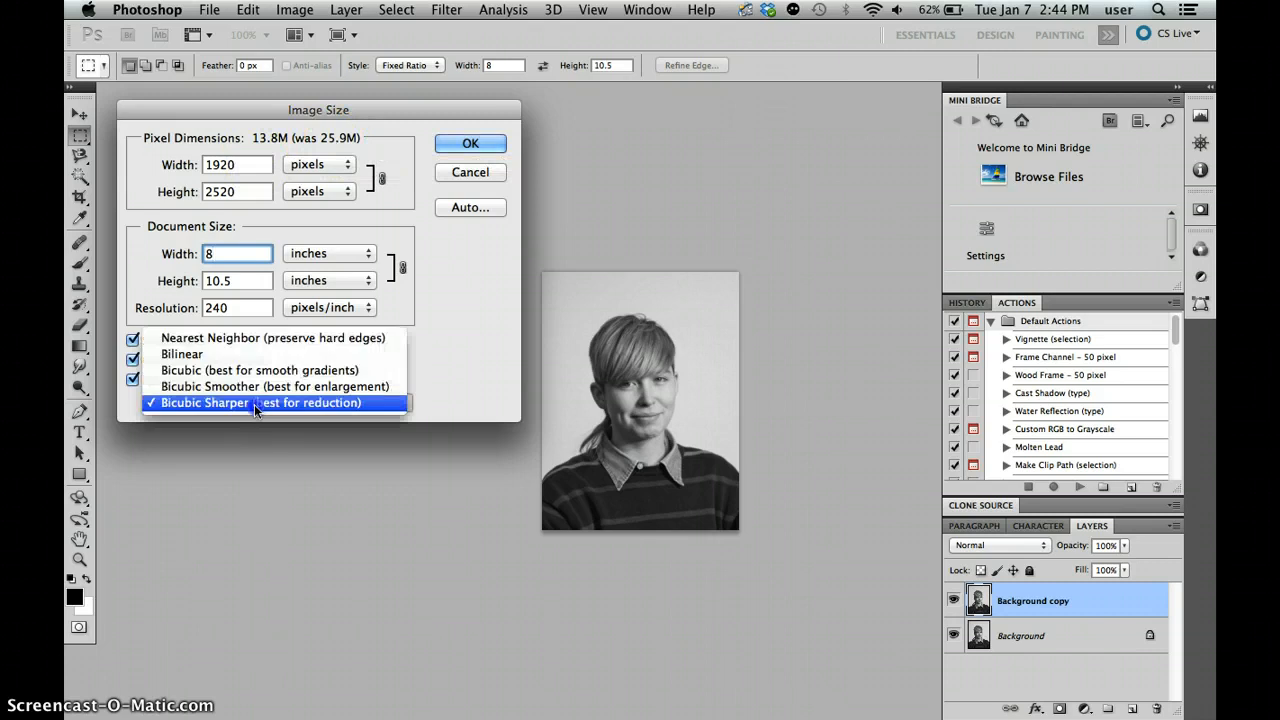
{"action": "left_click", "coordinate": [292, 373]}
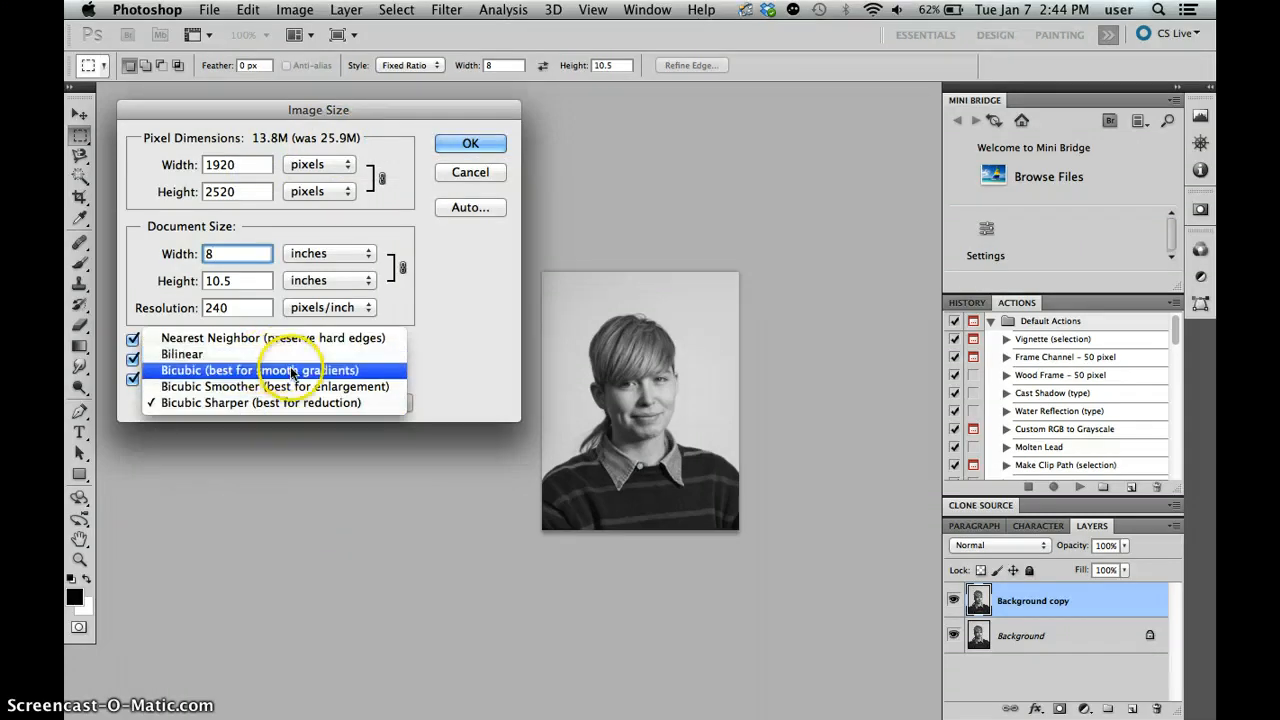
{"action": "left_click", "coordinate": [257, 405]}
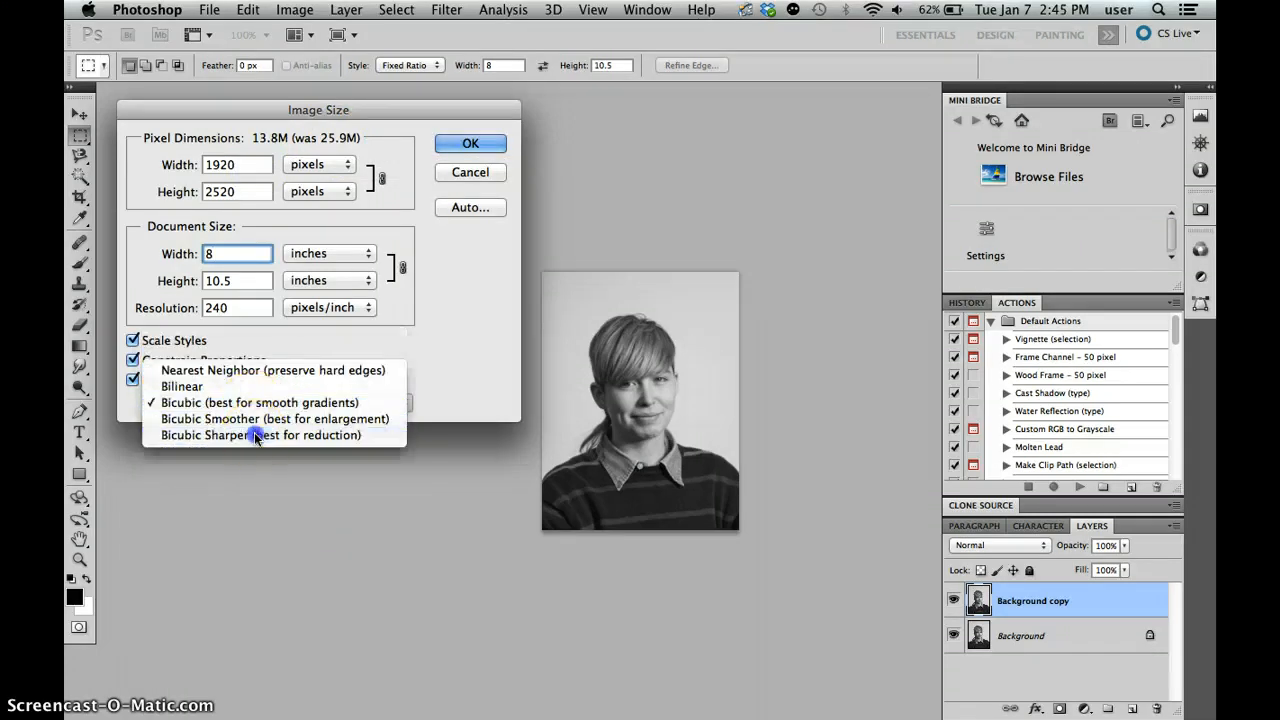
{"action": "left_click", "coordinate": [252, 448]}
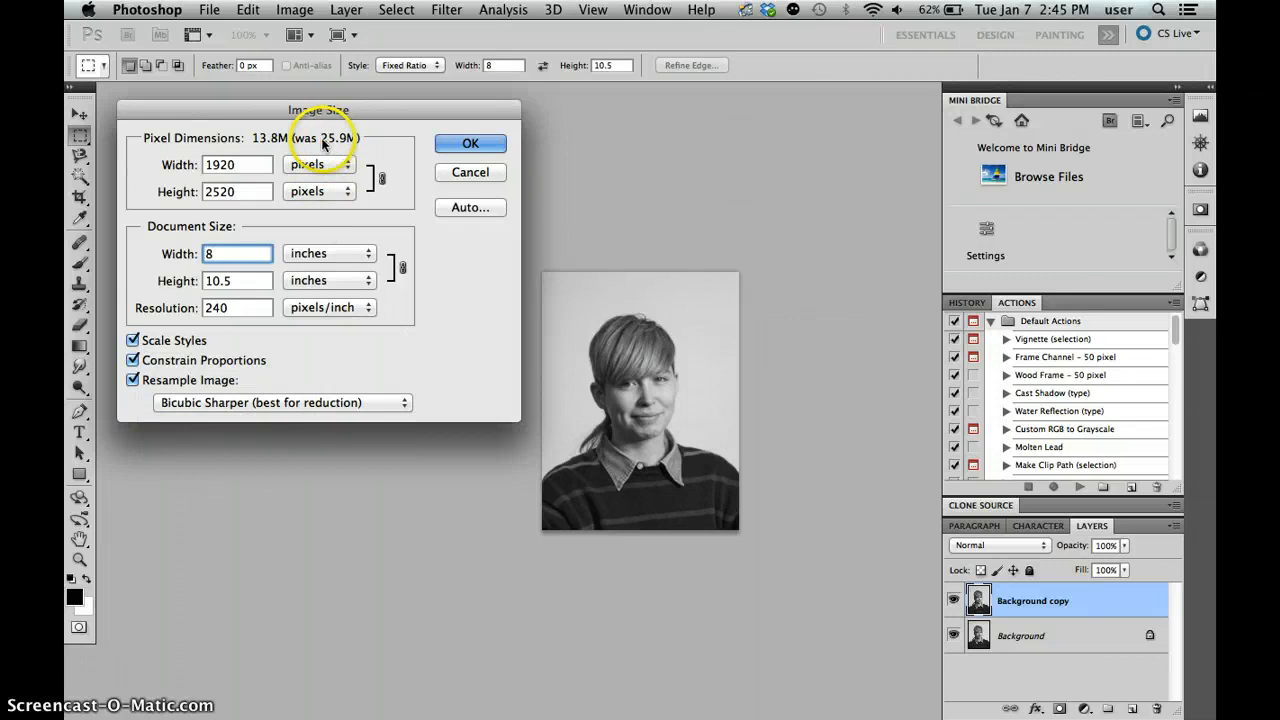
Step: Try Bicubic Smoother resampling, return to Bicubic Sharper (best for reduction), and apply the 8-inch-wide image size
{"action": "left_click", "coordinate": [266, 402]}
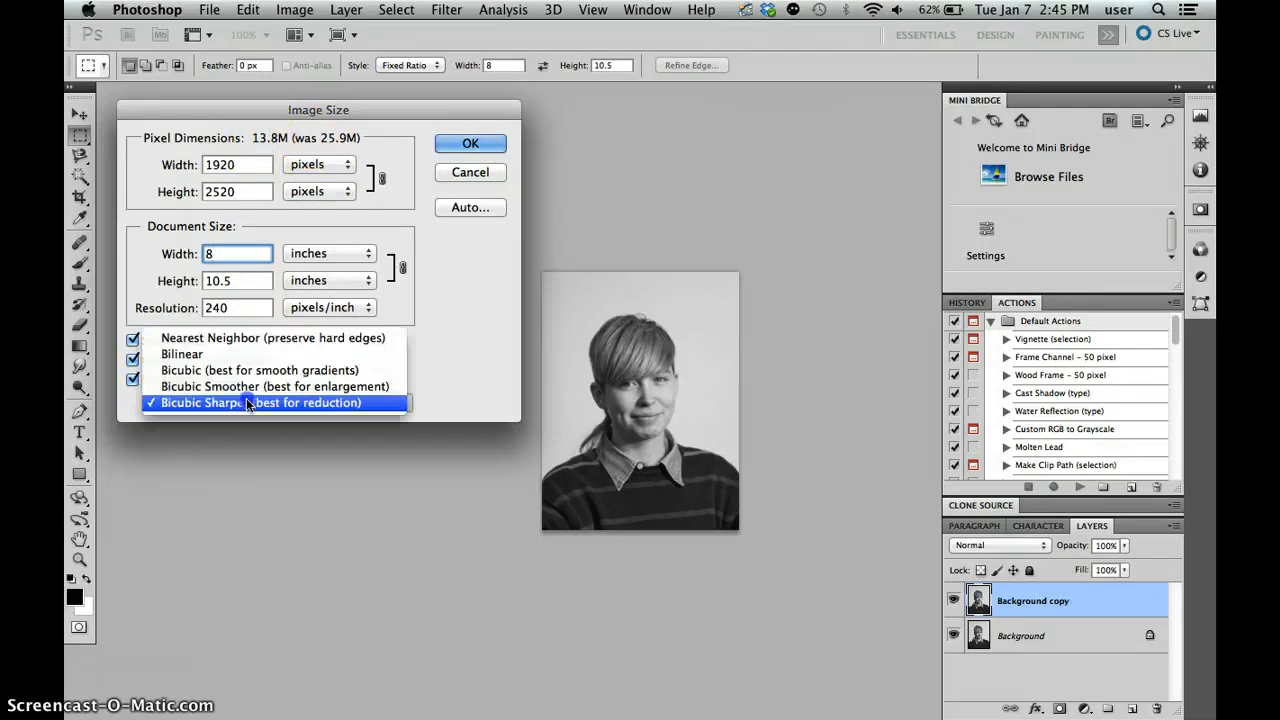
{"action": "left_click", "coordinate": [245, 386]}
{"action": "left_click", "coordinate": [243, 403]}
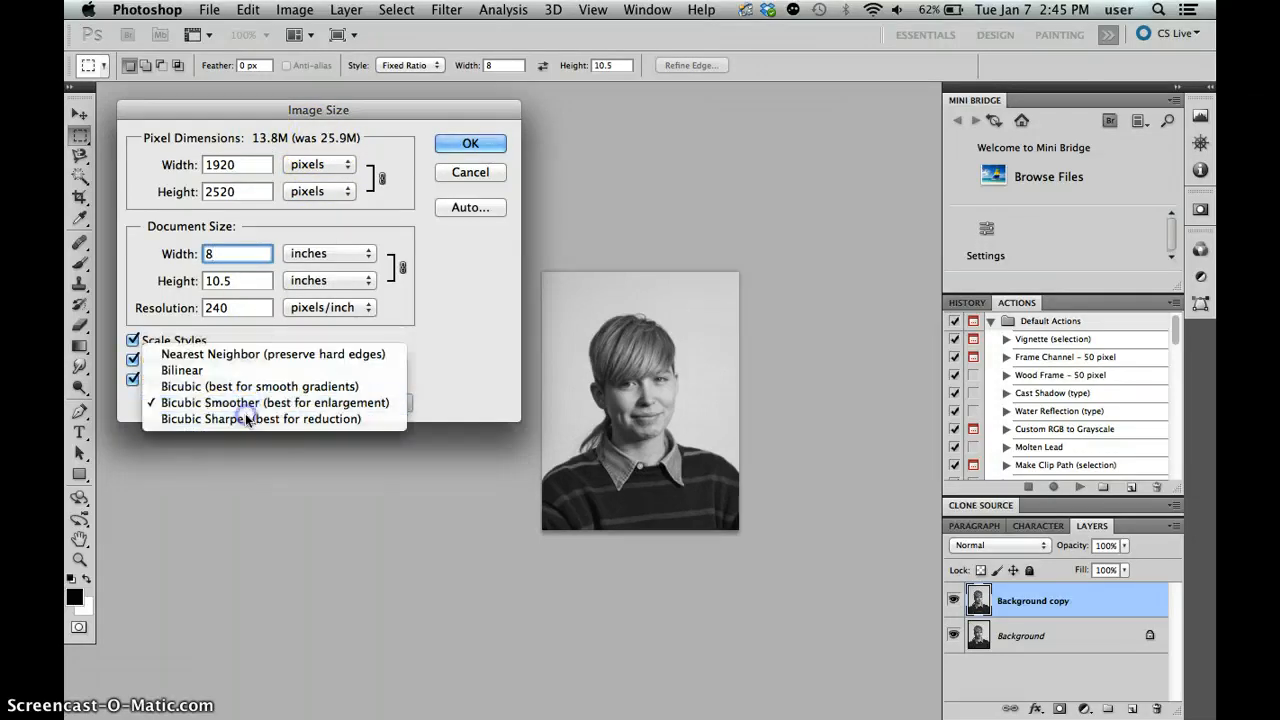
{"action": "left_click", "coordinate": [251, 423]}
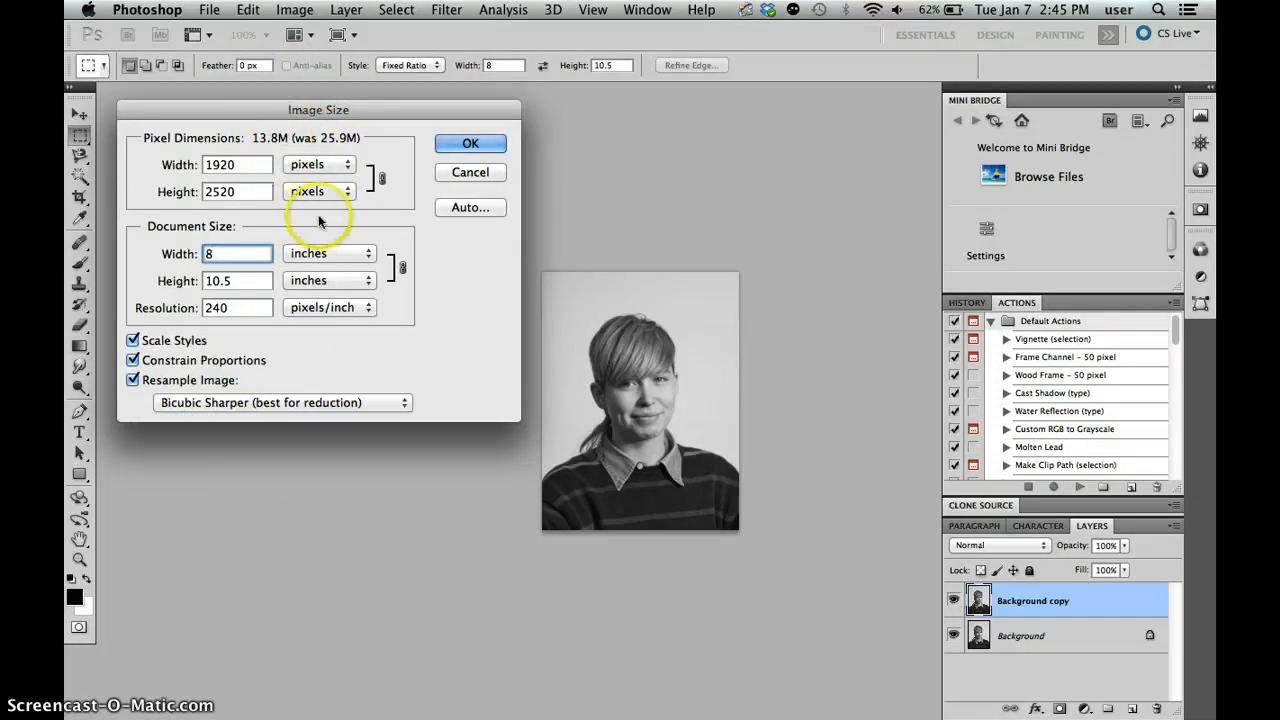
{"action": "left_click", "coordinate": [458, 145]}
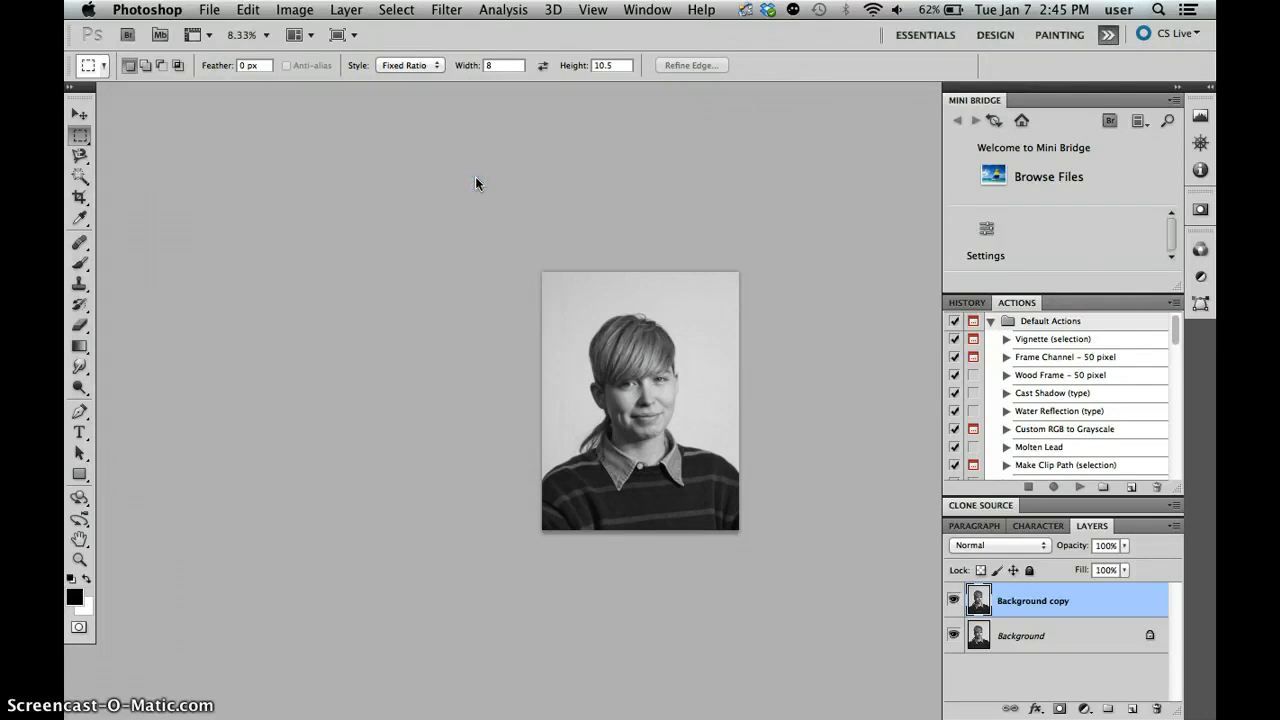
Step: Undo the resize and the crop to restore the full portrait, and clear the selection
{"action": "key", "text": "ctrl+alt+z"}
{"action": "key", "text": "ctrl+alt+z"}
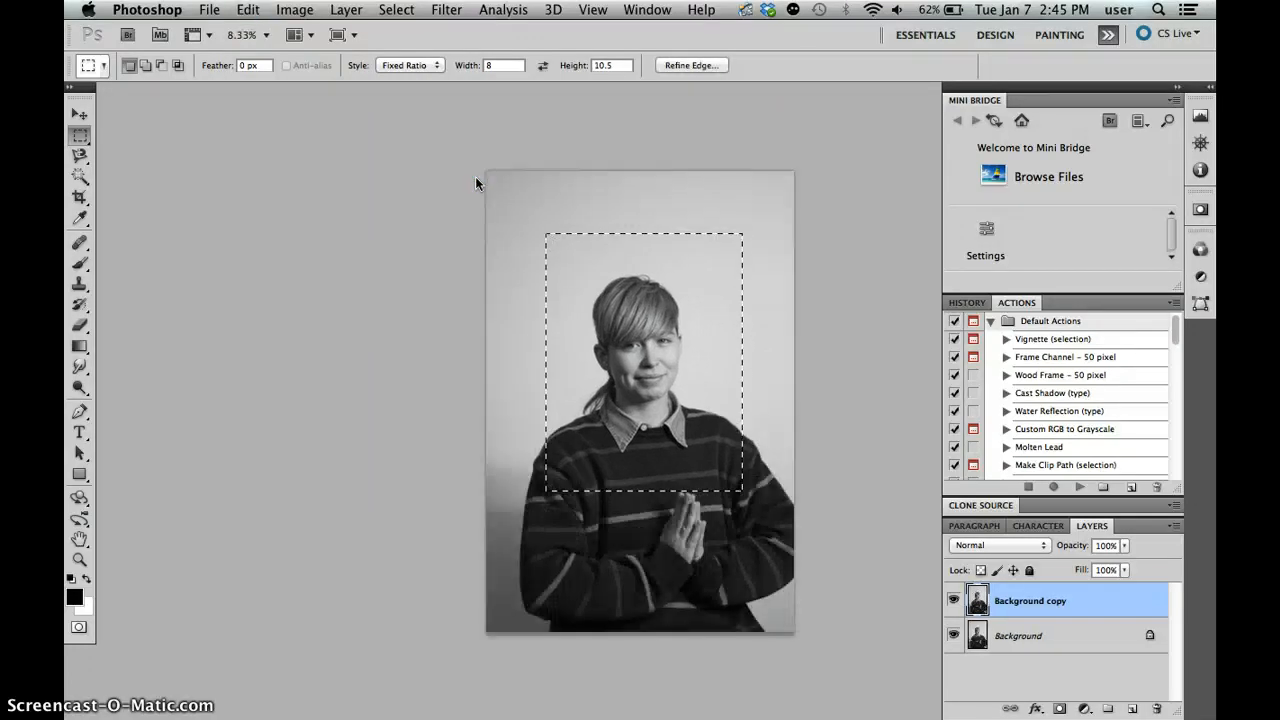
{"action": "key", "text": "ctrl+d"}
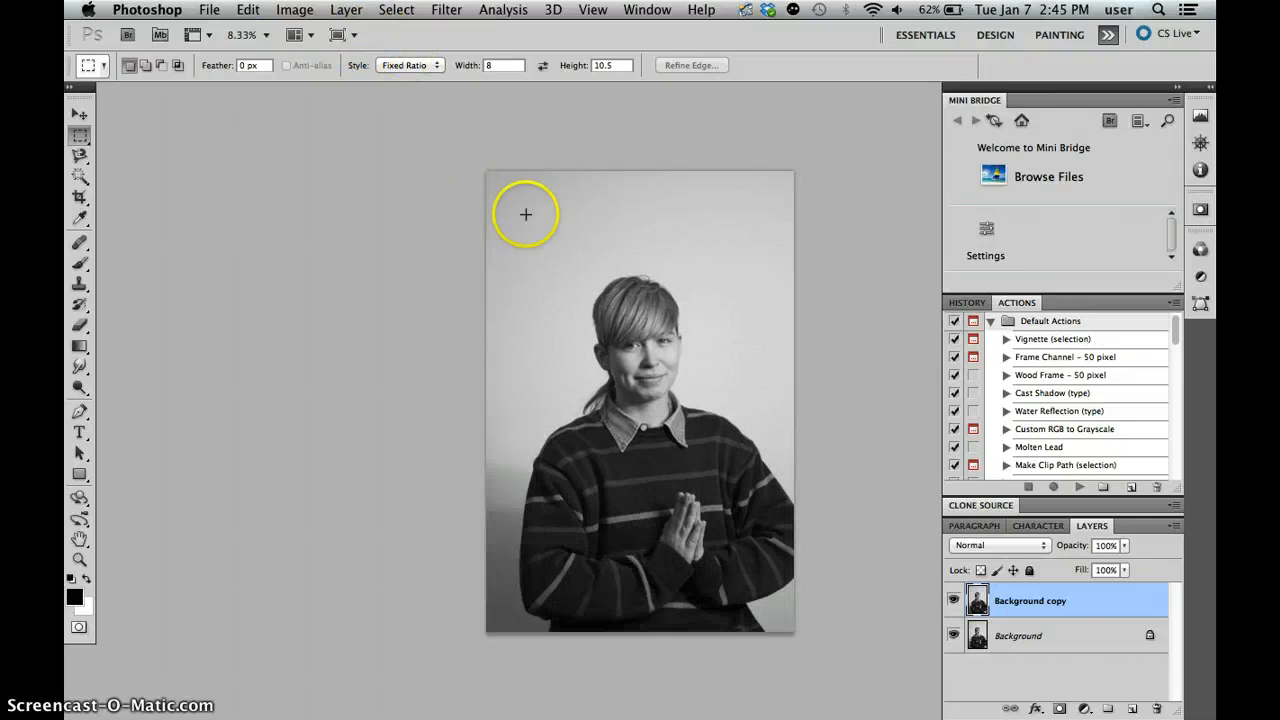
Step: Crop the image to a tighter 8 by 10.5 ratio selection around the head and shirt collar, and clear the selection
{"action": "left_click_drag", "start_coordinate": [562, 256], "coordinate": [724, 457]}
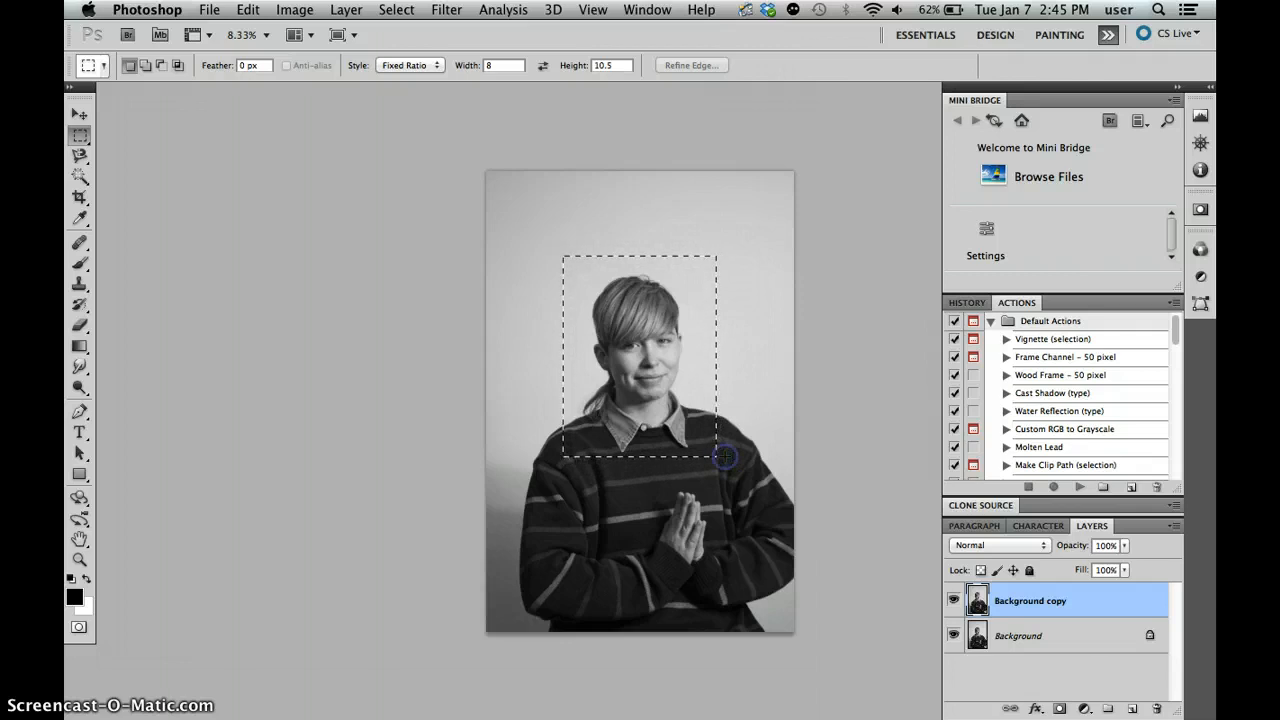
{"action": "left_click", "coordinate": [294, 9]}
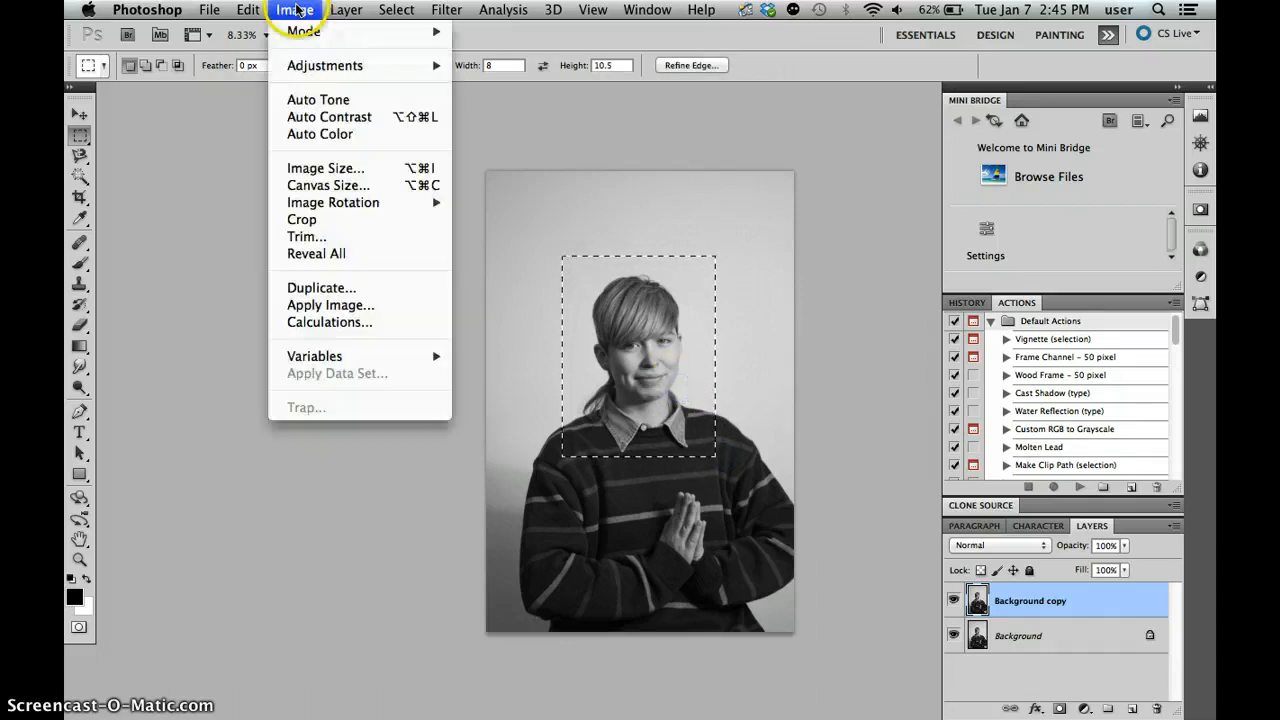
{"action": "left_click", "coordinate": [333, 219]}
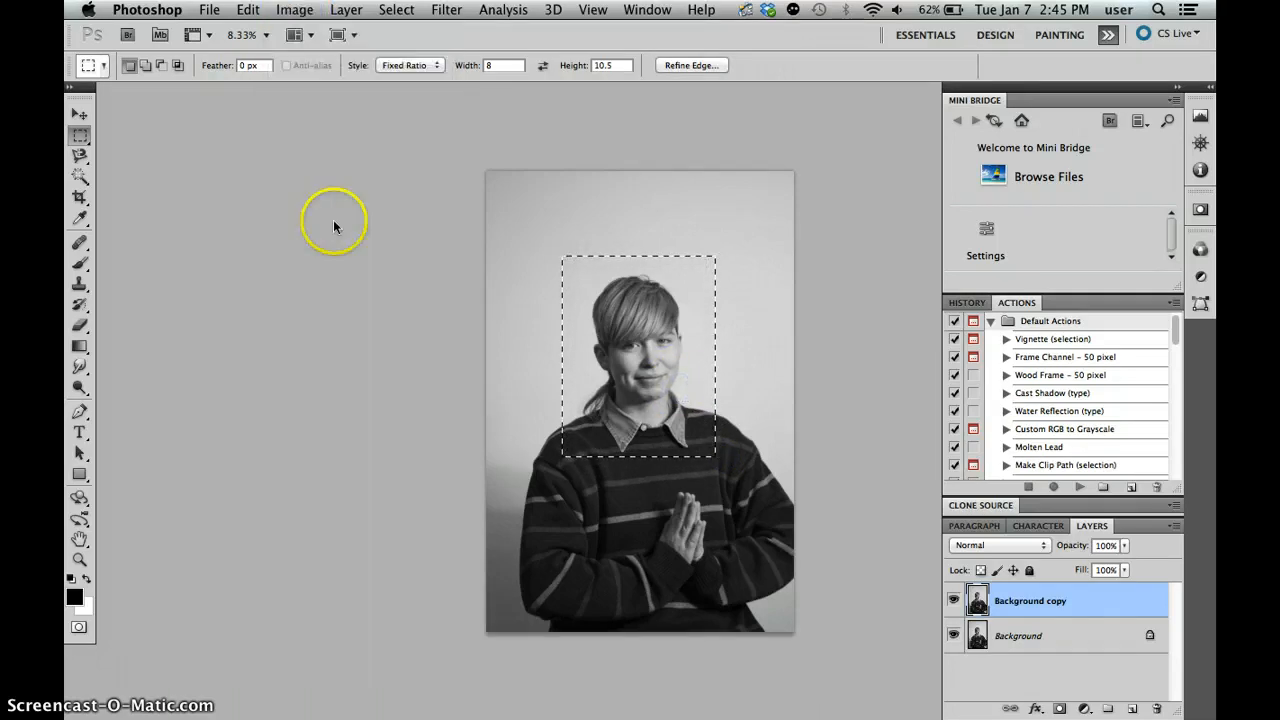
{"action": "left_click", "coordinate": [396, 9]}
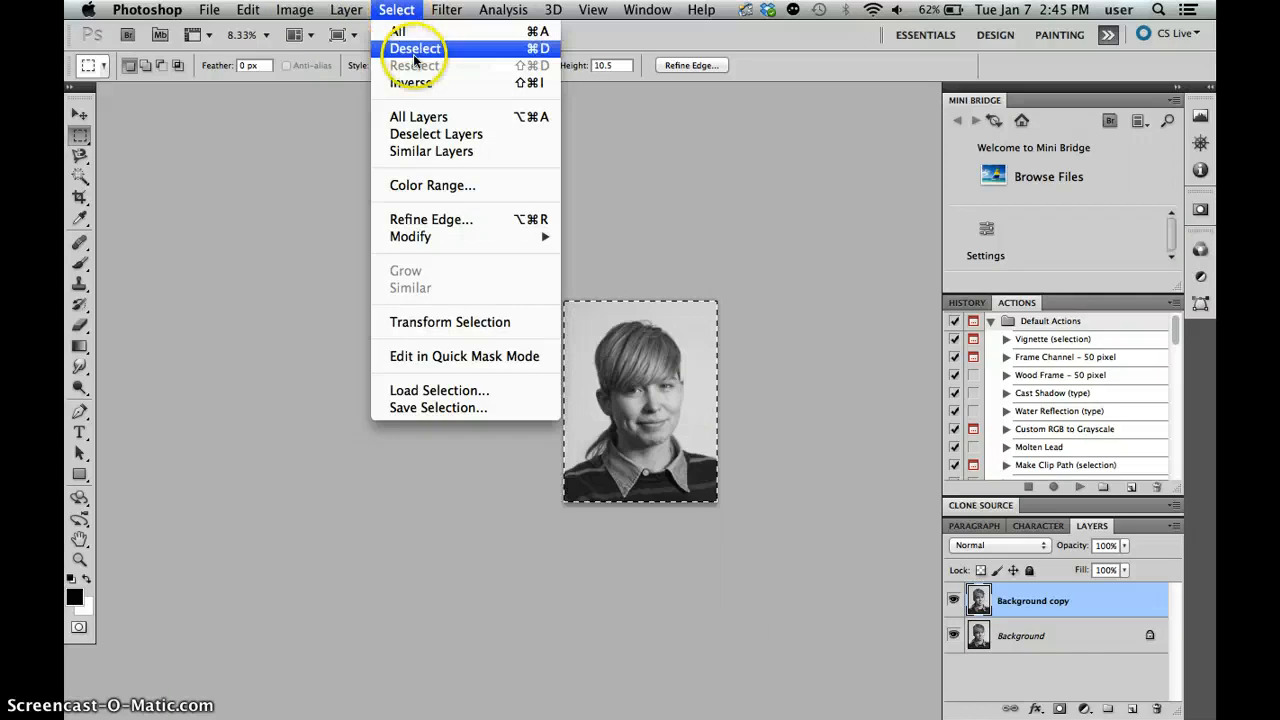
{"action": "left_click", "coordinate": [414, 49]}
Step: Resize the cropped image to a document width of 8 inches with proportions constrained and Bicubic Sharper resampling
{"action": "left_click", "coordinate": [294, 9]}
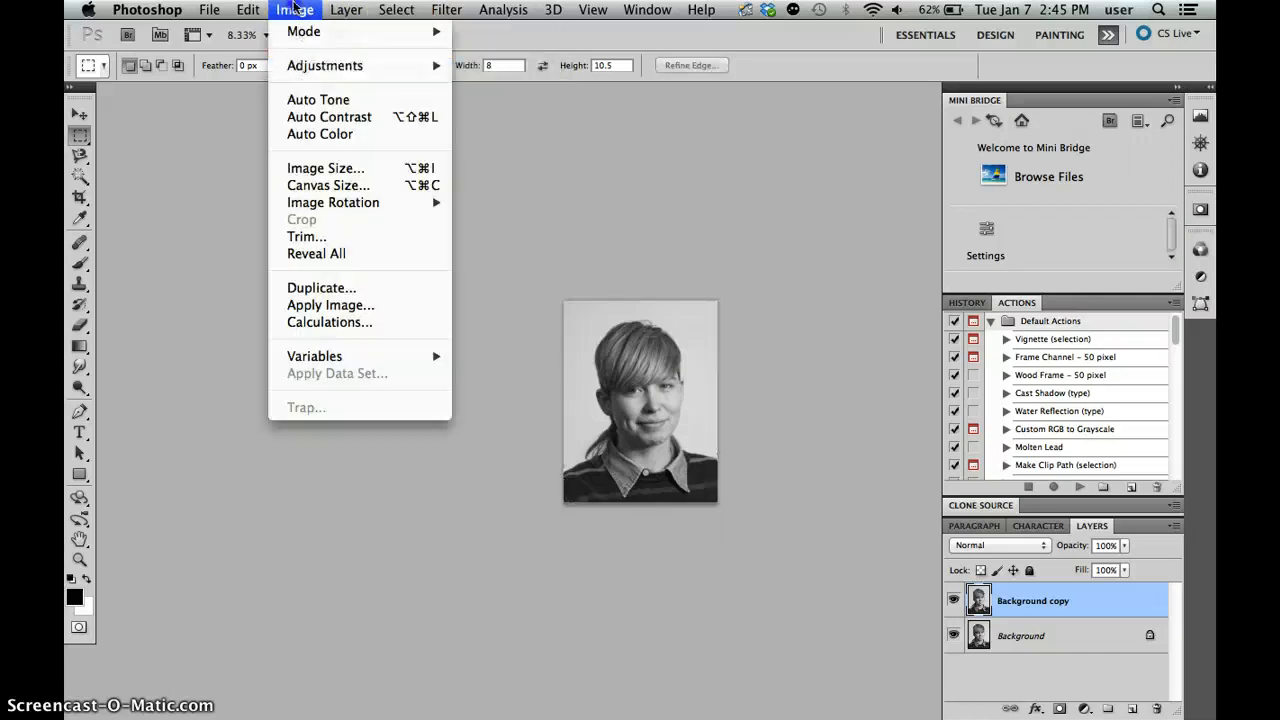
{"action": "left_click", "coordinate": [320, 169]}
{"action": "double_click", "coordinate": [243, 252]}
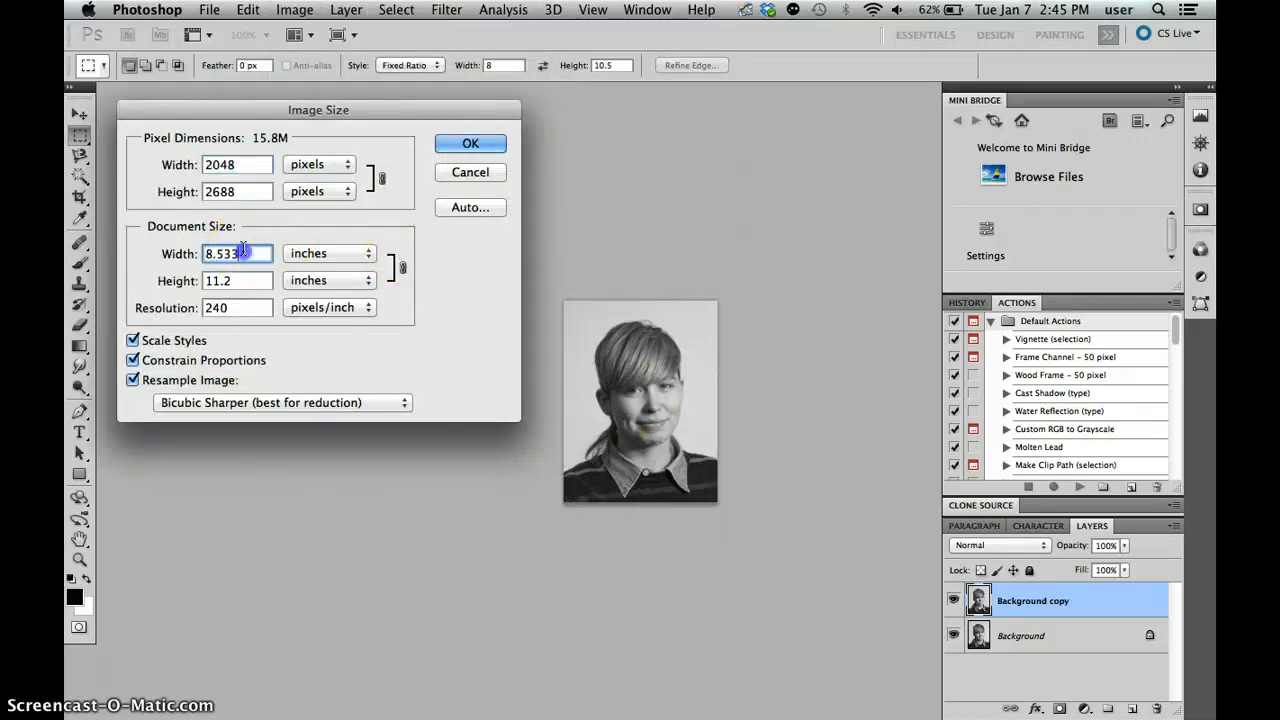
{"action": "type", "text": "8"}
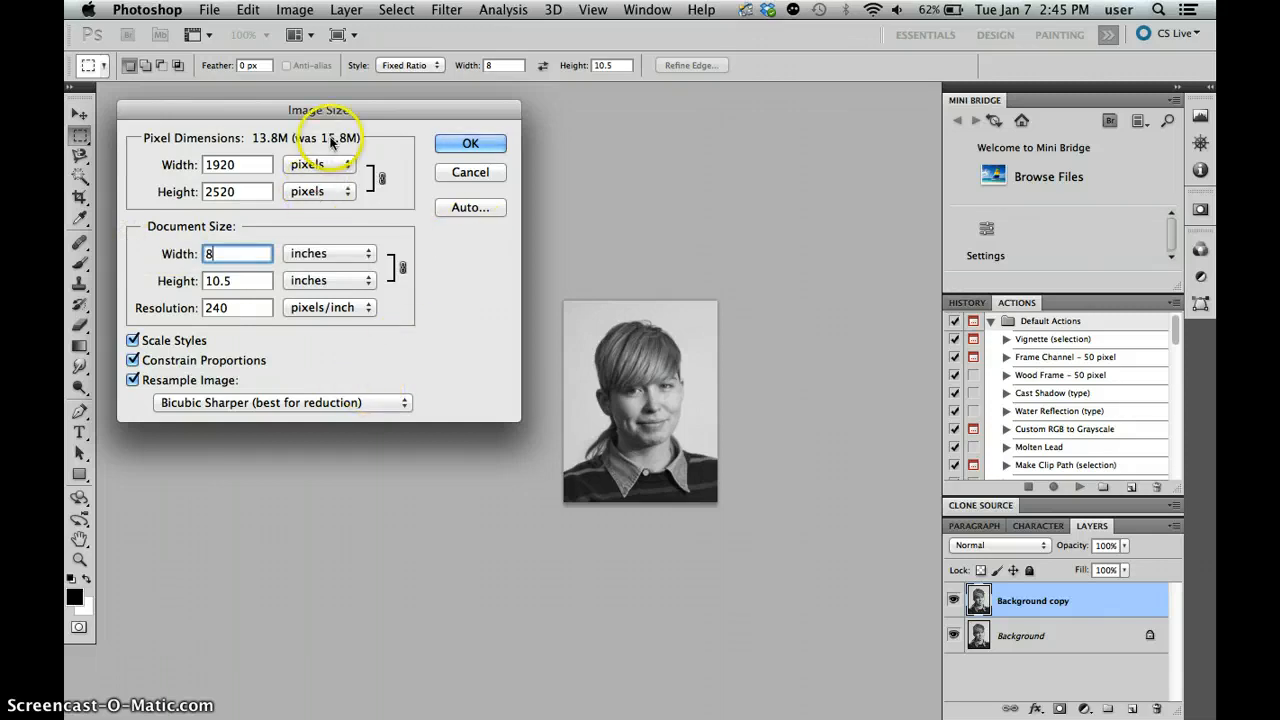
{"action": "left_click", "coordinate": [468, 144]}
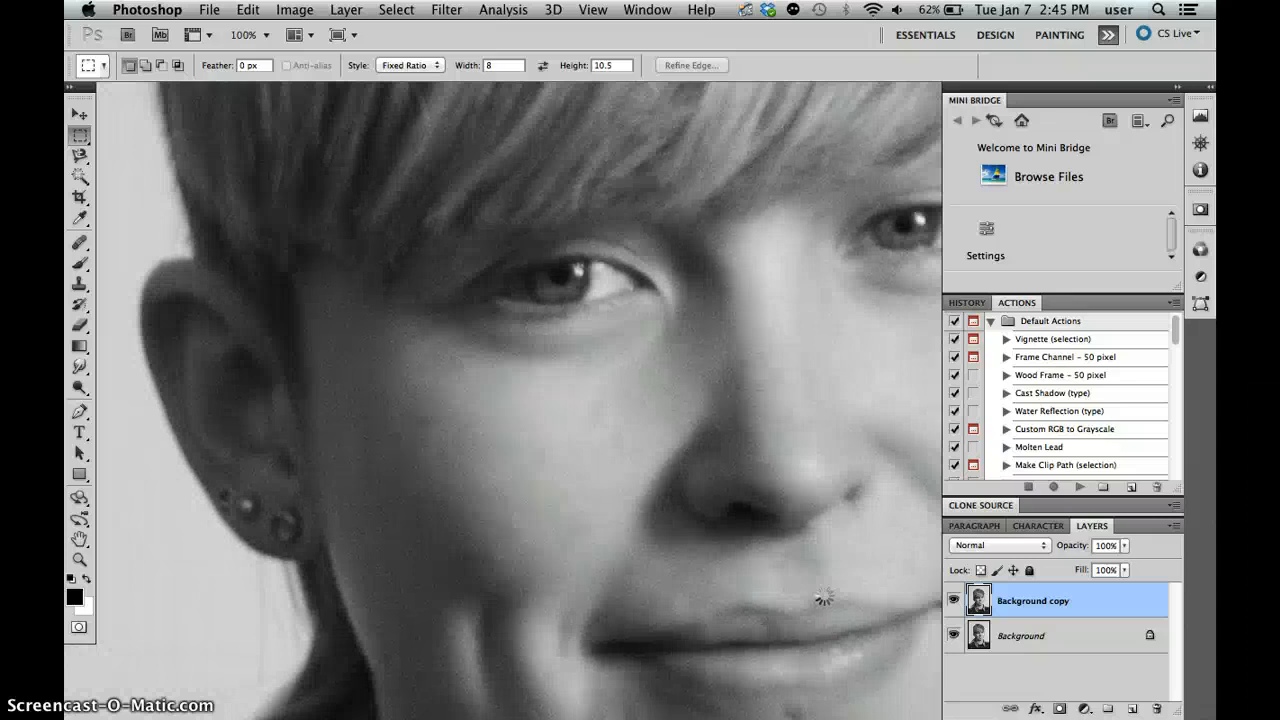
Step: Examine the face, skin, collar and hair at 100% and 50% for blemishes and stray details
{"action": "scroll", "coordinate": [823, 597], "scroll_direction": "down", "scroll_amount": 5}
{"action": "scroll", "coordinate": [823, 597], "scroll_direction": "up", "scroll_amount": 10}
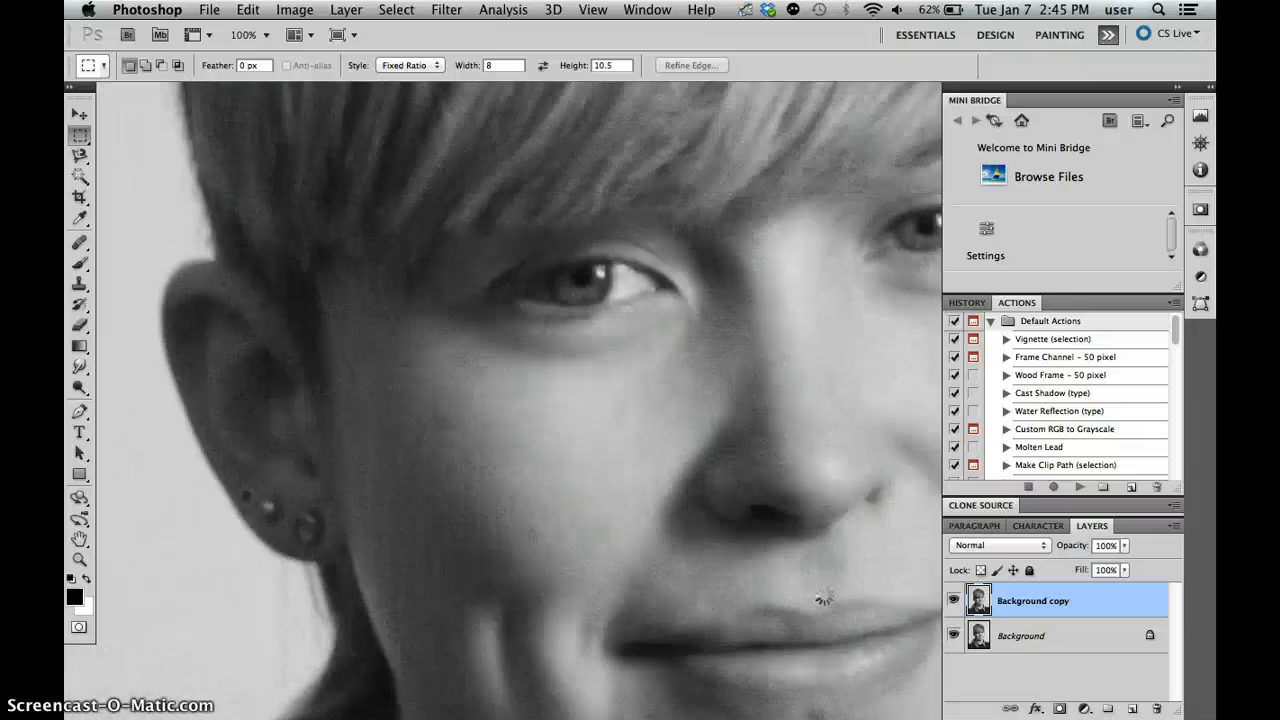
{"action": "scroll", "coordinate": [823, 597], "scroll_direction": "up", "scroll_amount": 4}
{"action": "scroll", "coordinate": [823, 597], "scroll_direction": "down", "scroll_amount": 10}
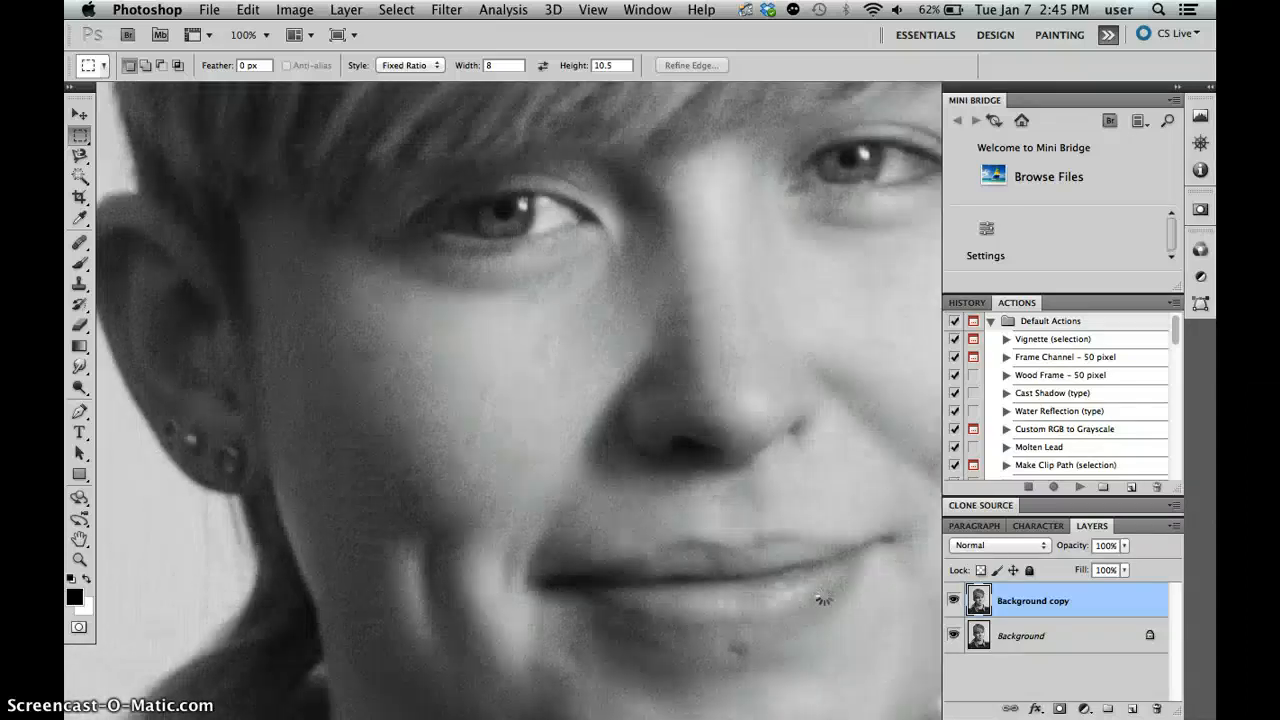
{"action": "scroll", "coordinate": [823, 597], "scroll_direction": "right", "scroll_amount": 3}
{"action": "scroll", "coordinate": [823, 597], "scroll_direction": "down", "scroll_amount": 10}
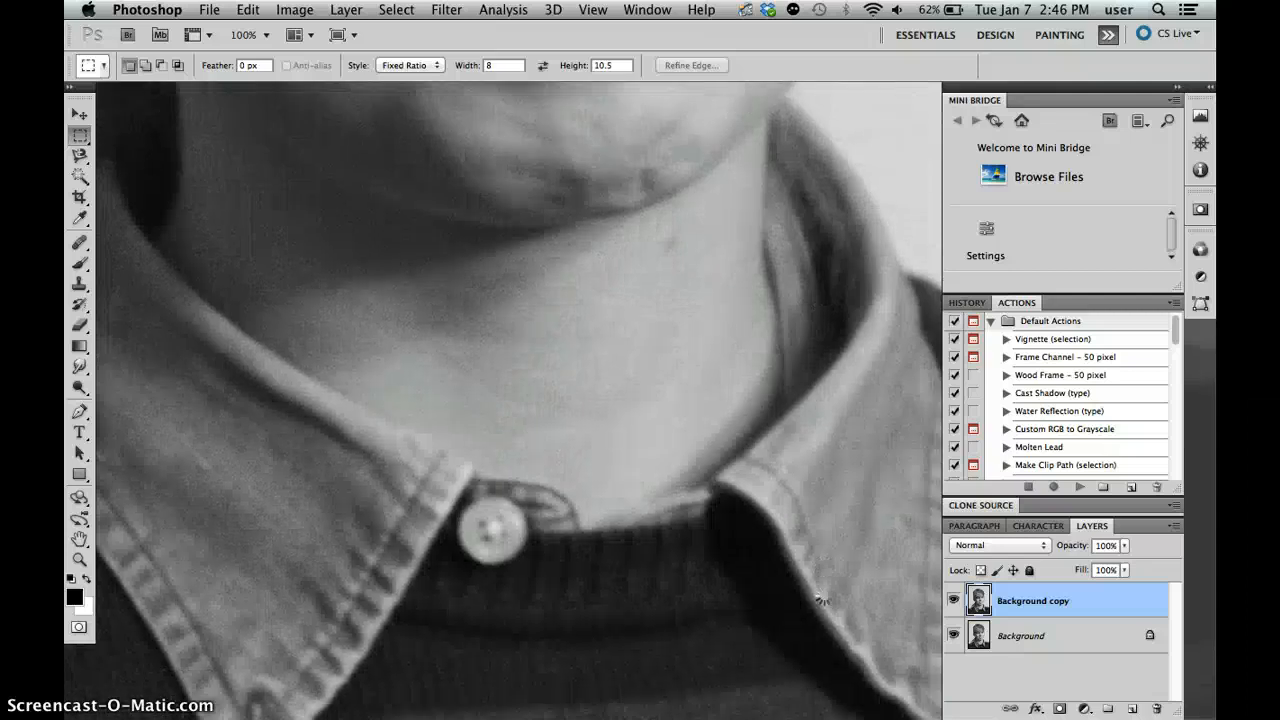
{"action": "scroll", "coordinate": [823, 597], "scroll_direction": "up", "scroll_amount": 10}
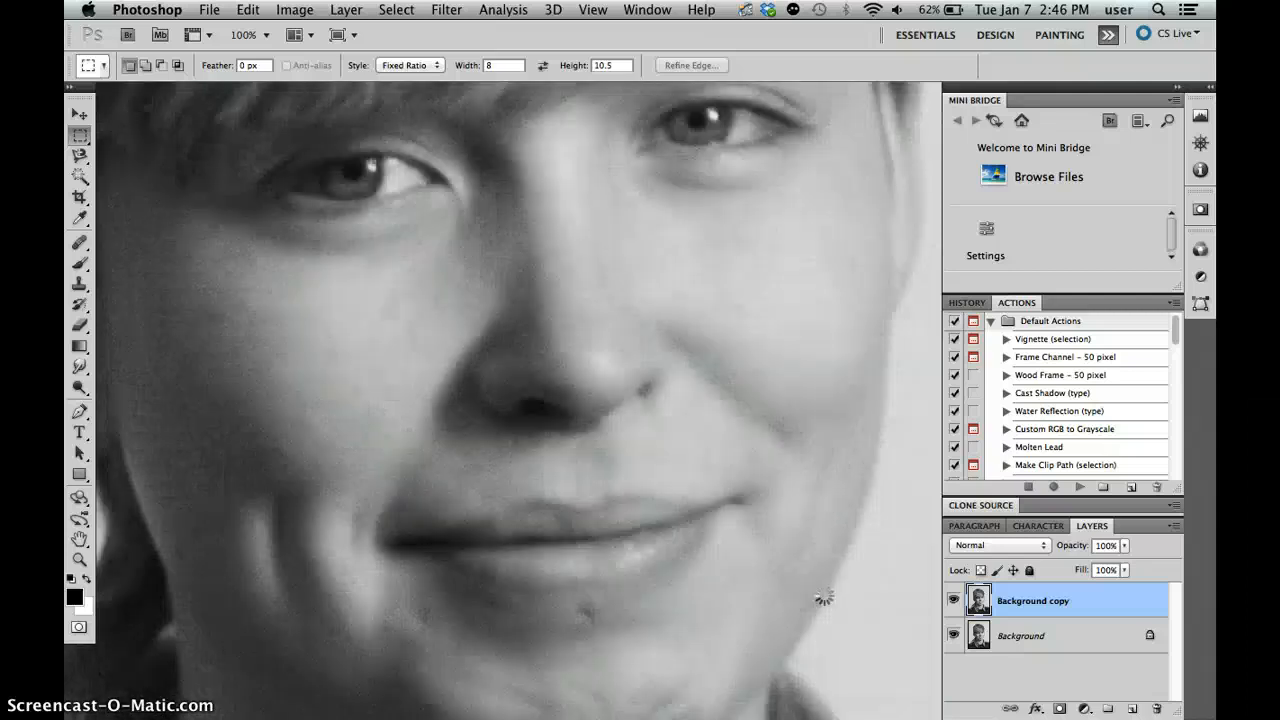
{"action": "key", "text": "super+minus"}
{"action": "key", "text": "super+minus"}
{"action": "scroll", "coordinate": [543, 561], "scroll_direction": "up", "scroll_amount": 10}
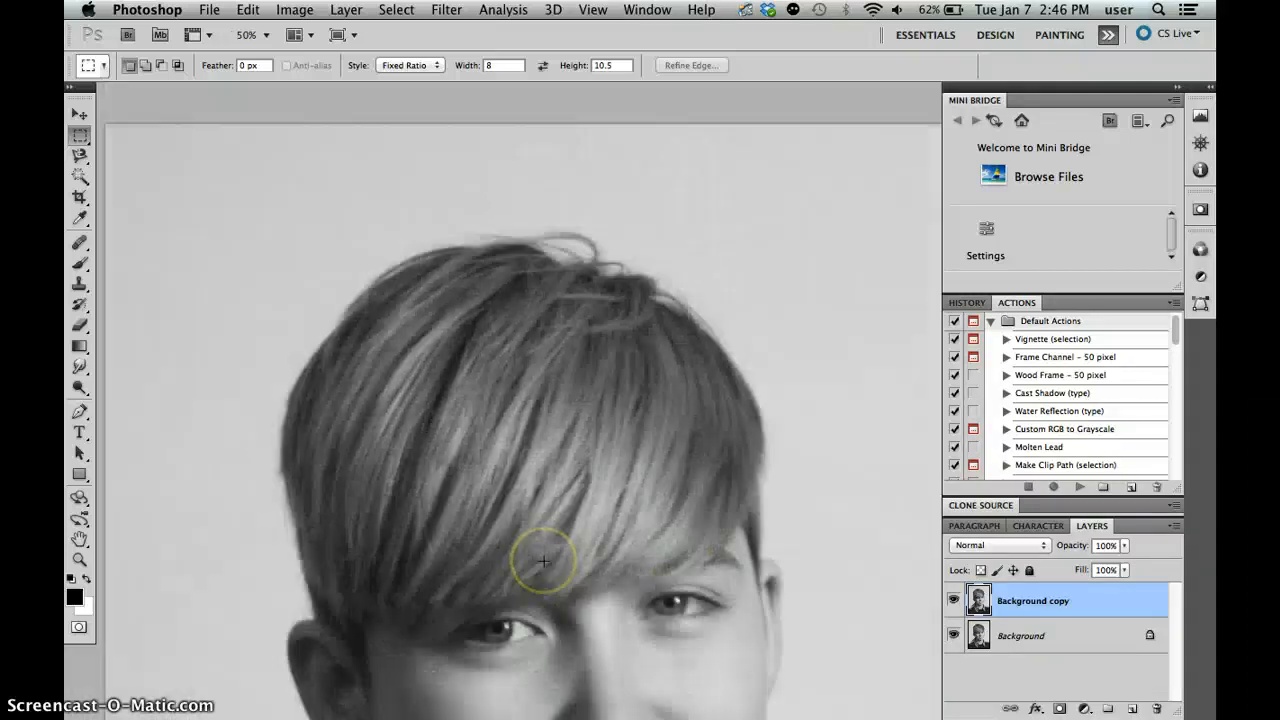
{"action": "scroll", "coordinate": [543, 561], "scroll_direction": "down", "scroll_amount": 10}
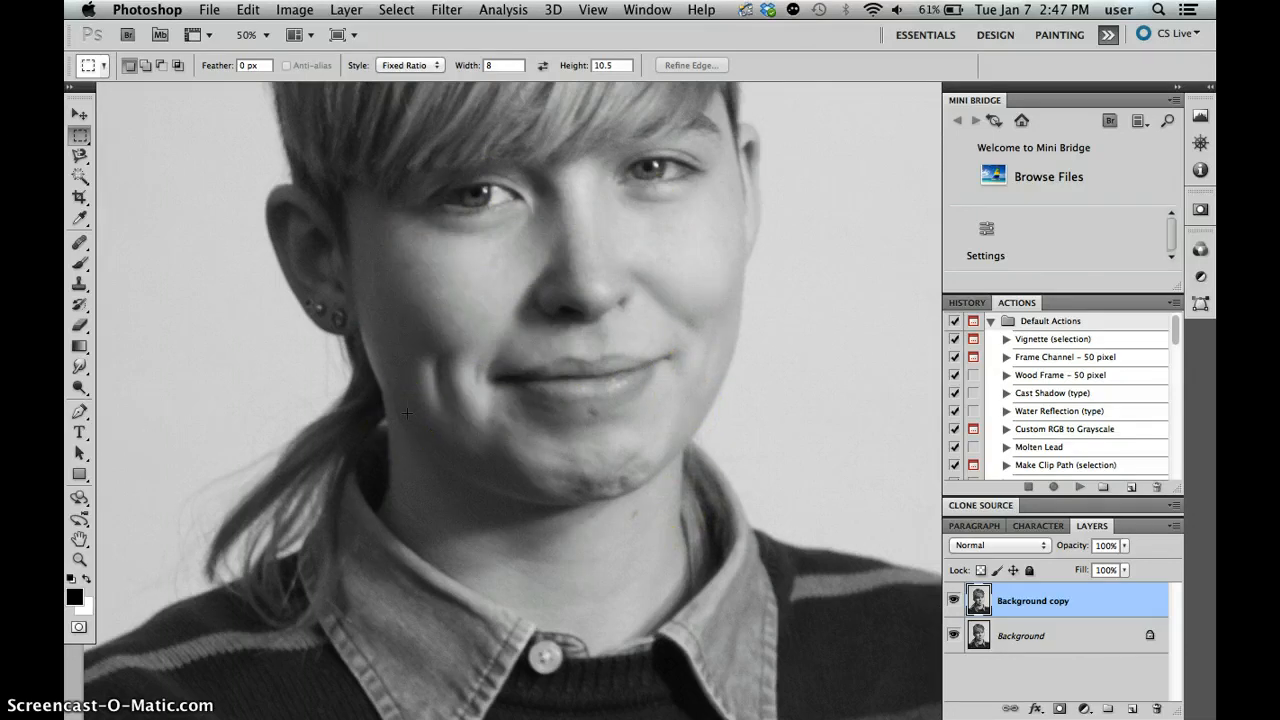
Step: Heal a spot on the cheek below the eye with the Spot Healing Brush in Content-Aware mode at 100% view
{"action": "key", "text": "super+equal"}
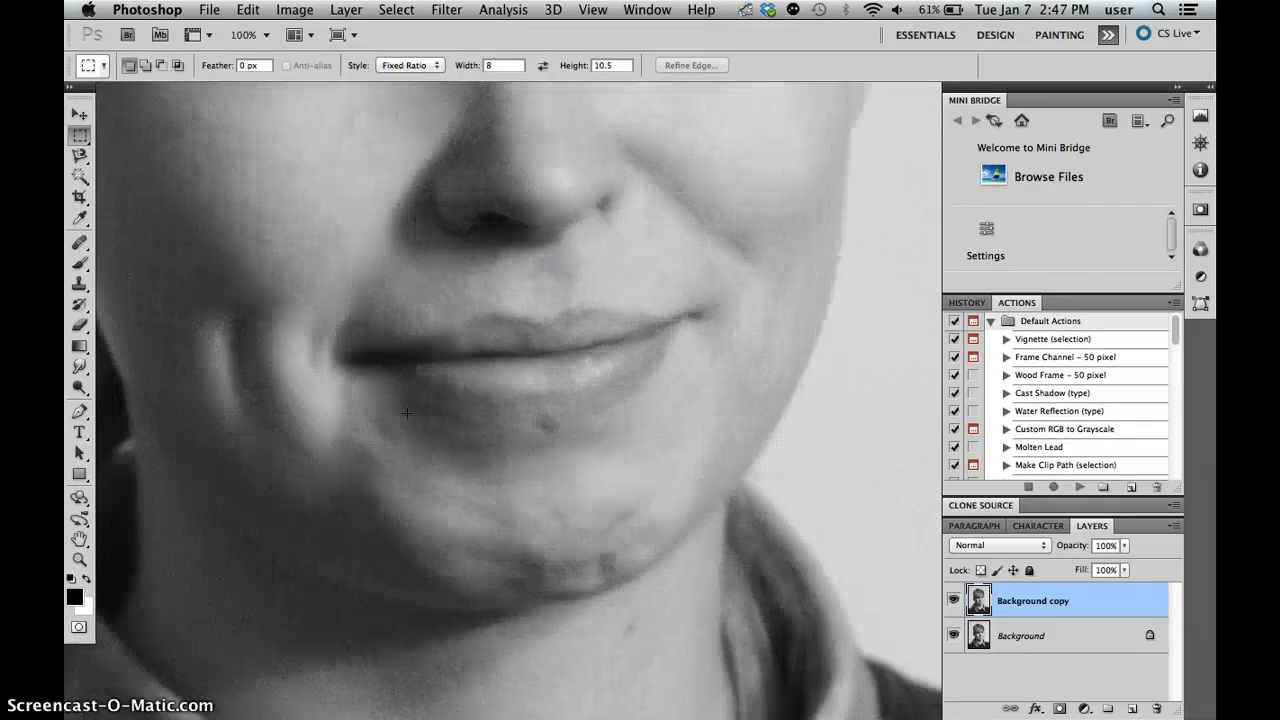
{"action": "scroll", "coordinate": [406, 413], "scroll_direction": "up", "scroll_amount": 8}
{"action": "left_click", "coordinate": [79, 243]}
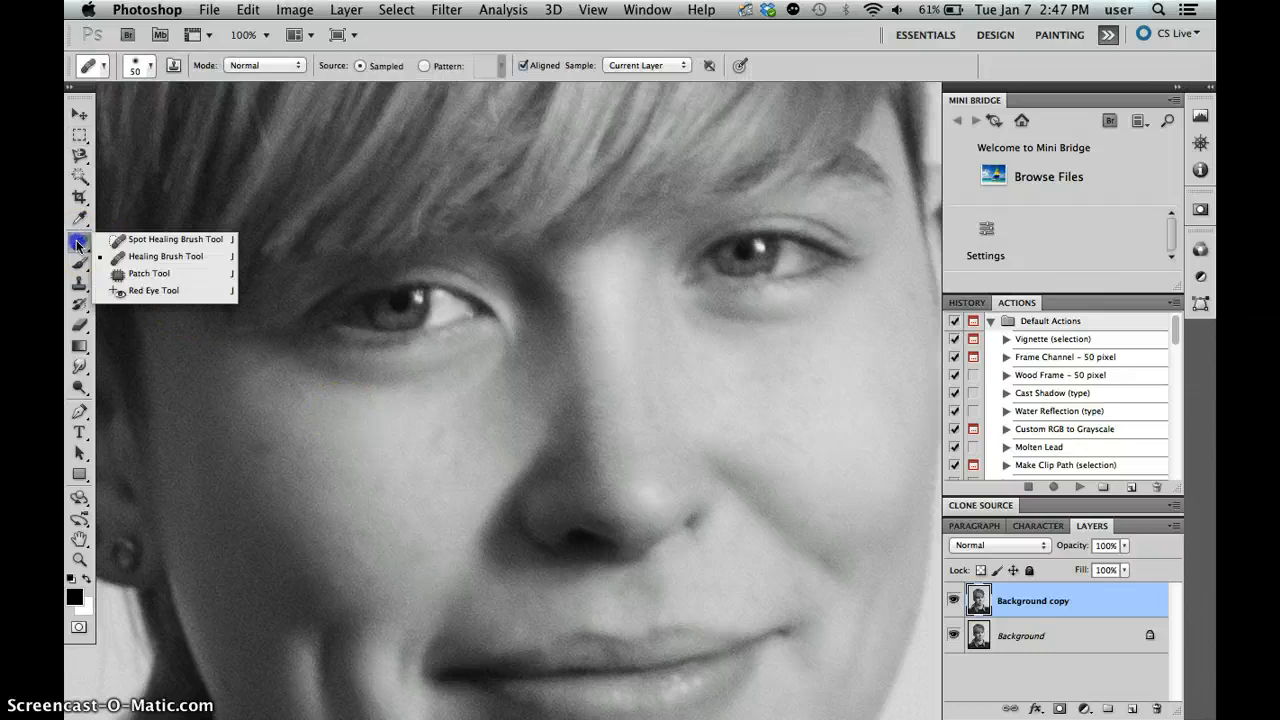
{"action": "left_click", "coordinate": [163, 240]}
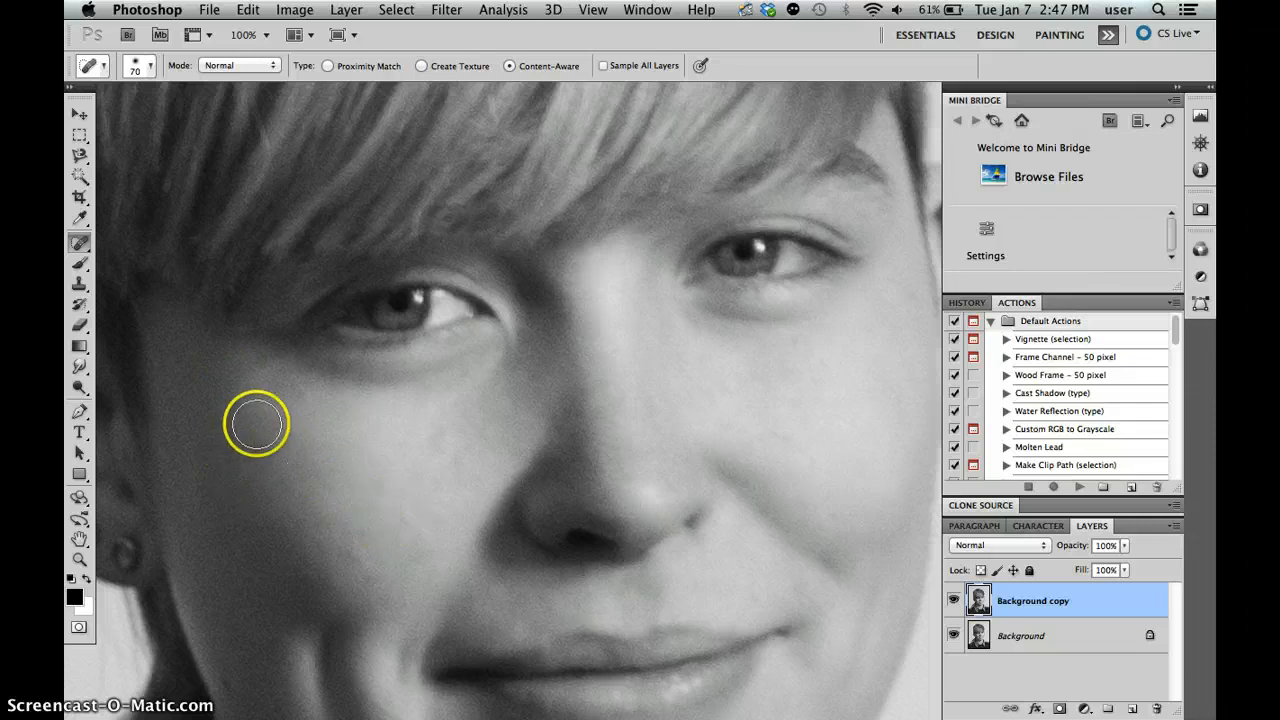
{"action": "left_click", "coordinate": [257, 449]}
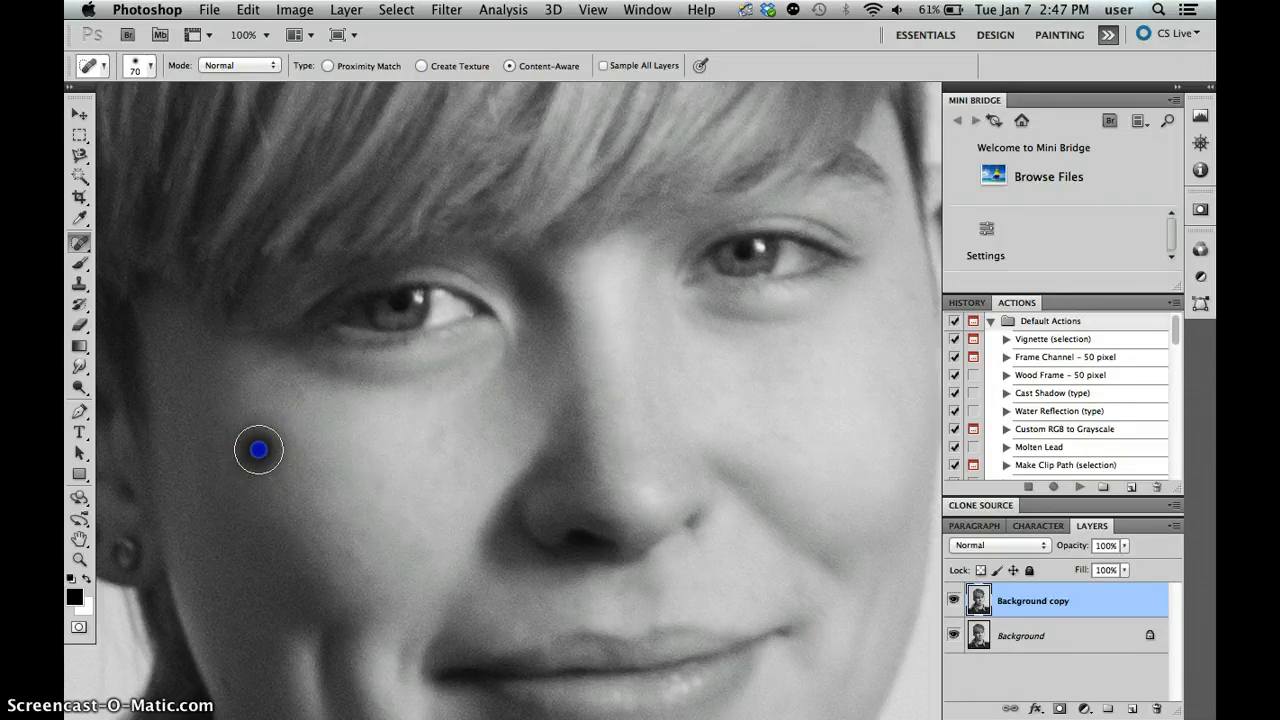
Step: Retouch the small mark just below the lower lip with the Spot Healing Brush
{"action": "mouse_move", "coordinate": [355, 698]}
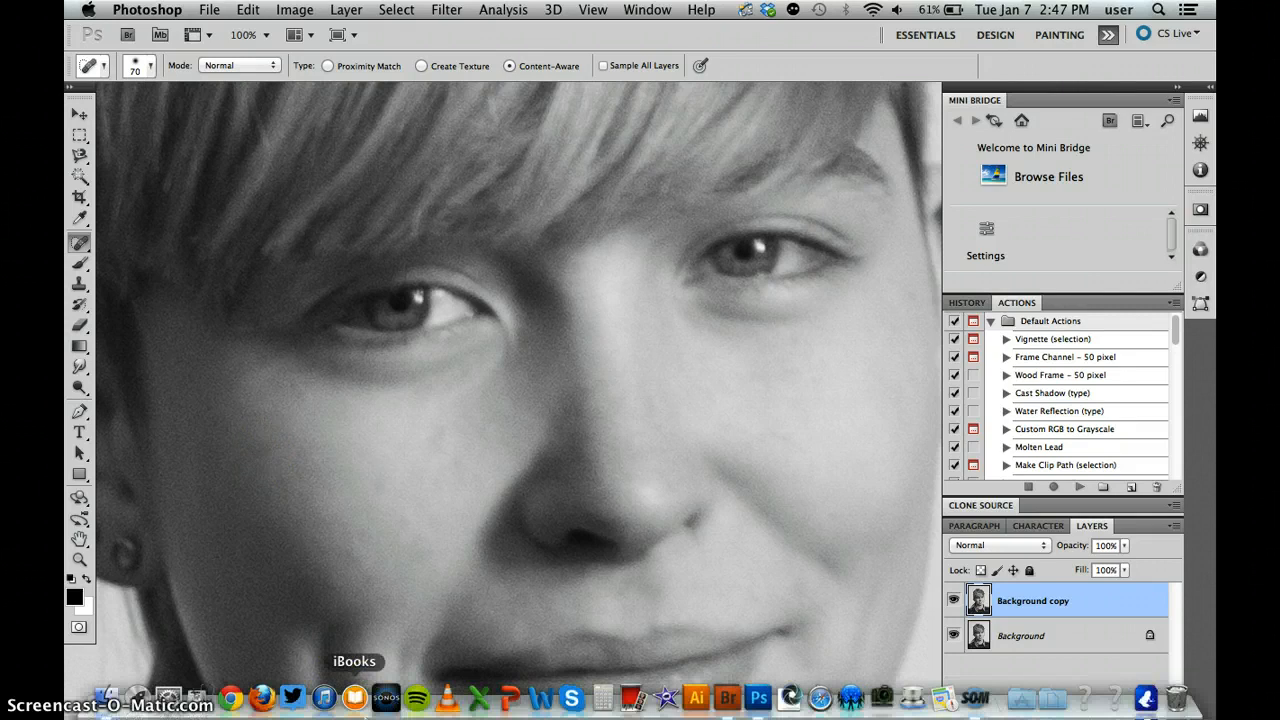
{"action": "scroll", "coordinate": [460, 509], "scroll_direction": "down", "scroll_amount": 10}
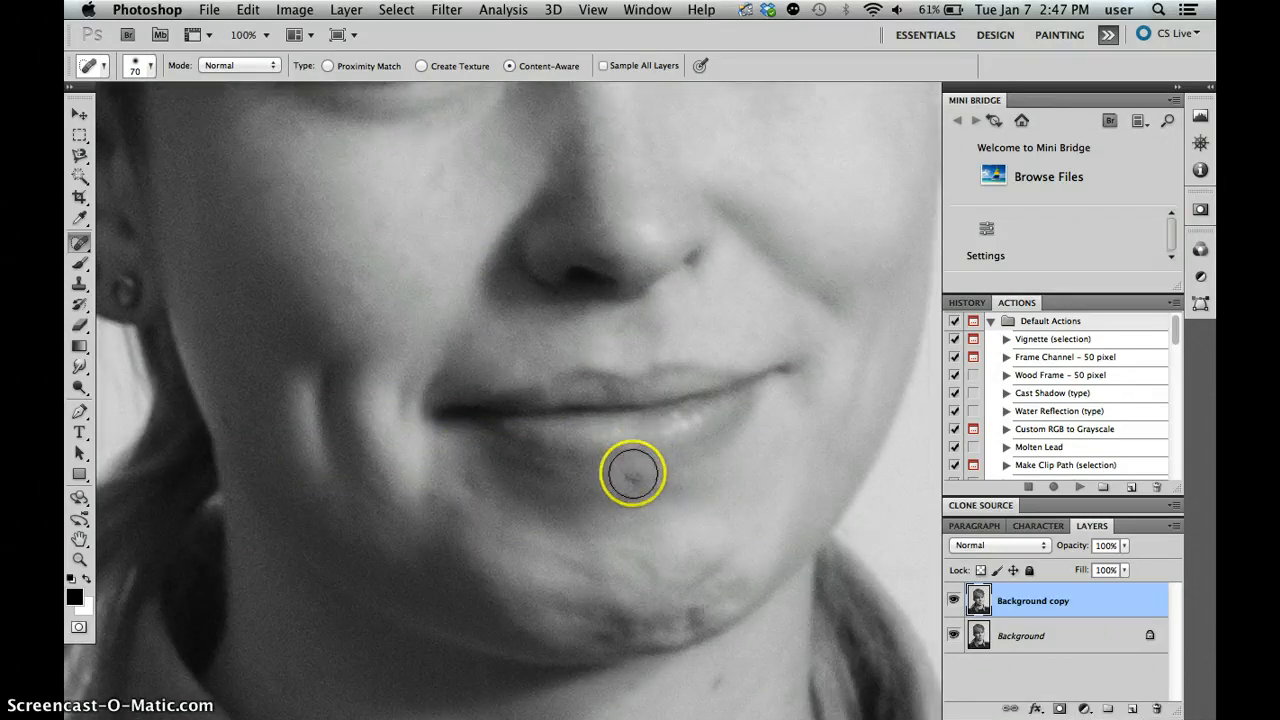
{"action": "left_click_drag", "start_coordinate": [633, 472], "coordinate": [627, 477]}
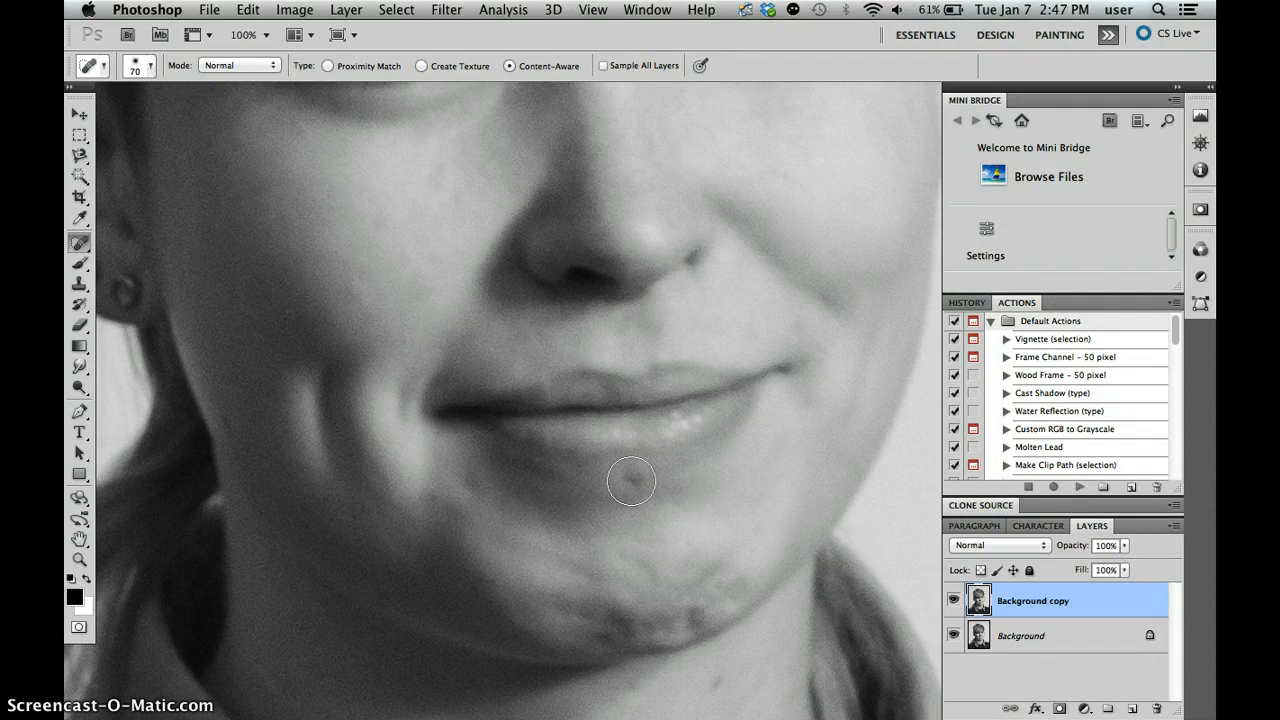
{"action": "left_click", "coordinate": [631, 482]}
Step: Try to heal the small mark on the neck below the jaw with the Spot Healing Brush, and undo that retouch
{"action": "scroll", "coordinate": [854, 558], "scroll_direction": "down", "scroll_amount": 3}
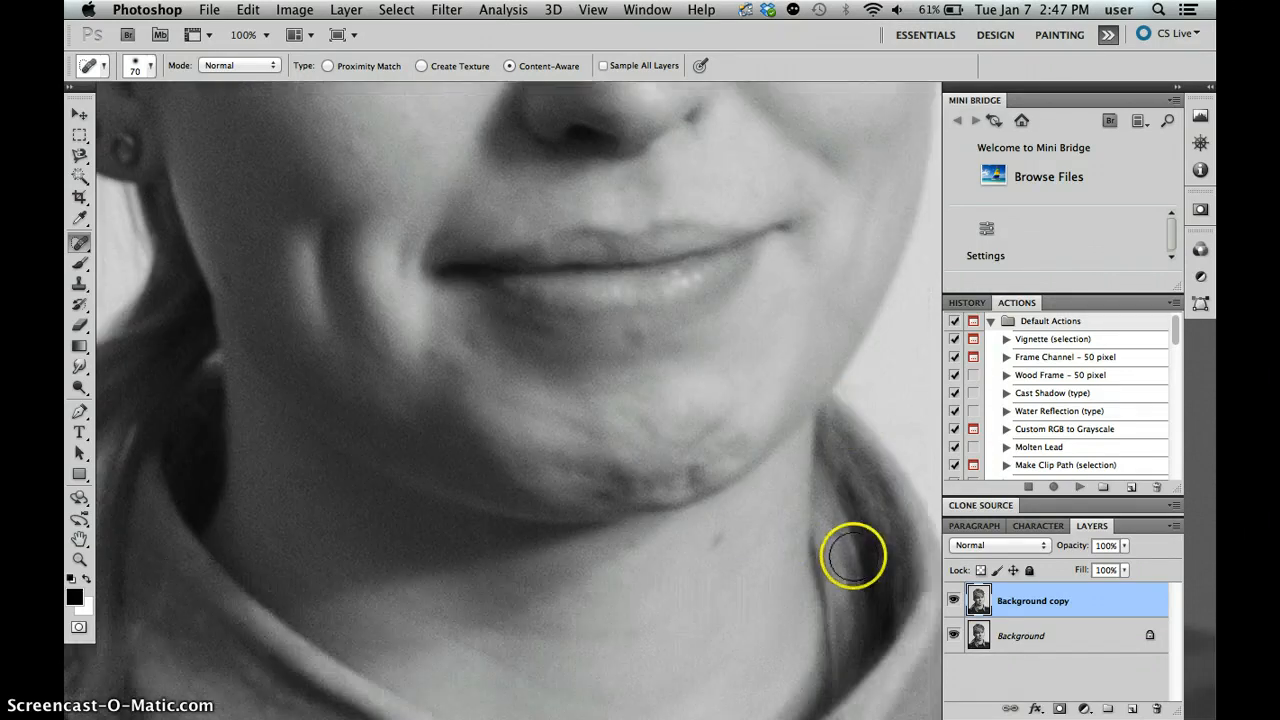
{"action": "left_click", "coordinate": [721, 540]}
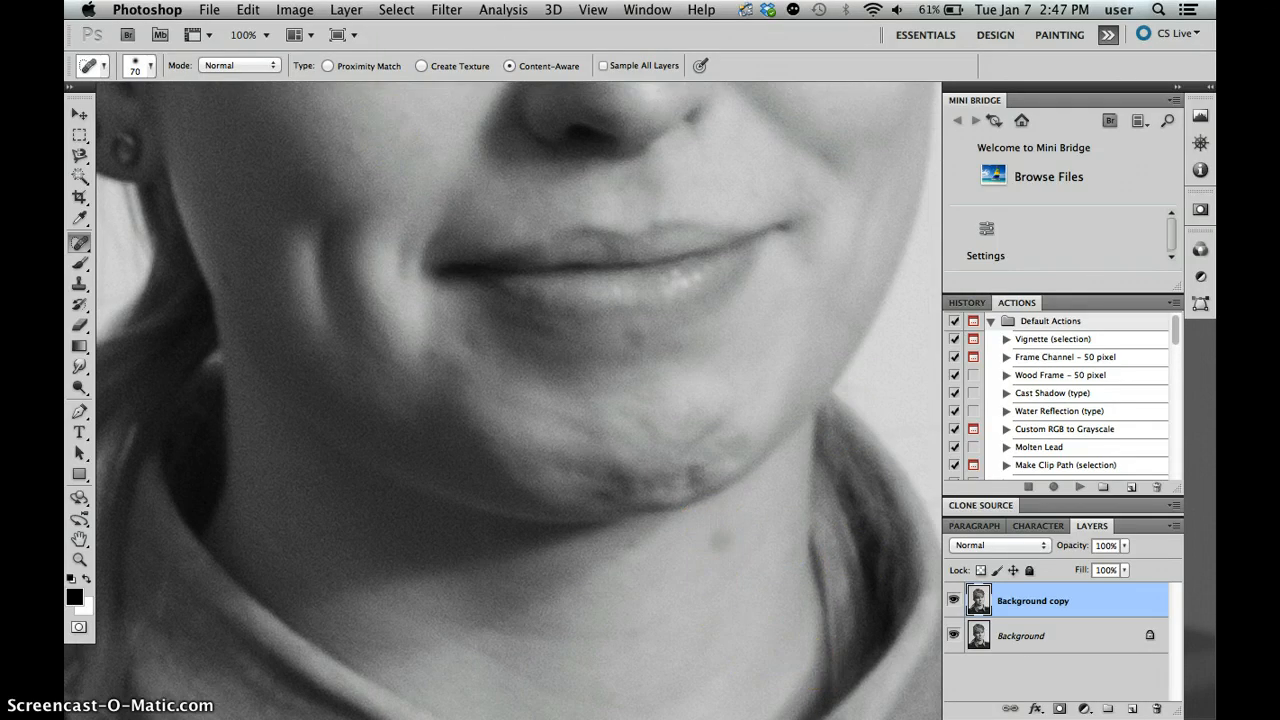
{"action": "left_click", "coordinate": [248, 9]}
{"action": "left_click", "coordinate": [243, 40]}
{"action": "left_click", "coordinate": [248, 10]}
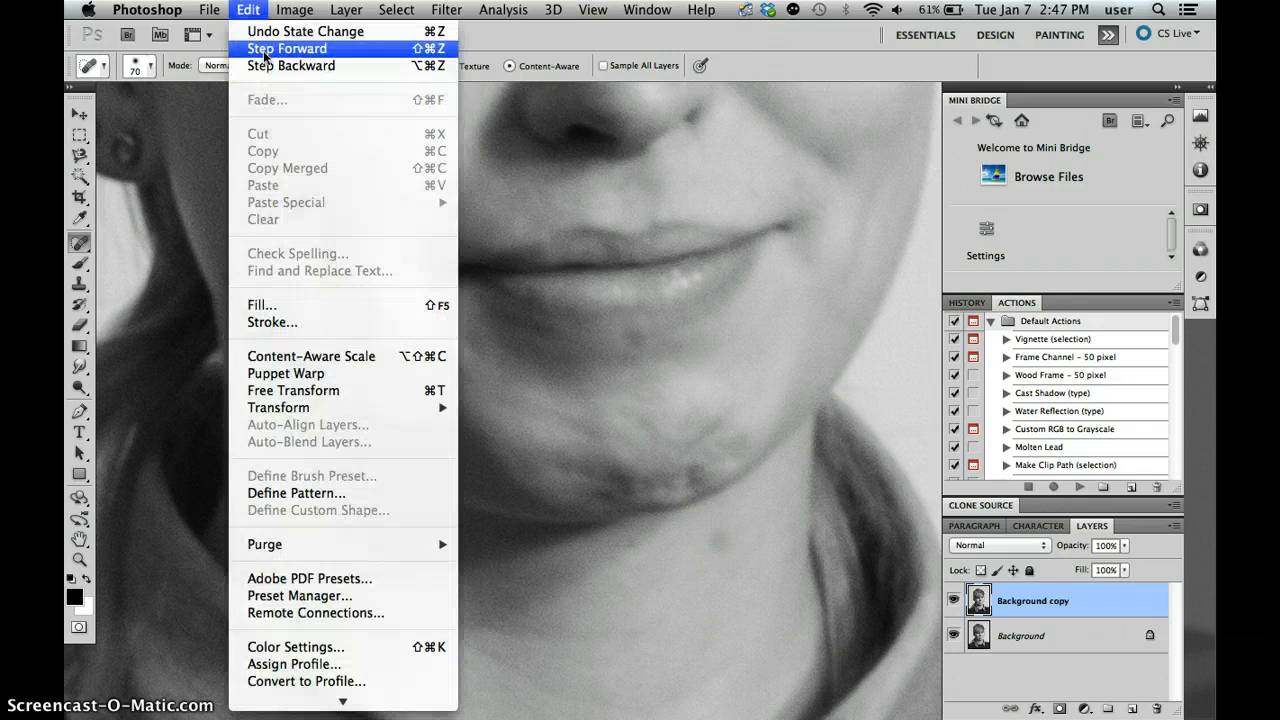
{"action": "left_click", "coordinate": [264, 67]}
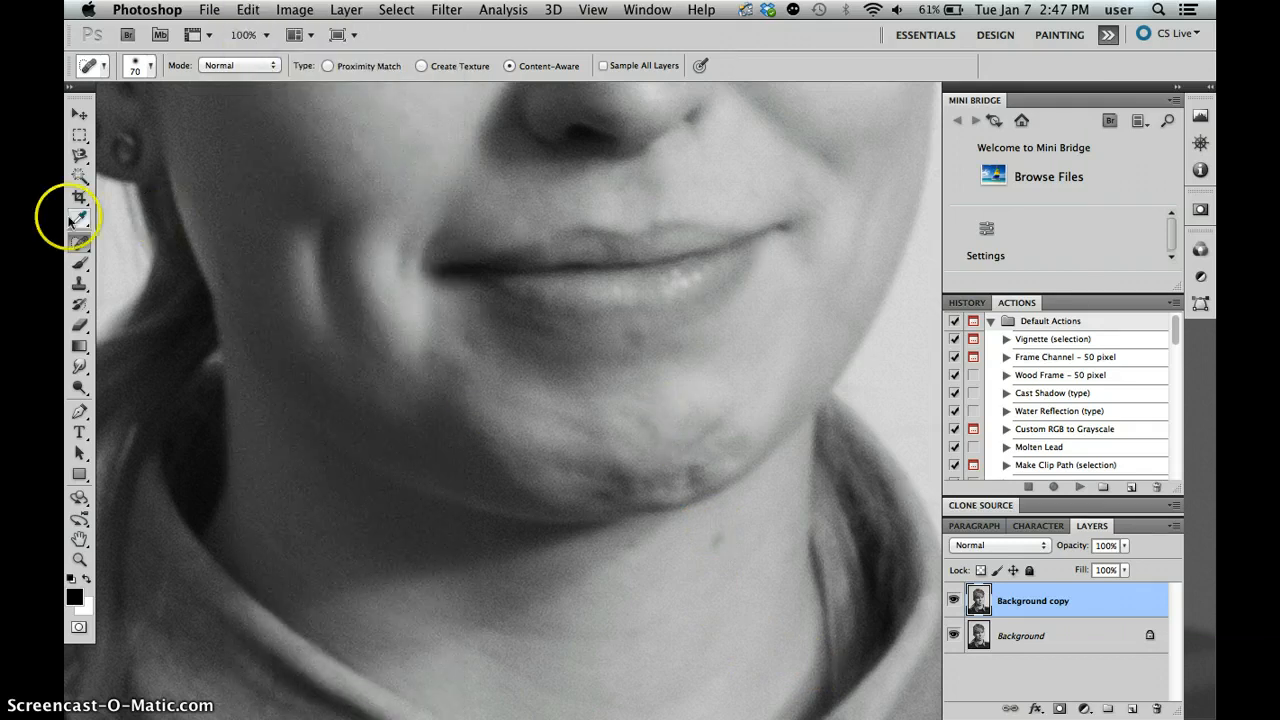
Step: Remove the neck mark with the Healing Brush, using clean skin just below it as the sampled source
{"action": "left_click", "coordinate": [80, 243]}
{"action": "left_click", "coordinate": [131, 257]}
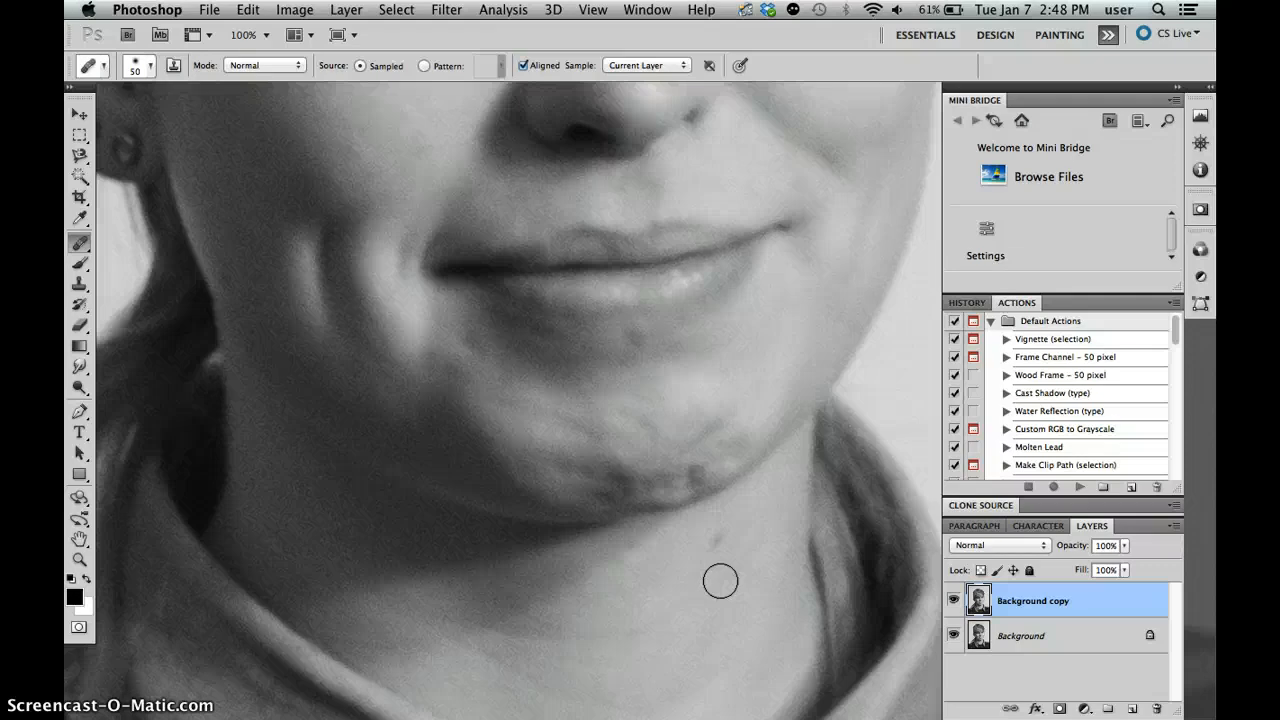
{"action": "left_click", "coordinate": [716, 582], "text": "alt"}
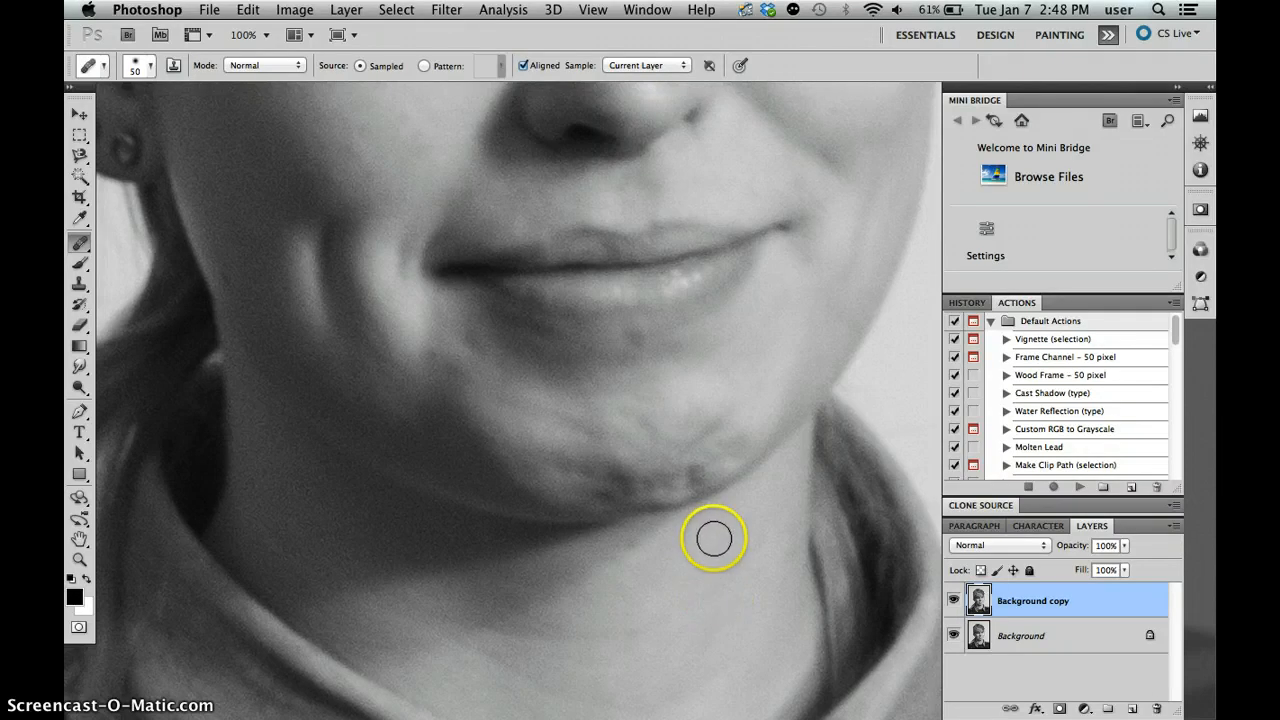
{"action": "left_click", "coordinate": [715, 540]}
{"action": "left_click_drag", "start_coordinate": [715, 540], "coordinate": [721, 543]}
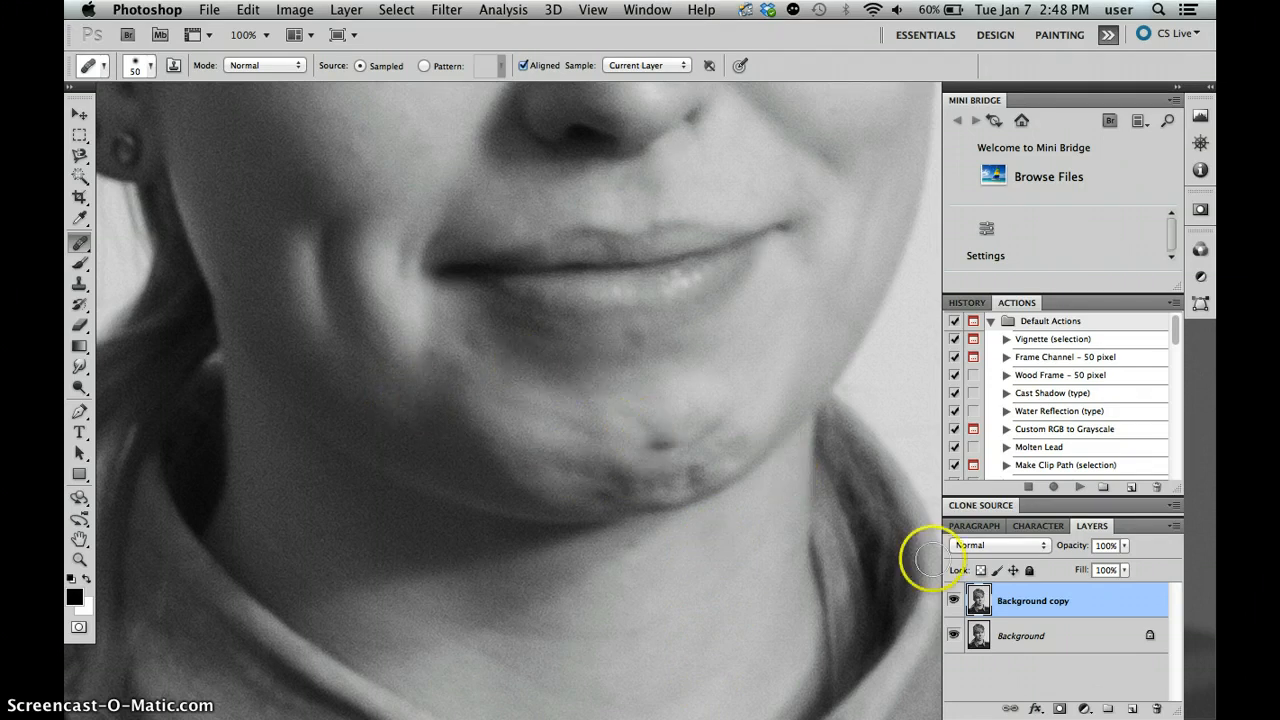
Step: Try the Healing Brush at the jaw and collar edge, undo it, and heal the neck mark from clean skin below it
{"action": "left_click", "coordinate": [843, 397]}
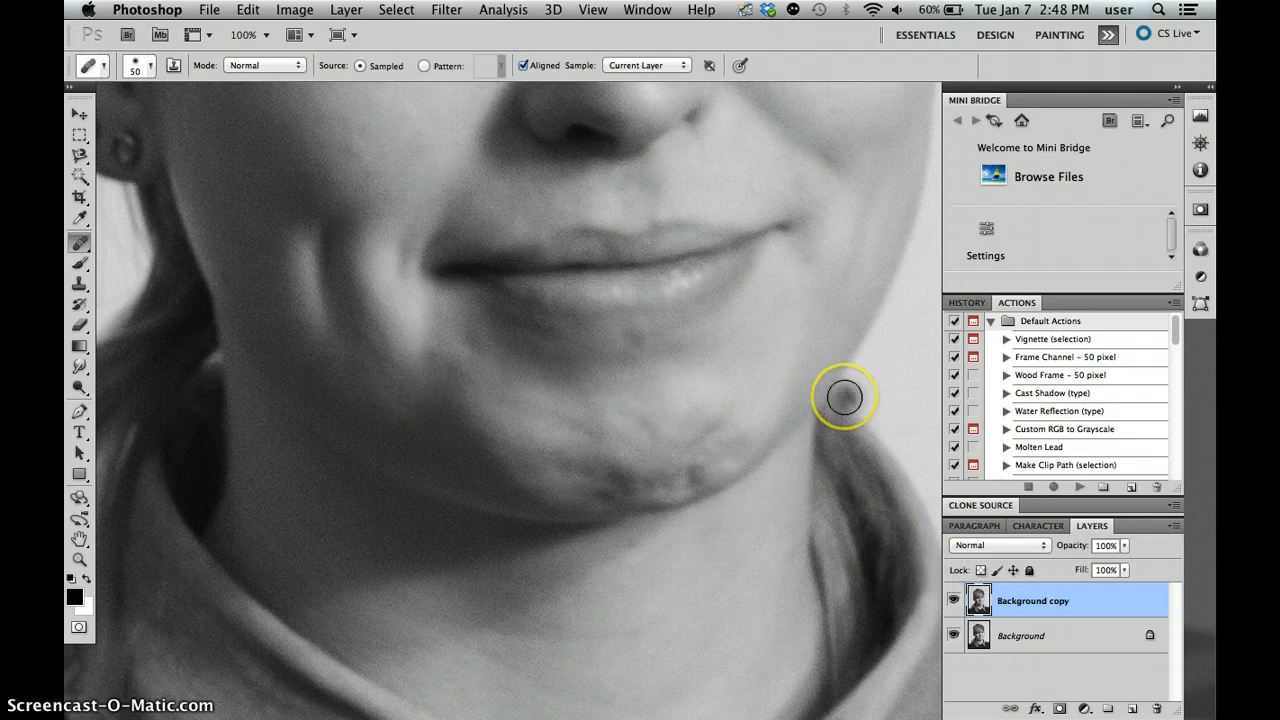
{"action": "key", "text": "super+z"}
{"action": "left_click", "coordinate": [844, 397]}
{"action": "left_click", "coordinate": [719, 590], "text": "alt"}
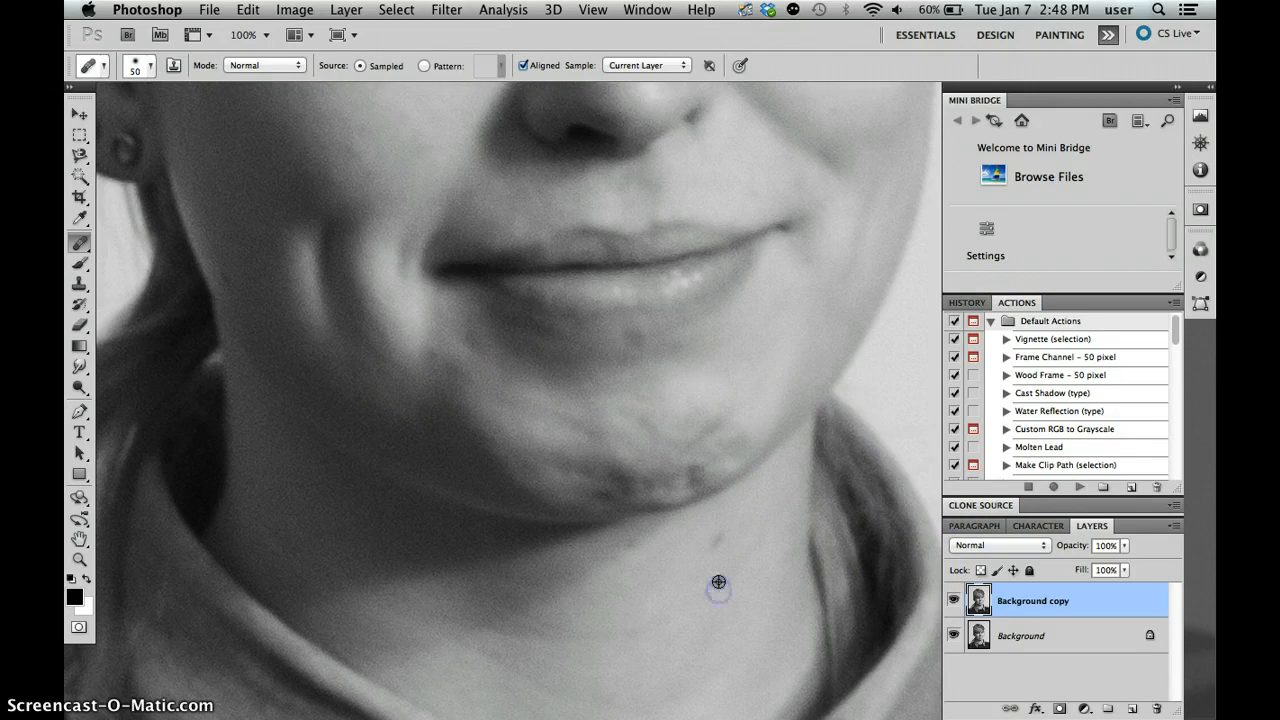
{"action": "left_click", "coordinate": [716, 546]}
Step: Try to patch the smile crease on the cheek with the Patch tool, using neck skin as the source, and deselect
{"action": "mouse_move", "coordinate": [73, 244]}
{"action": "left_mouse_down"}
{"action": "mouse_move", "coordinate": [128, 253]}
{"action": "mouse_move", "coordinate": [140, 270]}
{"action": "left_mouse_up"}
{"action": "scroll", "coordinate": [409, 431], "scroll_direction": "up", "scroll_amount": 5}
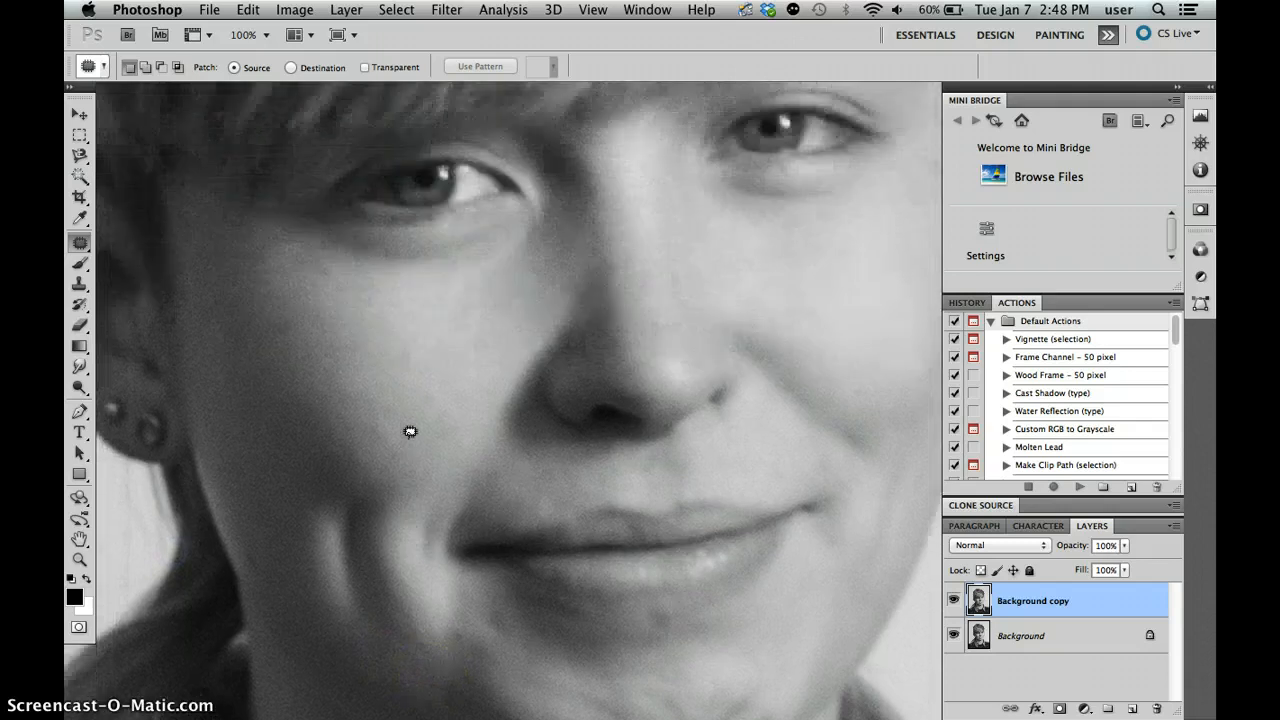
{"action": "scroll", "coordinate": [410, 431], "scroll_direction": "down", "scroll_amount": 2}
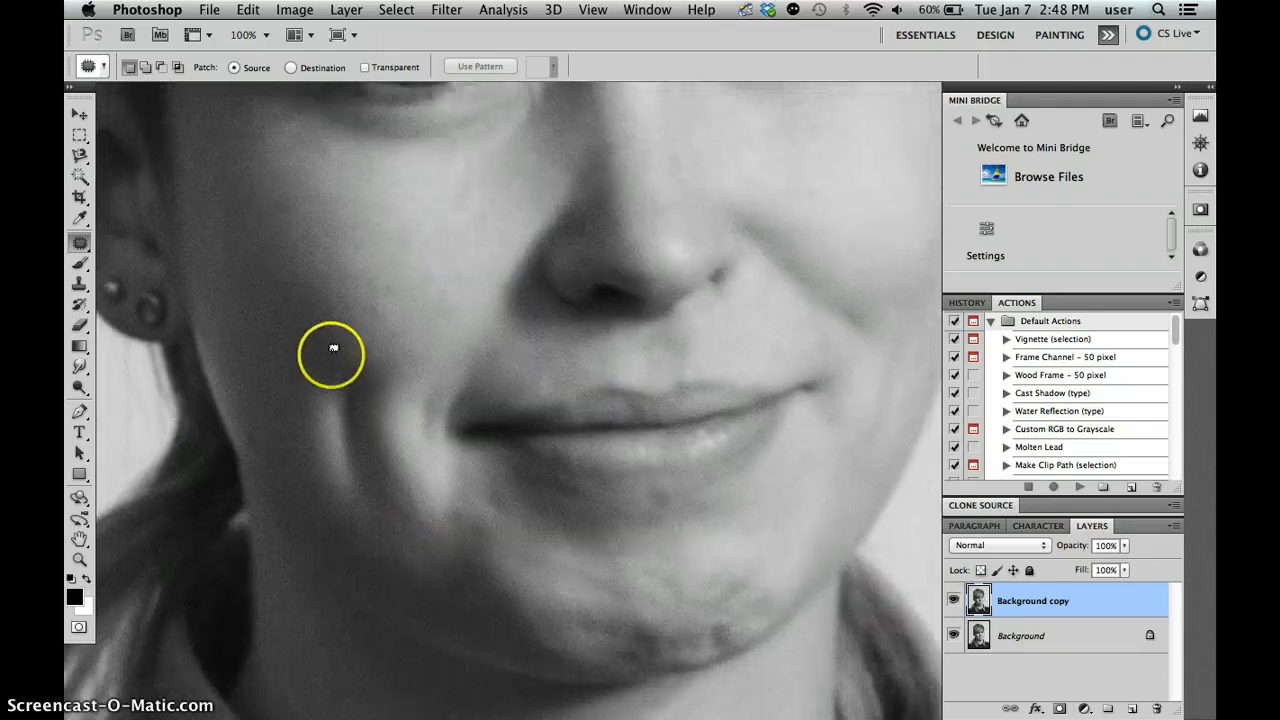
{"action": "key", "text": "super+minus"}
{"action": "key", "text": "super+minus"}
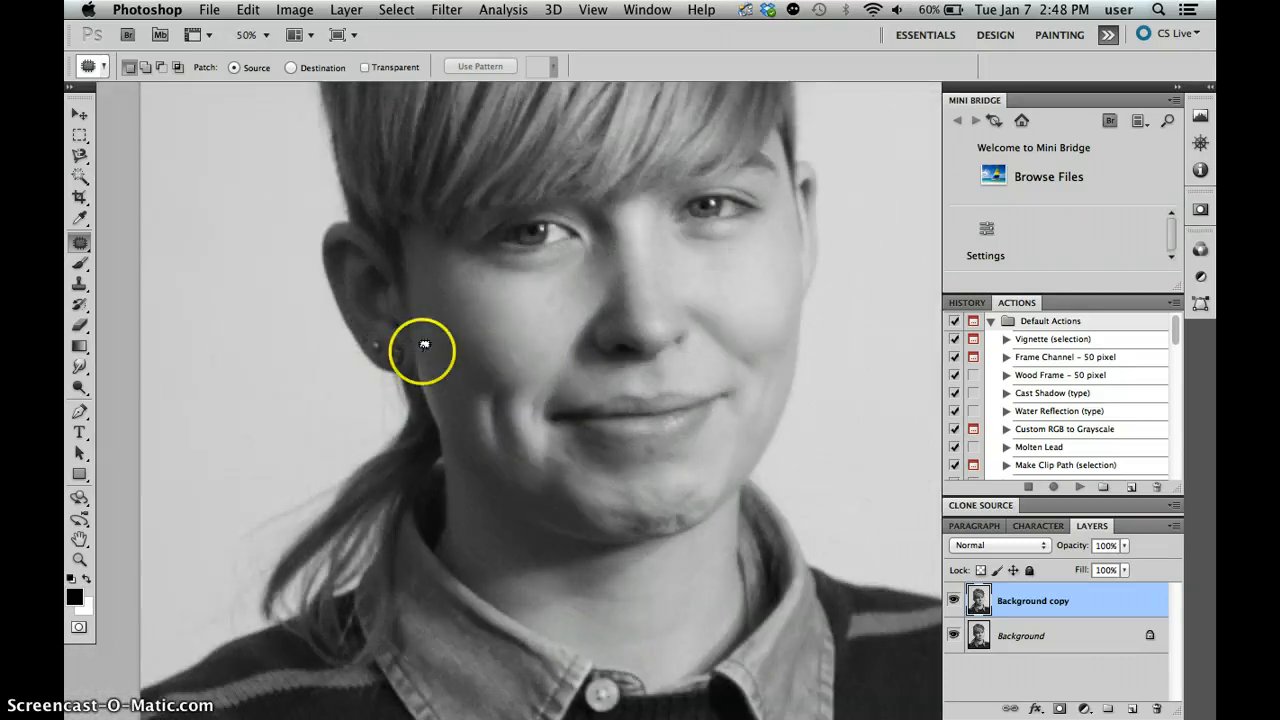
{"action": "mouse_move", "coordinate": [487, 376]}
{"action": "left_mouse_down"}
{"action": "mouse_move", "coordinate": [466, 385]}
{"action": "mouse_move", "coordinate": [463, 432]}
{"action": "mouse_move", "coordinate": [494, 481]}
{"action": "mouse_move", "coordinate": [515, 451]}
{"action": "mouse_move", "coordinate": [507, 397]}
{"action": "mouse_move", "coordinate": [489, 374]}
{"action": "mouse_move", "coordinate": [468, 381]}
{"action": "left_mouse_up"}
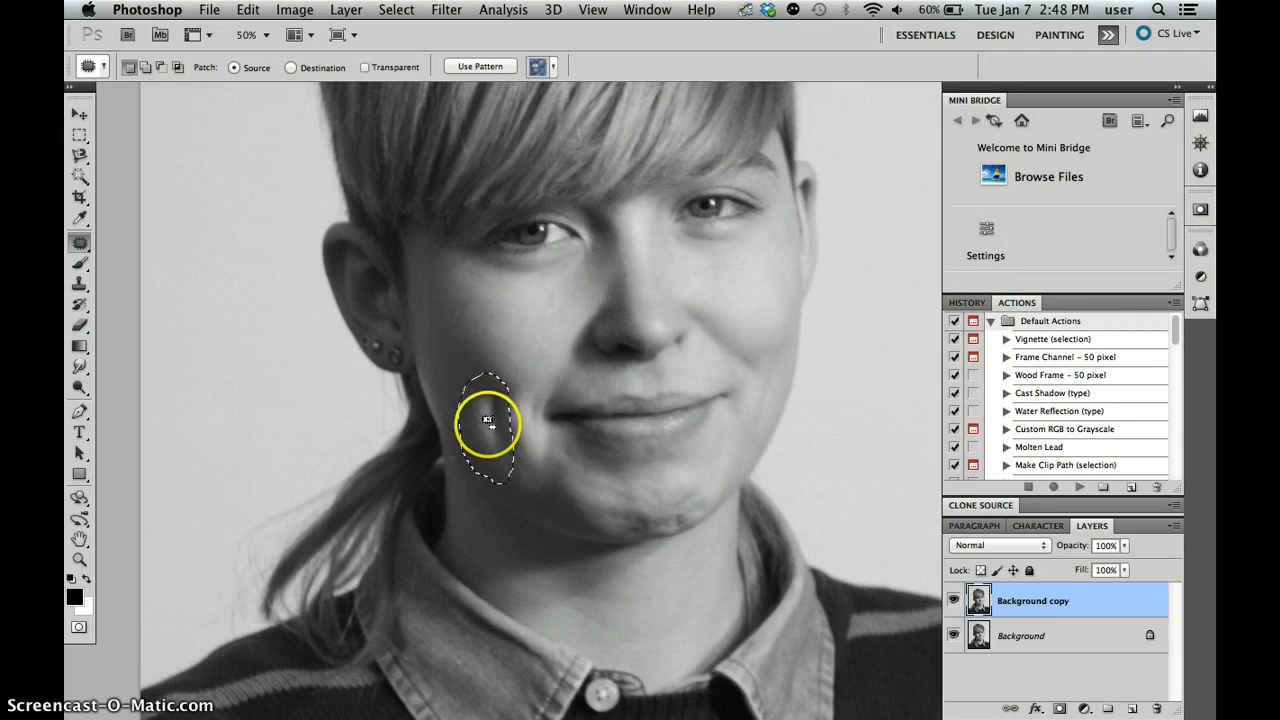
{"action": "left_click_drag", "start_coordinate": [491, 423], "coordinate": [704, 584]}
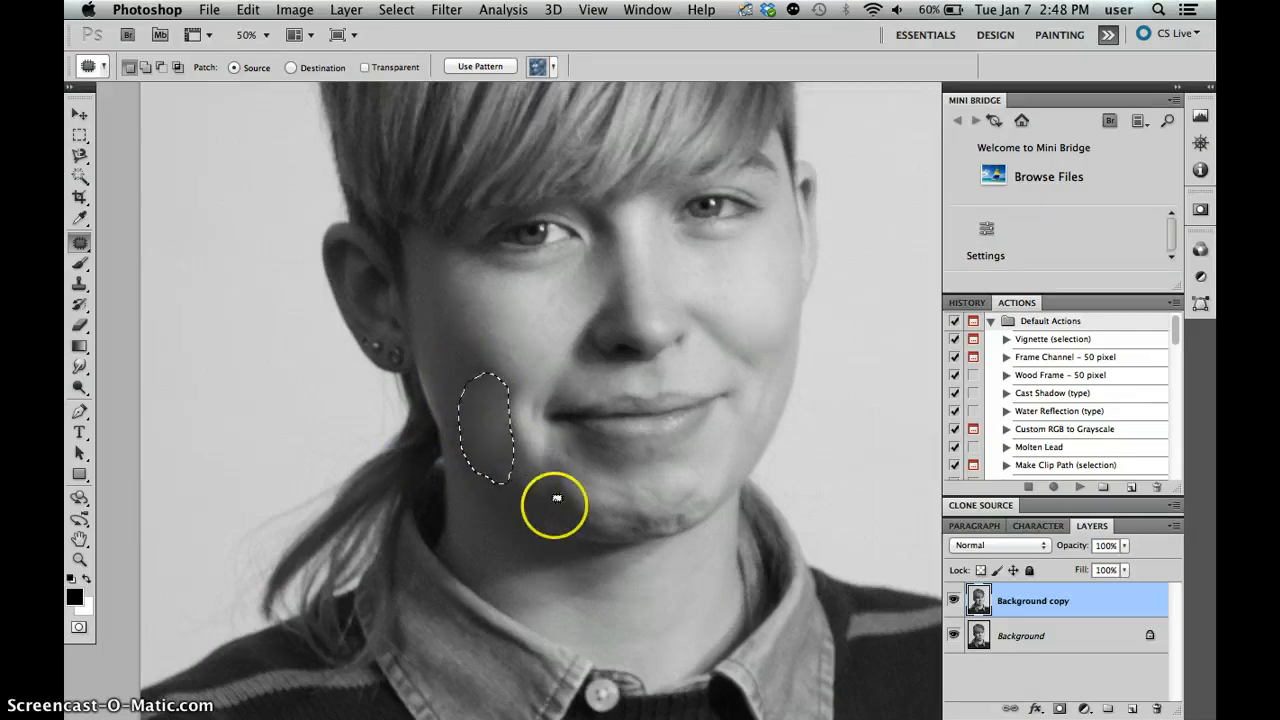
{"action": "left_click", "coordinate": [398, 10]}
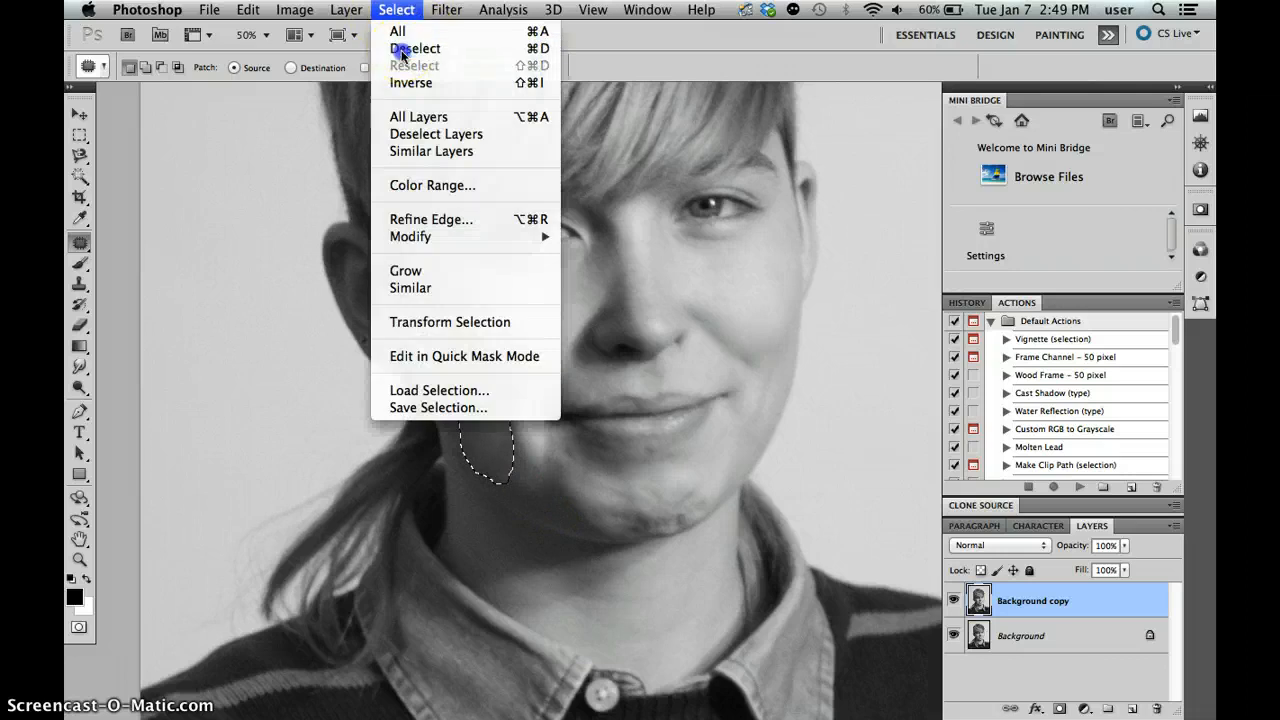
{"action": "left_click", "coordinate": [403, 50]}
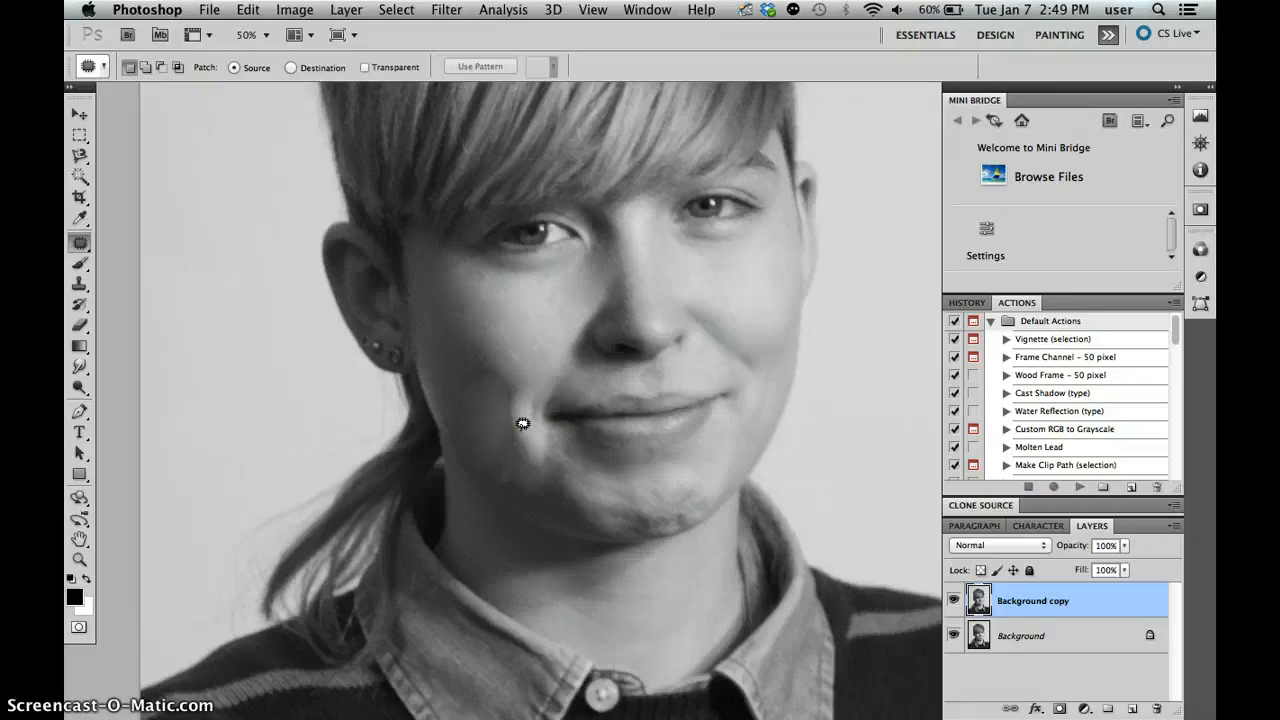
Step: Undo the cheek patch and replace the Background copy layer with a fresh duplicate of the Background layer
{"action": "left_click_drag", "start_coordinate": [522, 423], "coordinate": [521, 424]}
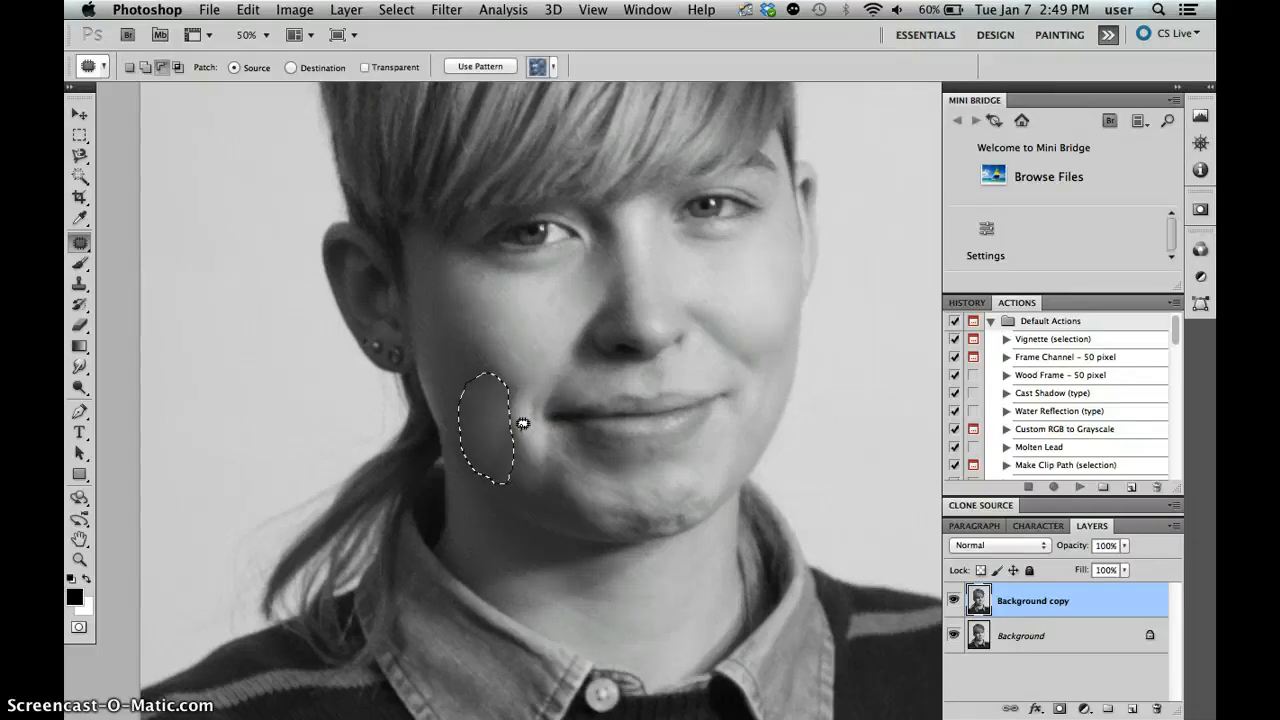
{"action": "key", "text": "super+d"}
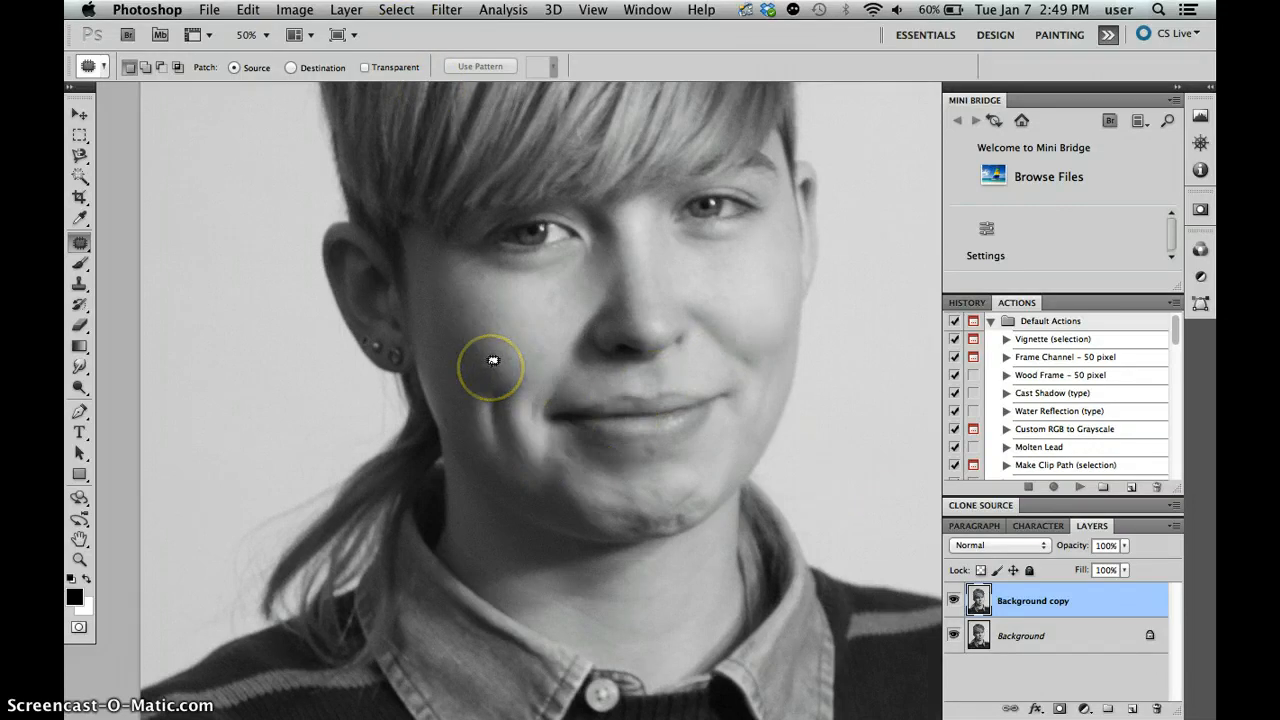
{"action": "left_click_drag", "start_coordinate": [1071, 612], "coordinate": [1157, 708]}
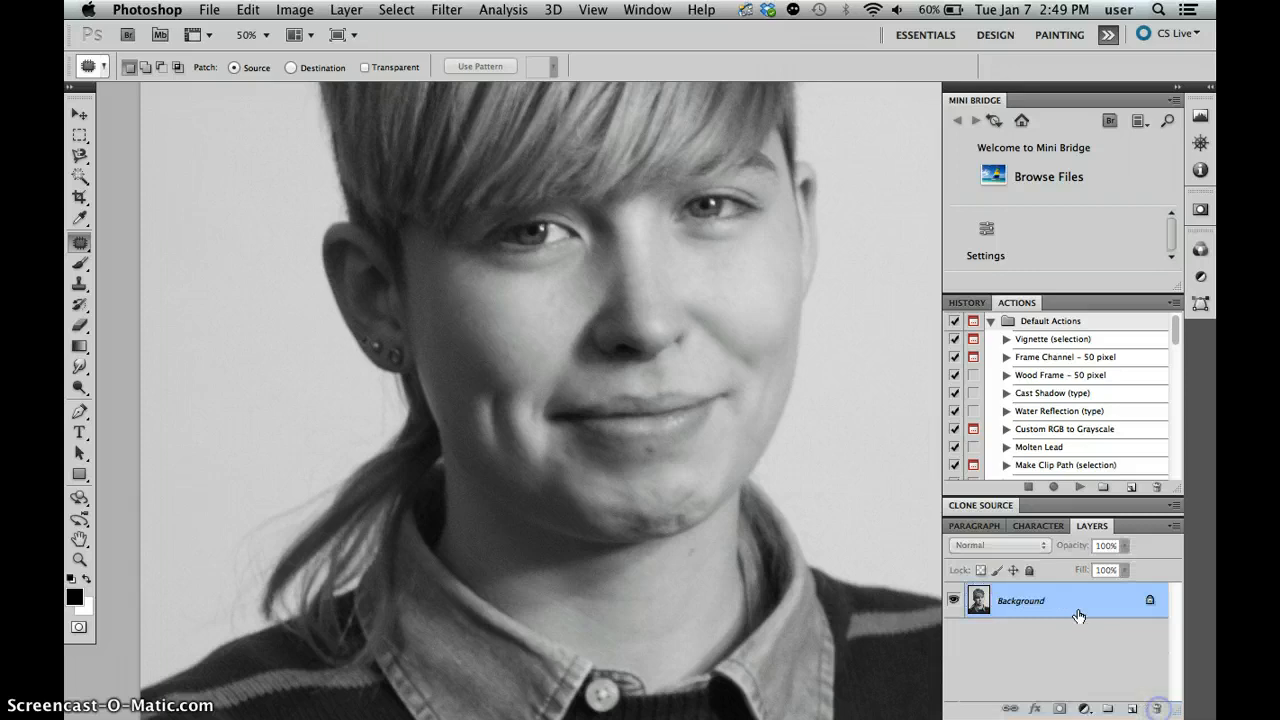
{"action": "left_click_drag", "start_coordinate": [1076, 609], "coordinate": [1132, 707]}
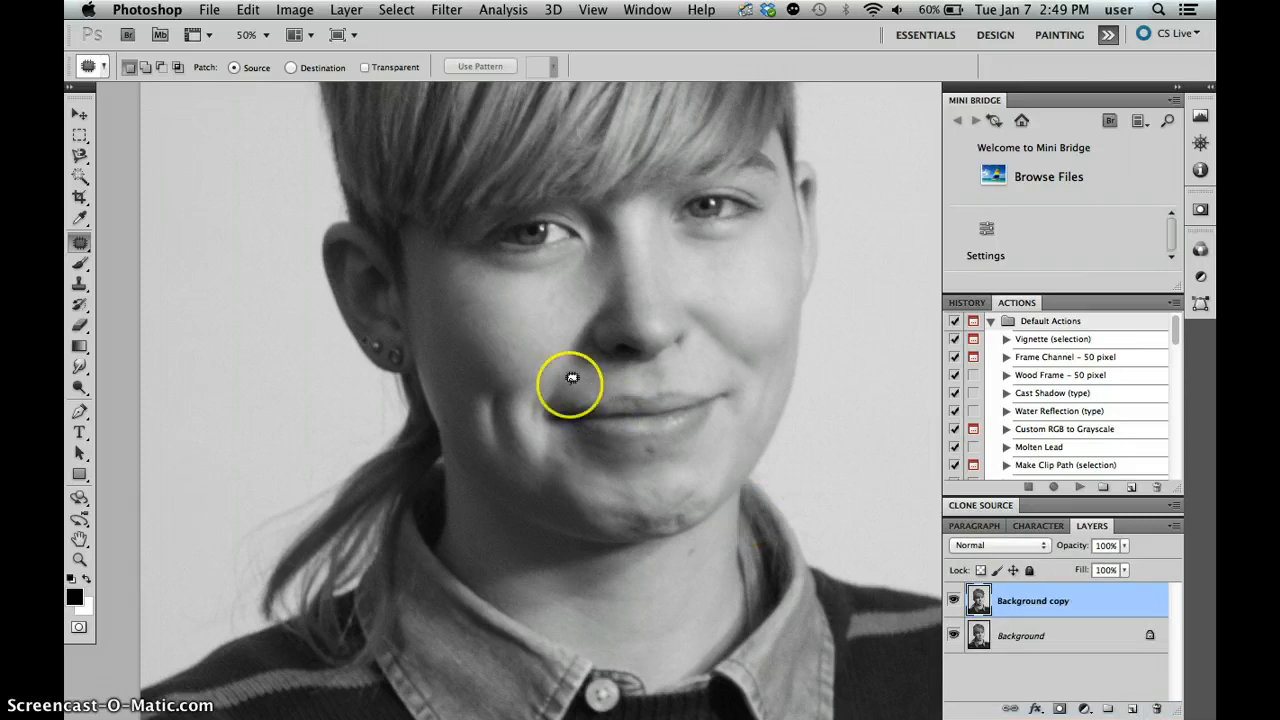
Step: Remove the small mark below the lower lip with the Patch tool, using clean skin as the source, and deselect
{"action": "scroll", "coordinate": [652, 460], "scroll_direction": "up", "scroll_amount": 2}
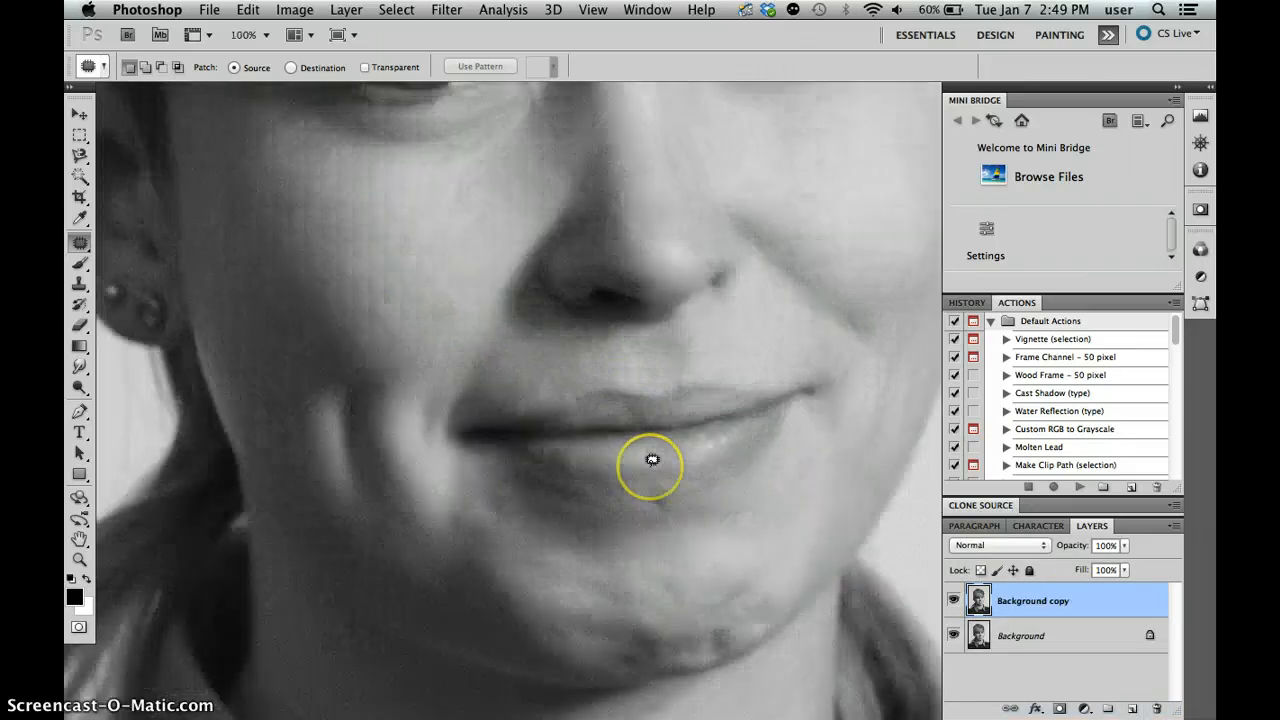
{"action": "mouse_move", "coordinate": [638, 512]}
{"action": "left_mouse_down"}
{"action": "mouse_move", "coordinate": [666, 517]}
{"action": "mouse_move", "coordinate": [669, 480]}
{"action": "mouse_move", "coordinate": [629, 497]}
{"action": "mouse_move", "coordinate": [763, 527]}
{"action": "mouse_move", "coordinate": [778, 507]}
{"action": "left_mouse_up"}
{"action": "left_click", "coordinate": [778, 507]}
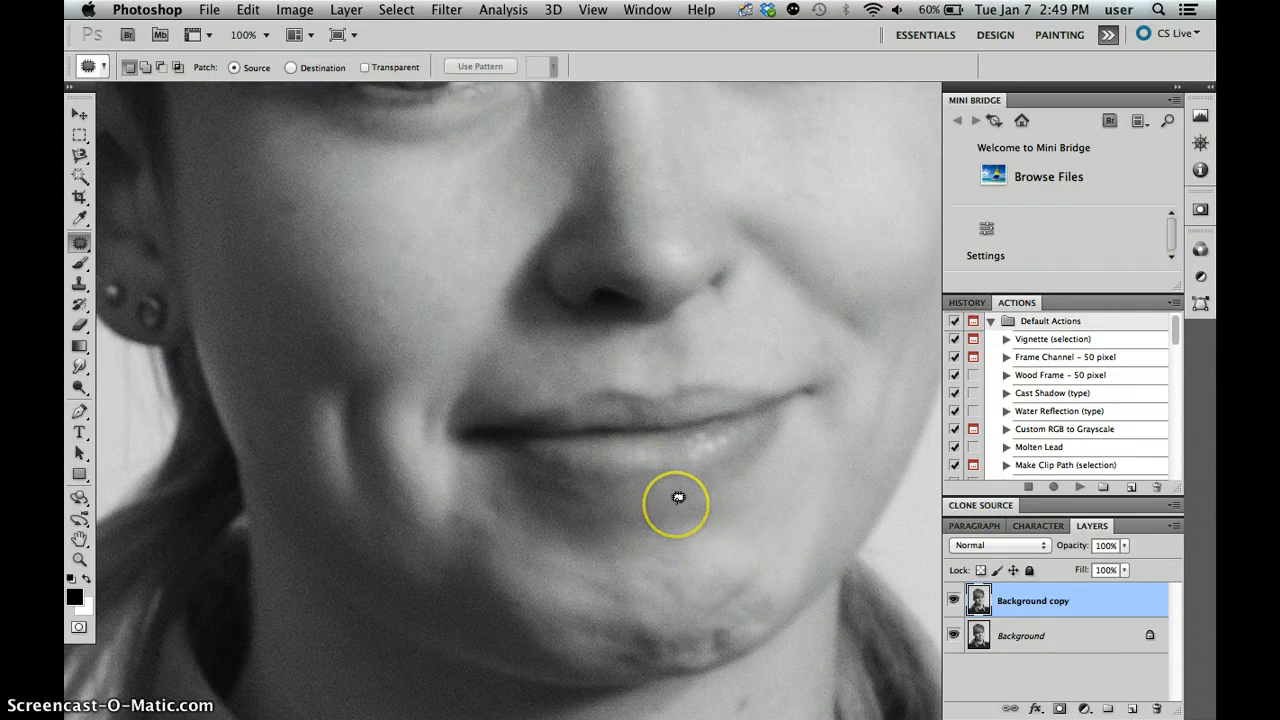
{"action": "key", "text": "super+z"}
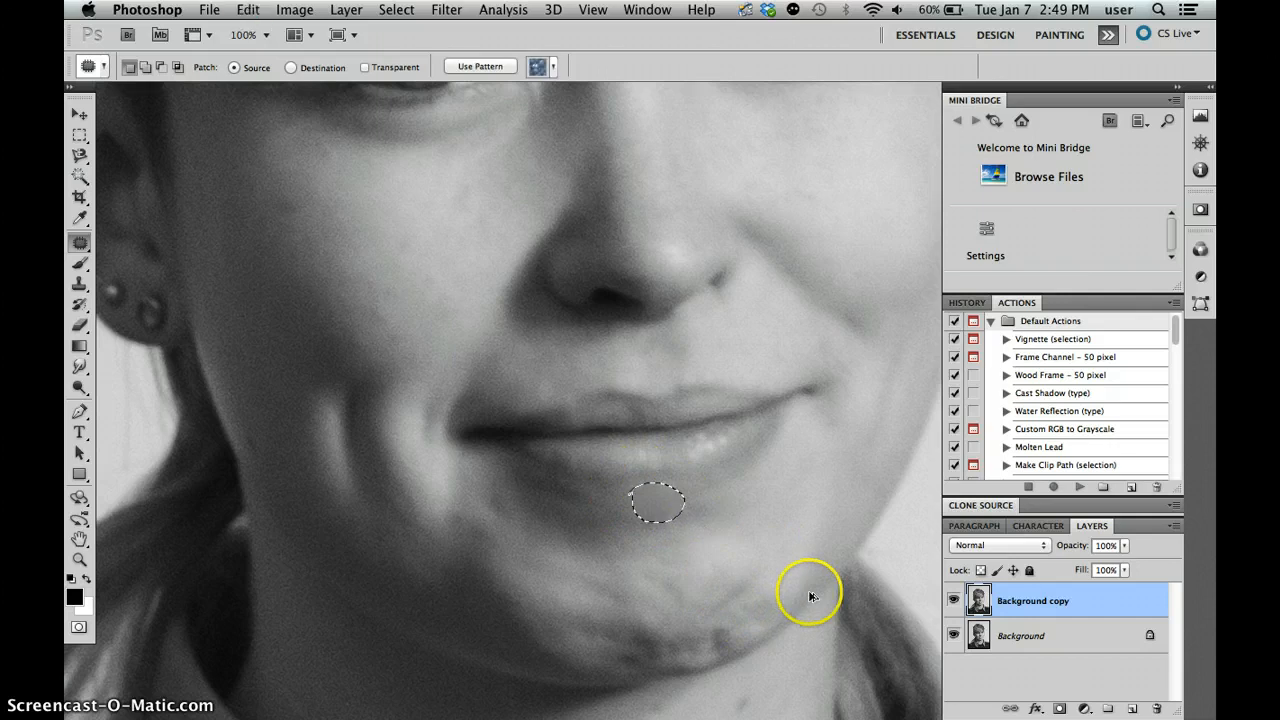
{"action": "left_click_drag", "start_coordinate": [648, 500], "coordinate": [277, 309]}
{"action": "left_click", "coordinate": [719, 591]}
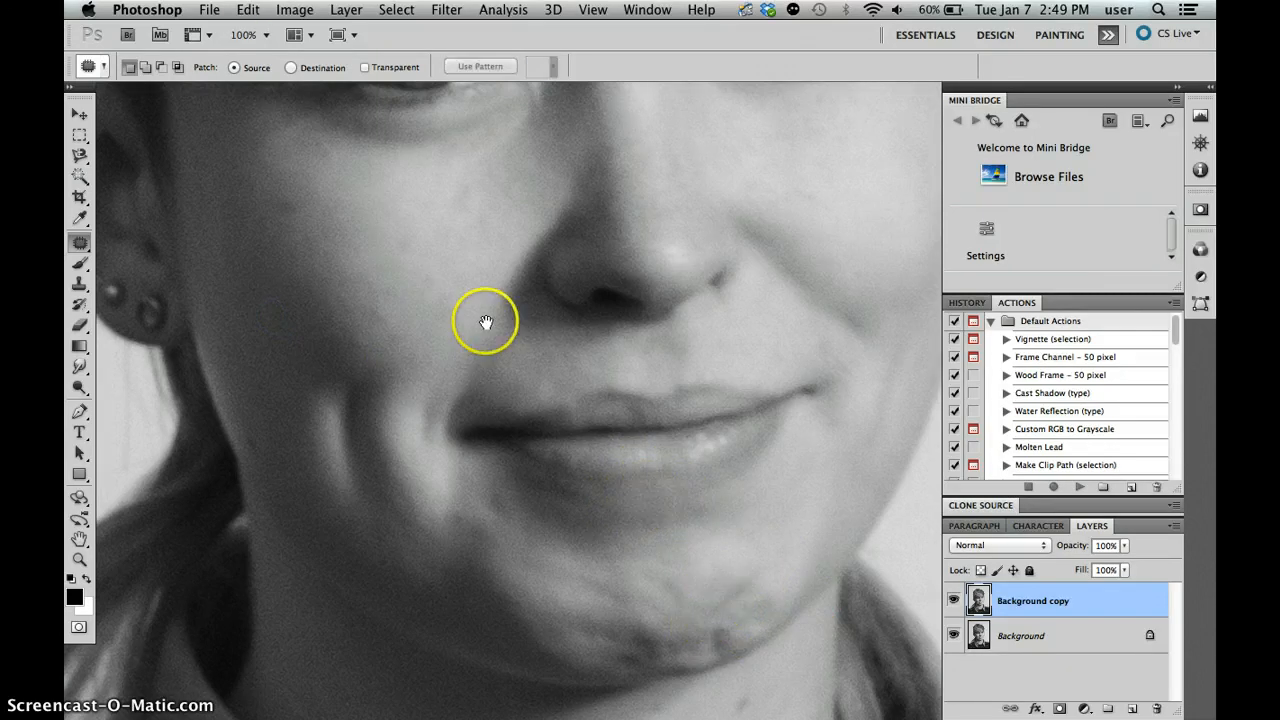
Step: Patch a small area on the outer cheek below the eye with nearby clean skin, and clear the selection
{"action": "left_click_drag", "start_coordinate": [486, 320], "coordinate": [489, 420]}
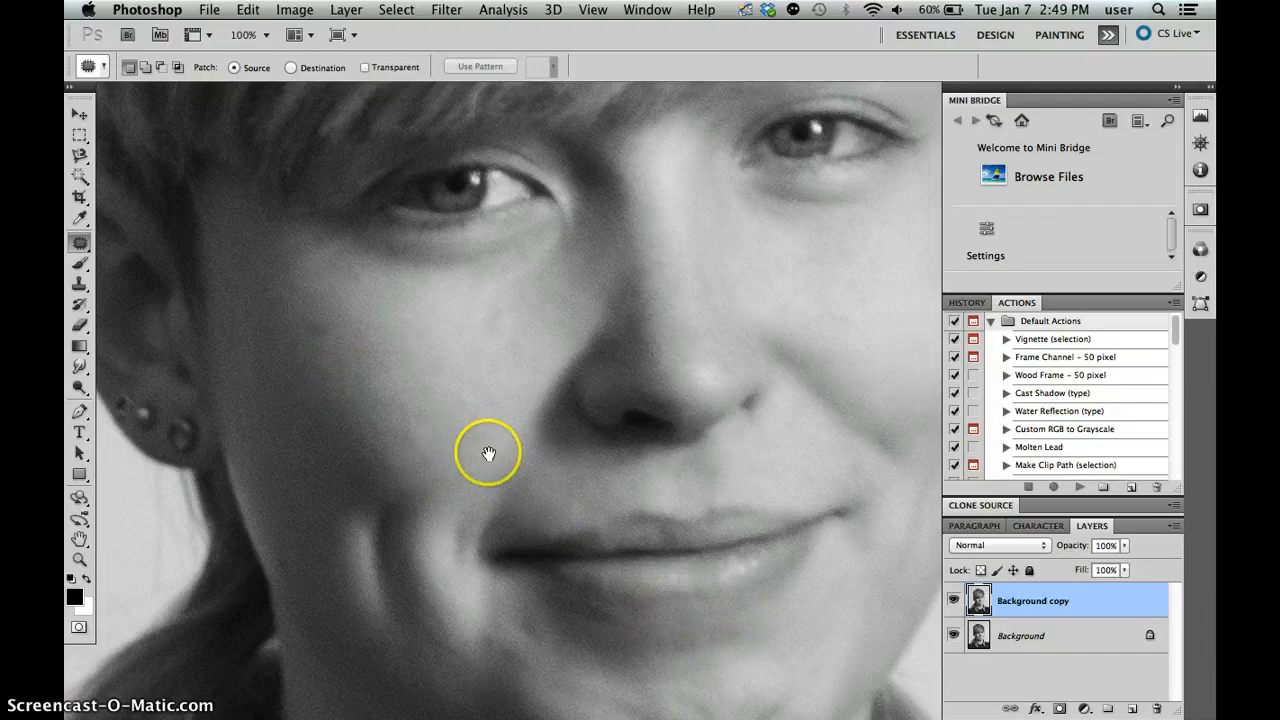
{"action": "mouse_move", "coordinate": [297, 320]}
{"action": "left_mouse_down"}
{"action": "mouse_move", "coordinate": [316, 362]}
{"action": "mouse_move", "coordinate": [355, 362]}
{"action": "mouse_move", "coordinate": [332, 313]}
{"action": "mouse_move", "coordinate": [289, 300]}
{"action": "left_mouse_up"}
{"action": "mouse_move", "coordinate": [326, 340]}
{"action": "left_mouse_down"}
{"action": "mouse_move", "coordinate": [343, 400]}
{"action": "mouse_move", "coordinate": [363, 400]}
{"action": "left_mouse_up"}
{"action": "key", "text": "super+d"}
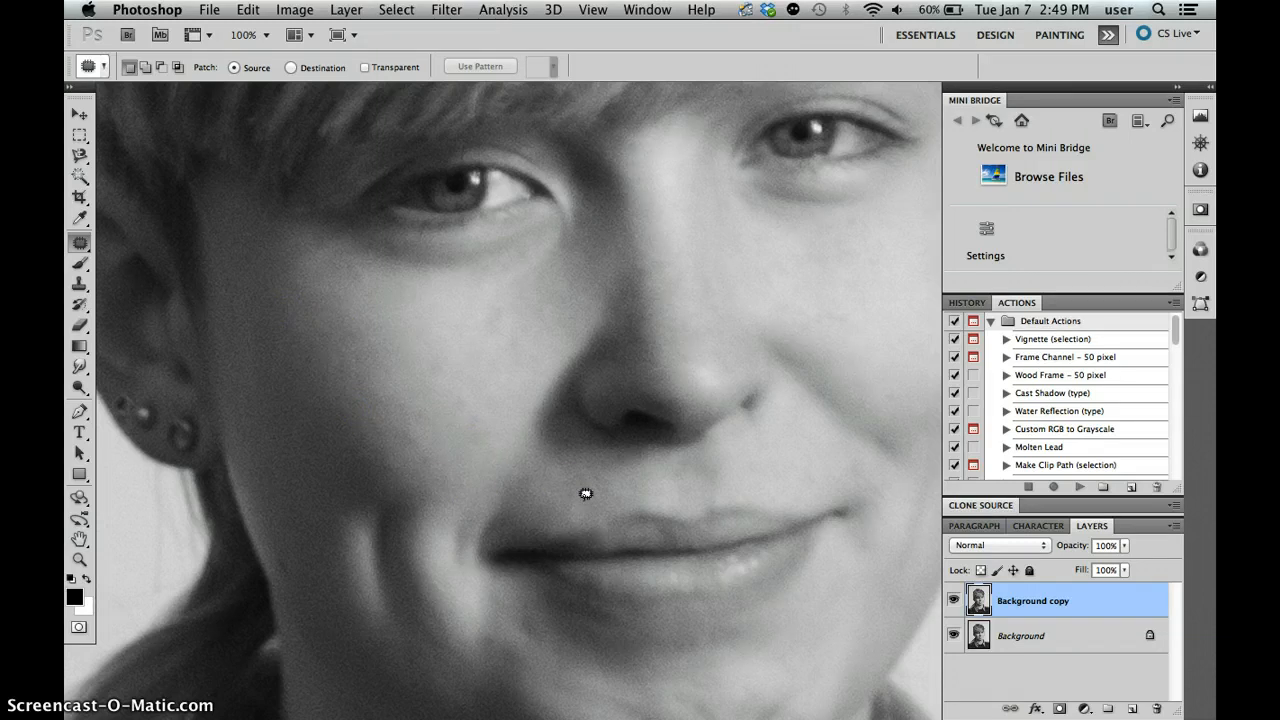
Step: Try a Brightness/Contrast adjustment with contrast 48 on the whole portrait, and cancel it
{"action": "key", "text": "super+0"}
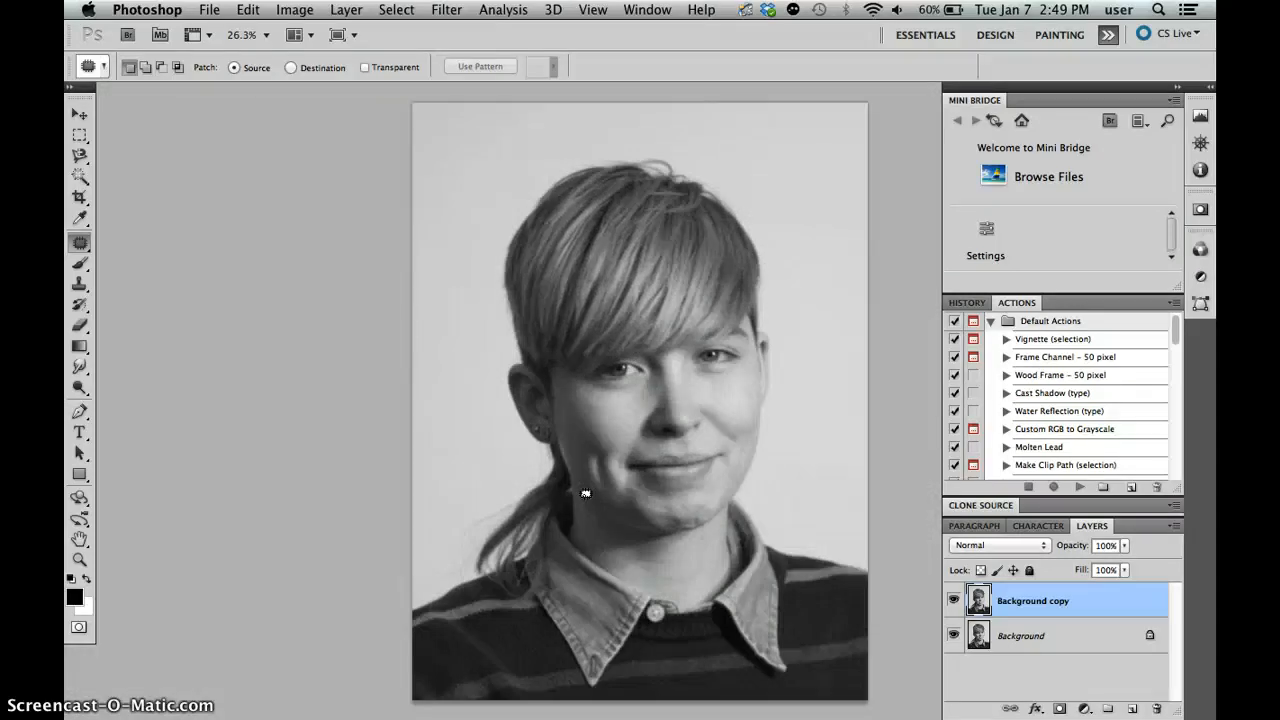
{"action": "left_click", "coordinate": [295, 9]}
{"action": "mouse_move", "coordinate": [325, 65]}
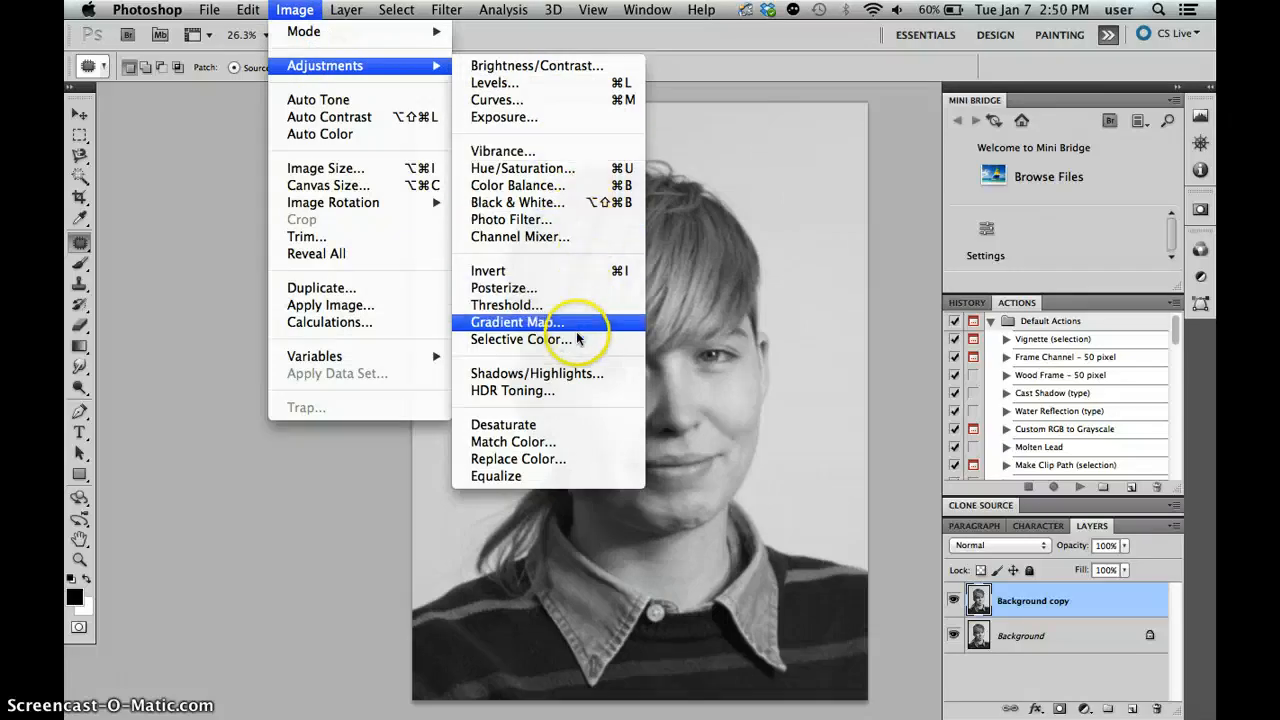
{"action": "left_click", "coordinate": [557, 65]}
{"action": "mouse_move", "coordinate": [904, 444]}
{"action": "left_mouse_down"}
{"action": "mouse_move", "coordinate": [893, 441]}
{"action": "mouse_move", "coordinate": [921, 446]}
{"action": "left_mouse_up"}
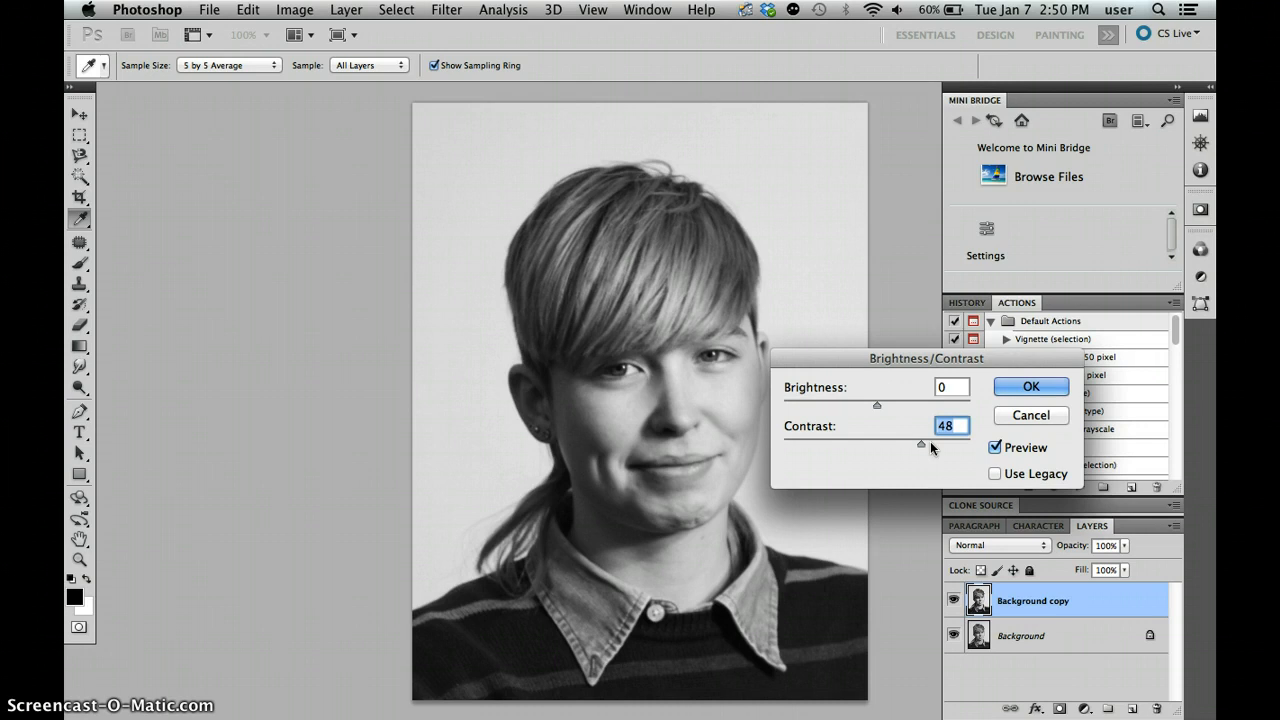
{"action": "left_click", "coordinate": [1030, 413]}
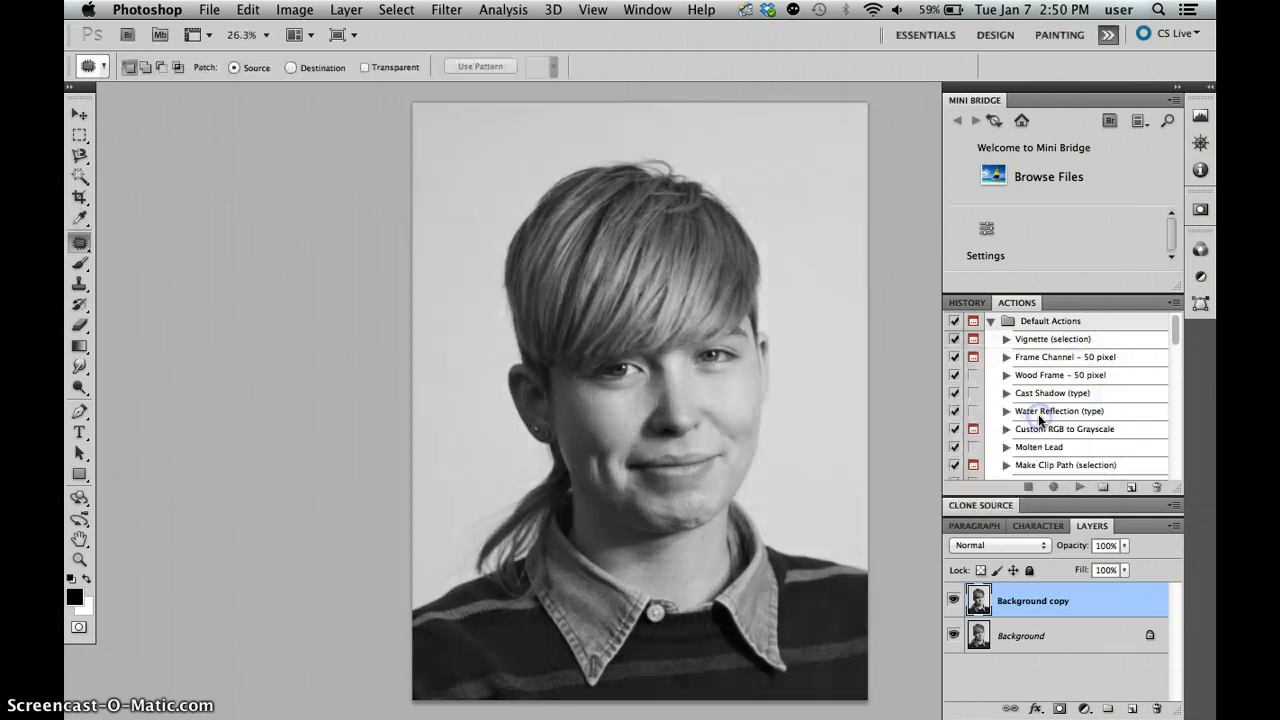
Step: Start a Save As of the retouched portrait in Photoshop format, into the photos folder on the Desktop
{"action": "left_click", "coordinate": [668, 590]}
{"action": "left_click", "coordinate": [147, 10]}
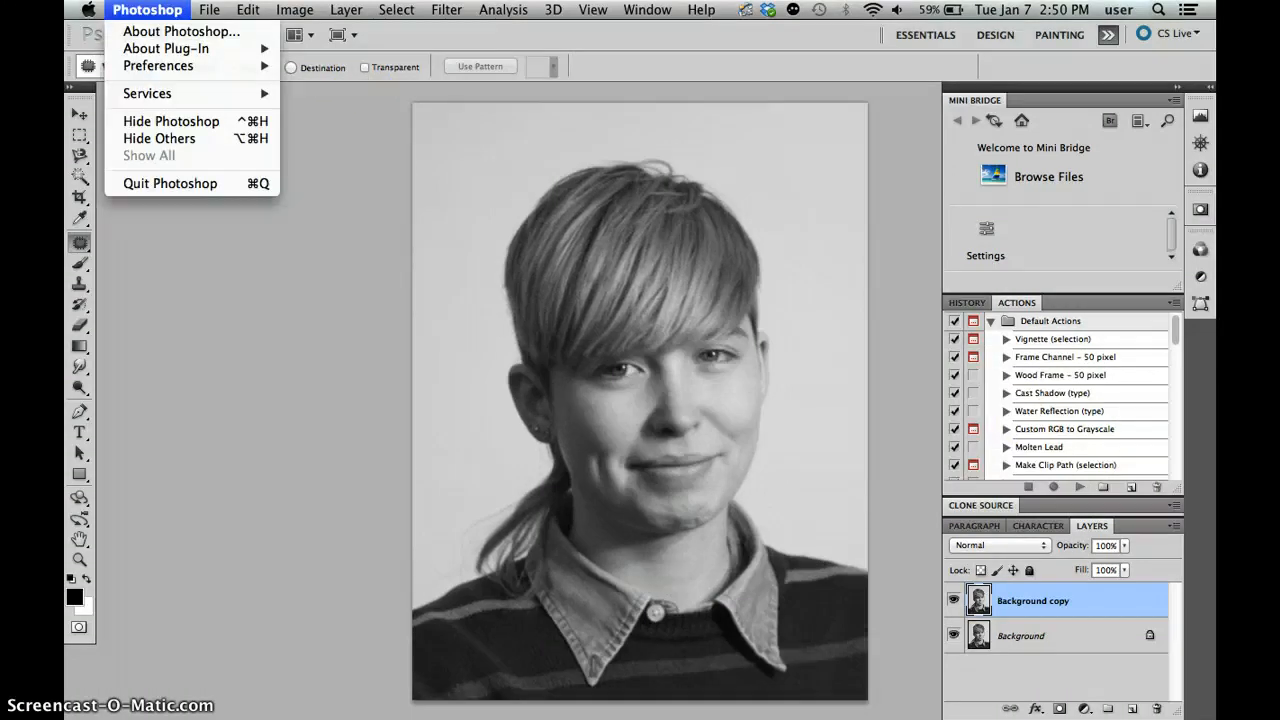
{"action": "left_click", "coordinate": [147, 10]}
{"action": "left_click", "coordinate": [209, 10]}
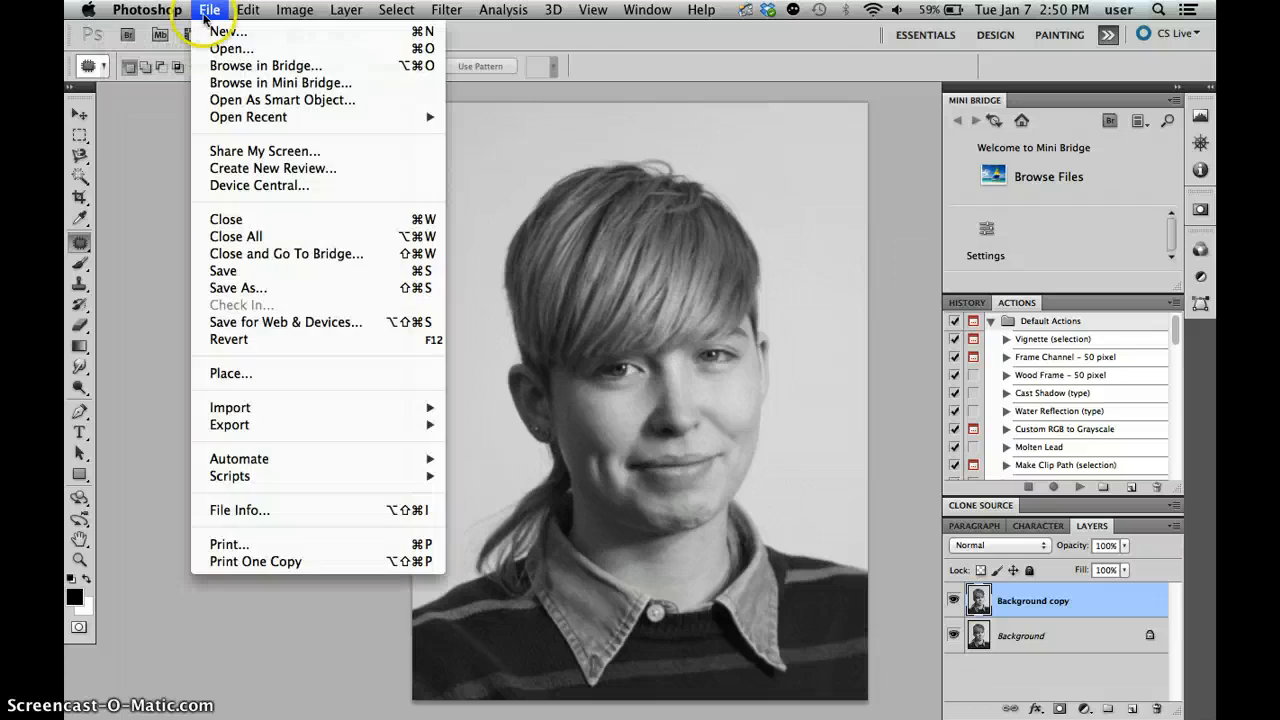
{"action": "left_click", "coordinate": [293, 288]}
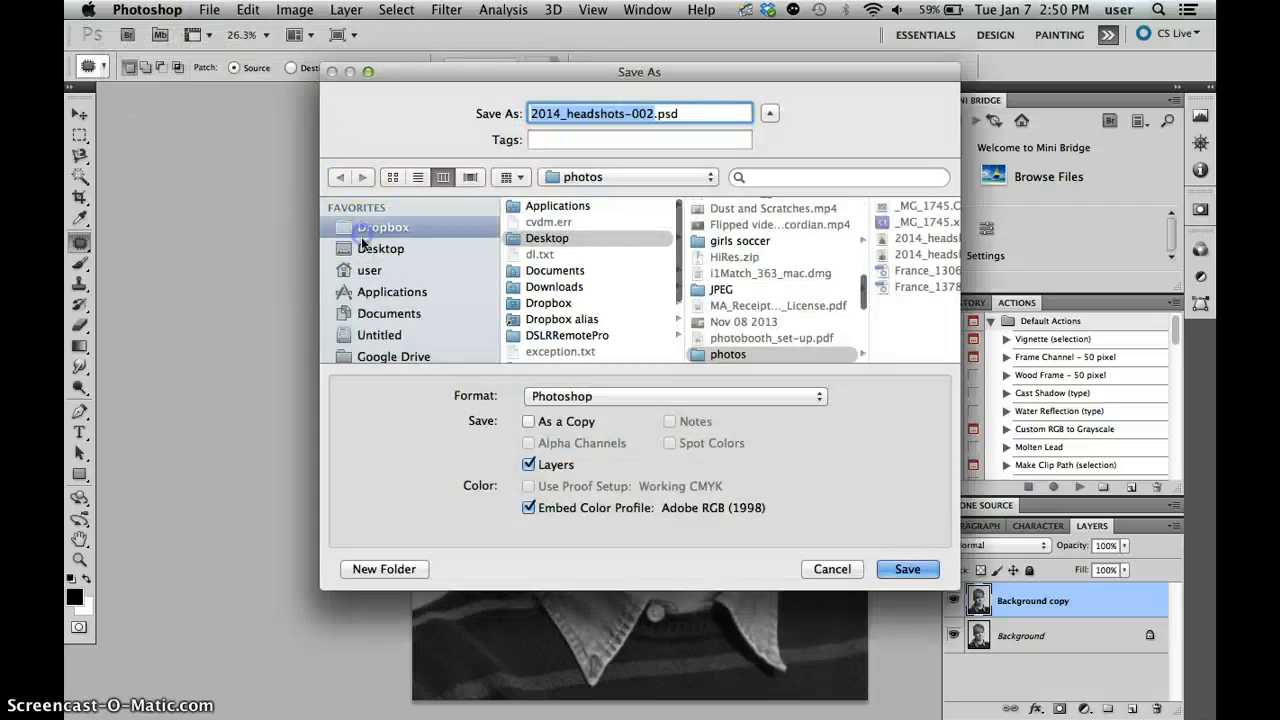
{"action": "left_click", "coordinate": [370, 248]}
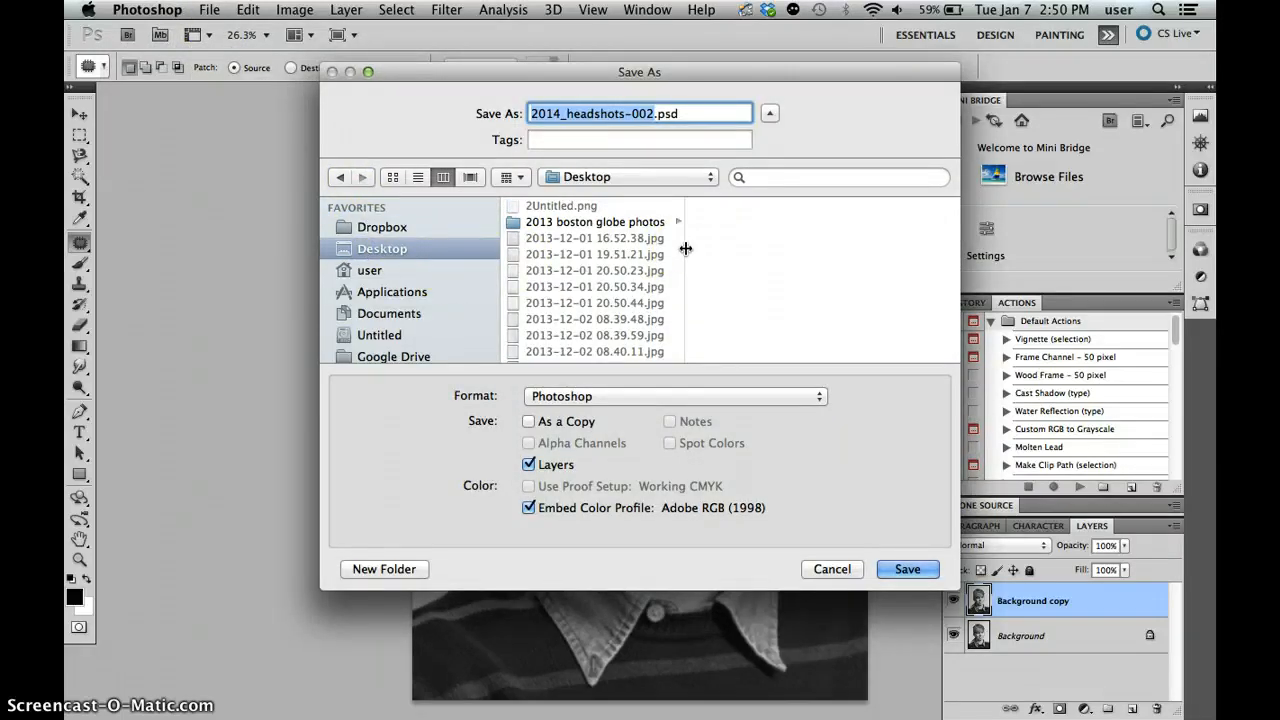
{"action": "scroll", "coordinate": [640, 270], "scroll_direction": "down", "scroll_amount": 10}
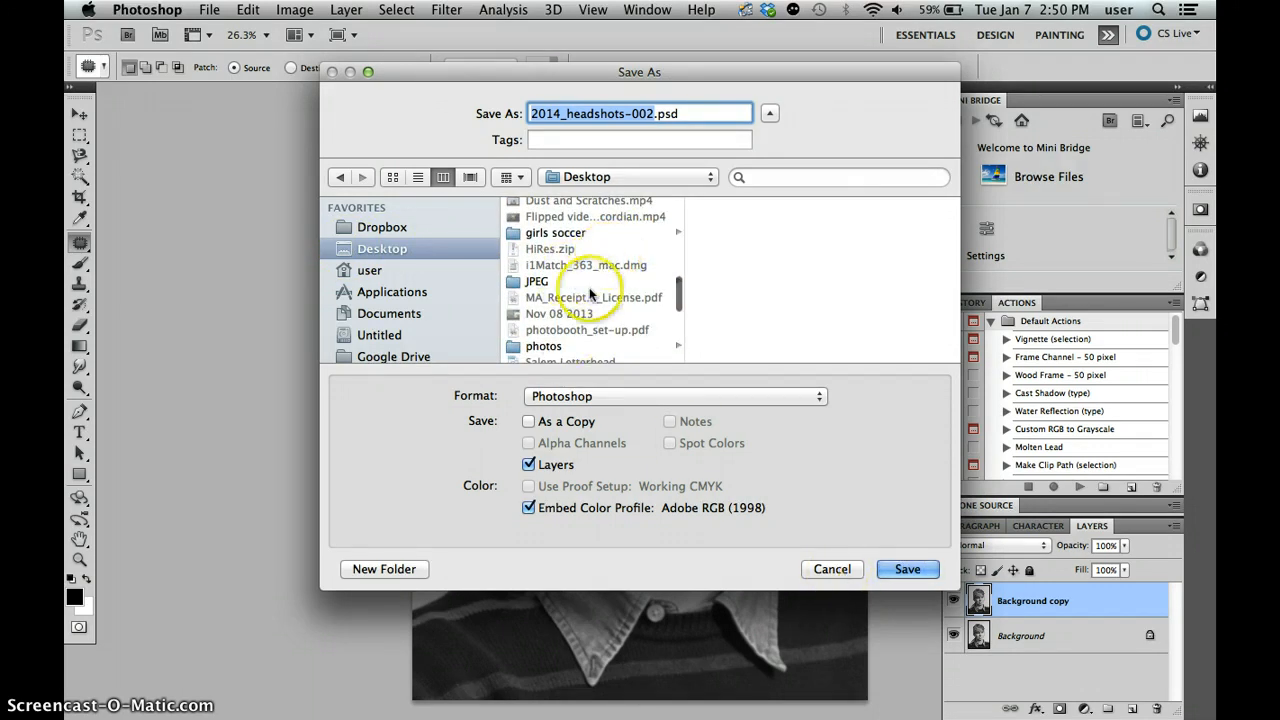
{"action": "left_click", "coordinate": [562, 346]}
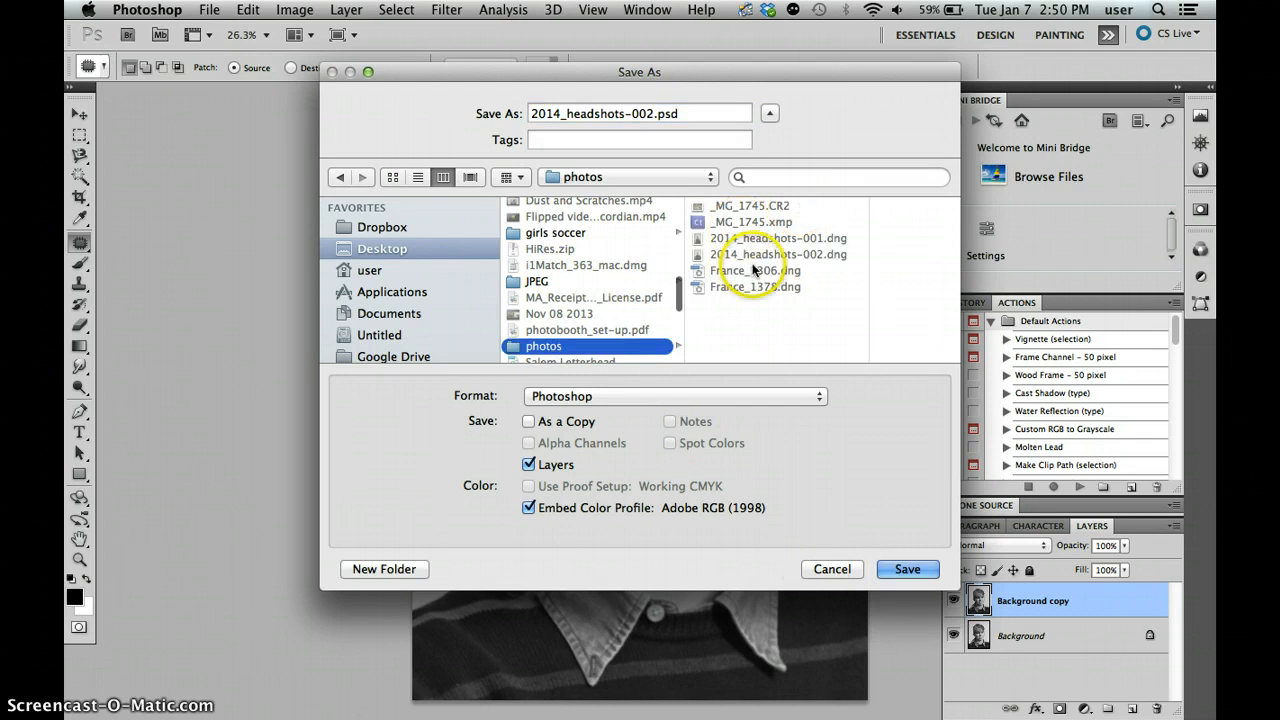
{"action": "left_click", "coordinate": [689, 397]}
{"action": "left_click", "coordinate": [689, 397]}
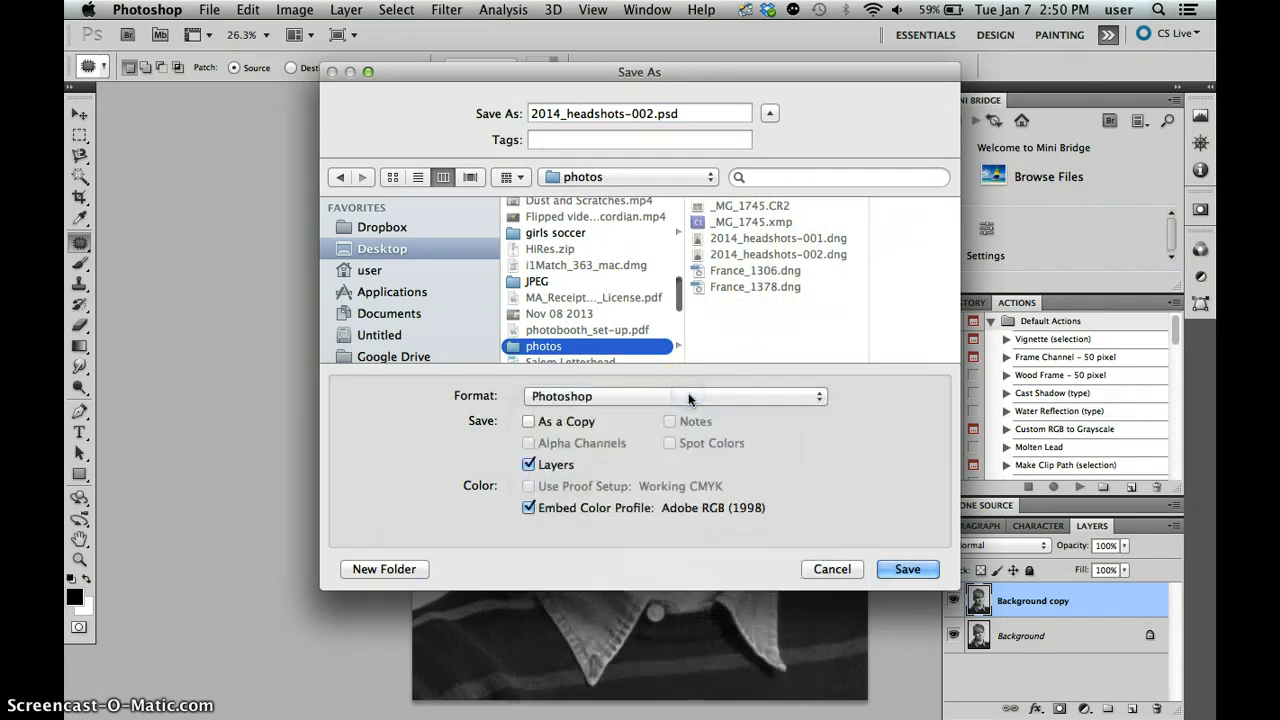
Step: Prefix the file name 2014_headshots-002.psd with the subject's surname and a hyphen, and save the file
{"action": "left_click", "coordinate": [531, 113]}
{"action": "type", "text": "Stan"}
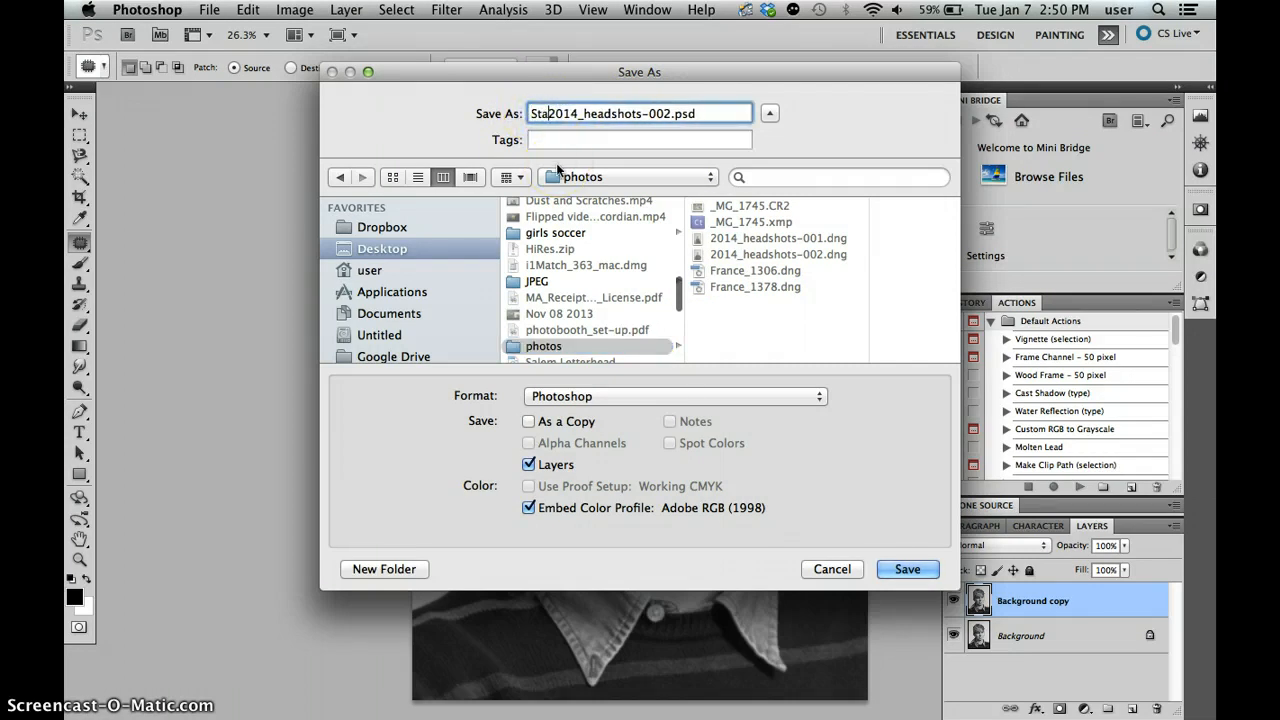
{"action": "type", "text": "sfield-"}
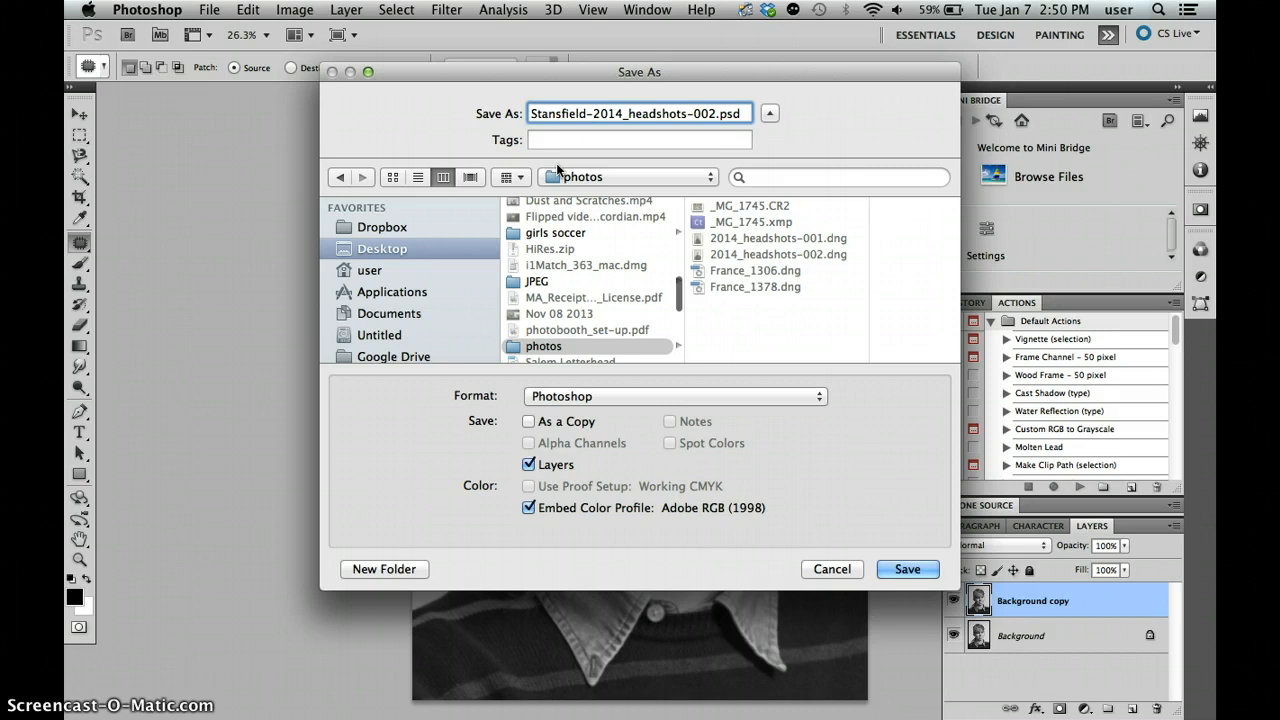
{"action": "key", "text": "alt+Right"}
{"action": "key", "text": "alt+Right"}
{"action": "left_click", "coordinate": [905, 569]}
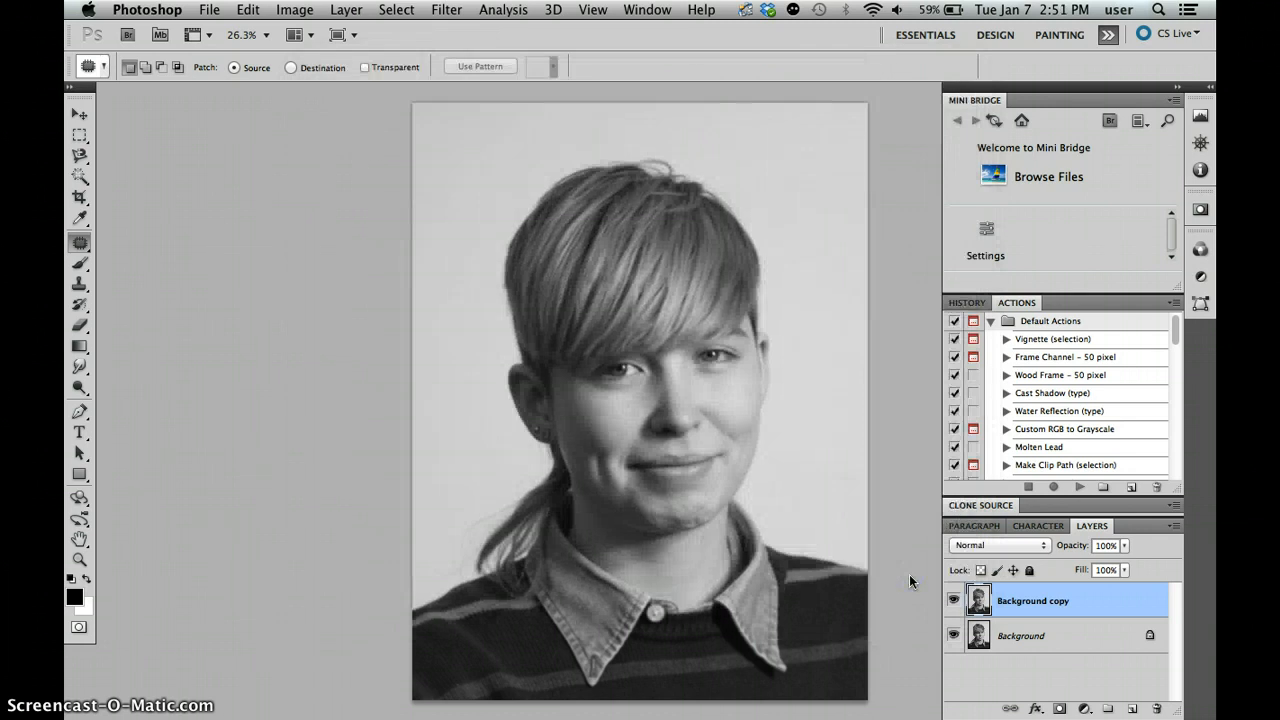